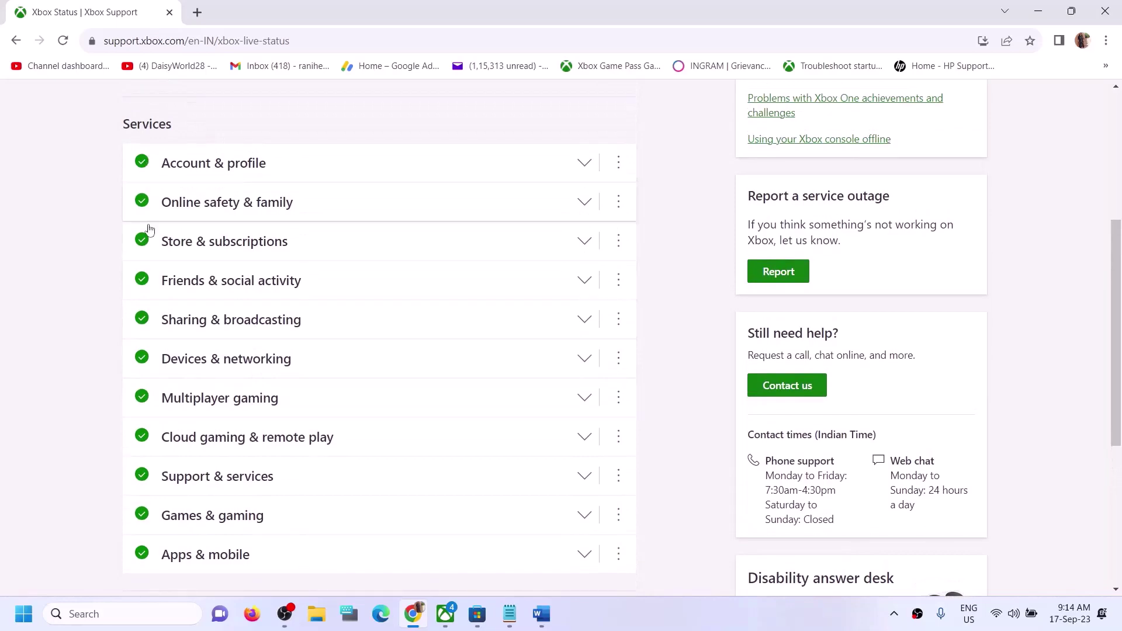
Examine the status of each service in the Services list on the Xbox status page
scroll(145, 409, up, 3)
mouse_move(202, 219)
mouse_down()
mouse_move(149, 217)
mouse_move(170, 198)
mouse_move(201, 220)
mouse_up()
scroll(267, 381, down, 2)
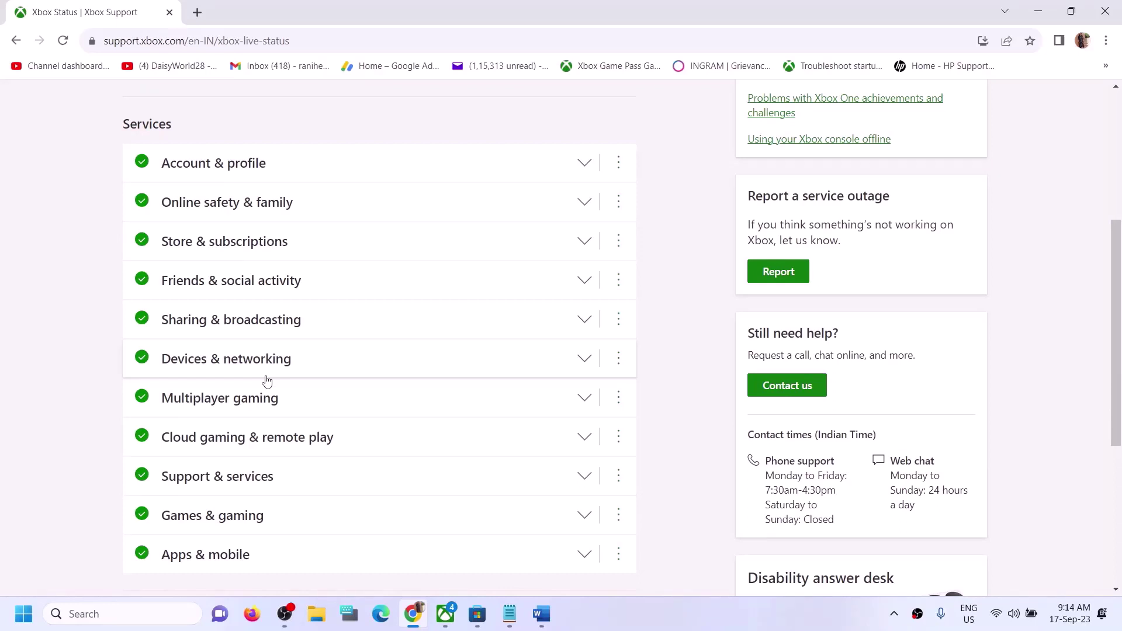
scroll(283, 358, down, 1)
scroll(170, 200, up, 1)
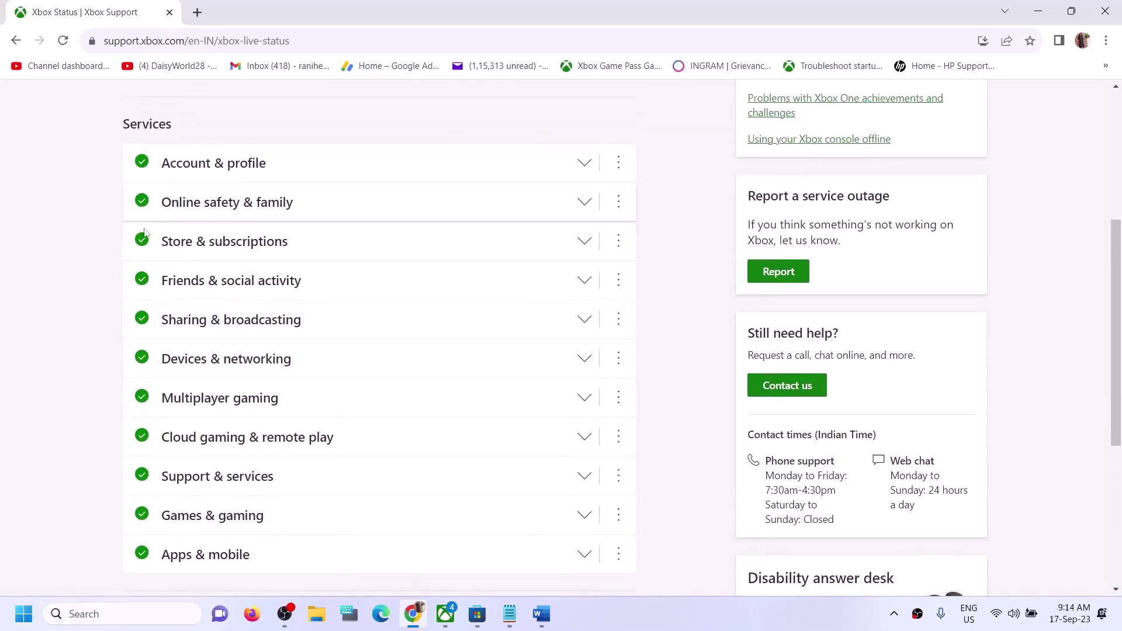
scroll(160, 491, down, 1)
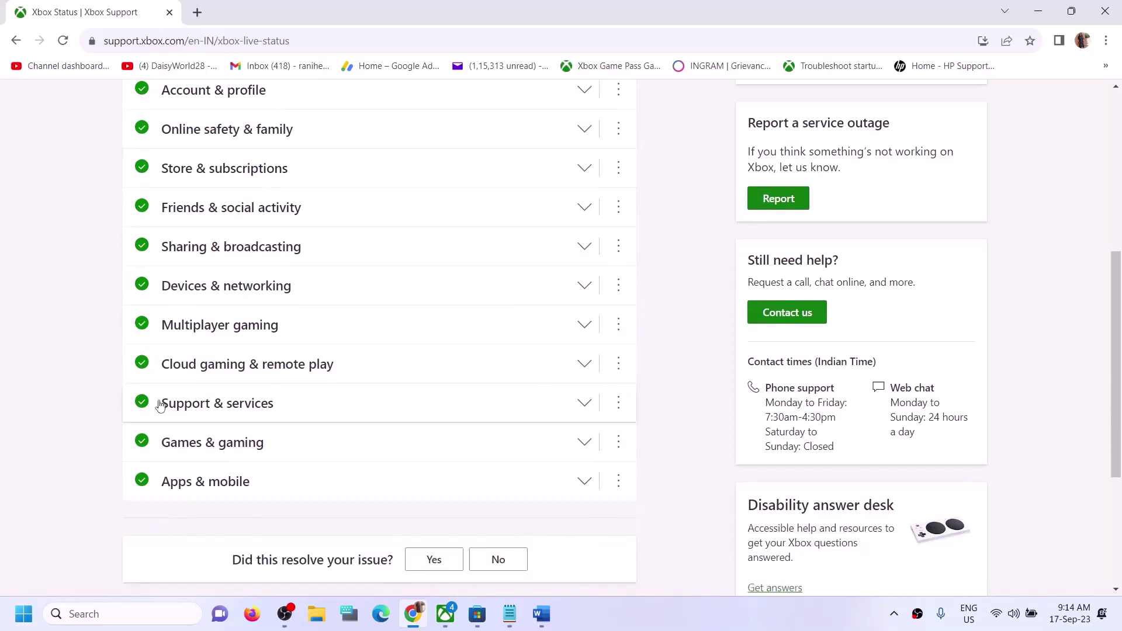
scroll(158, 405, up, 1)
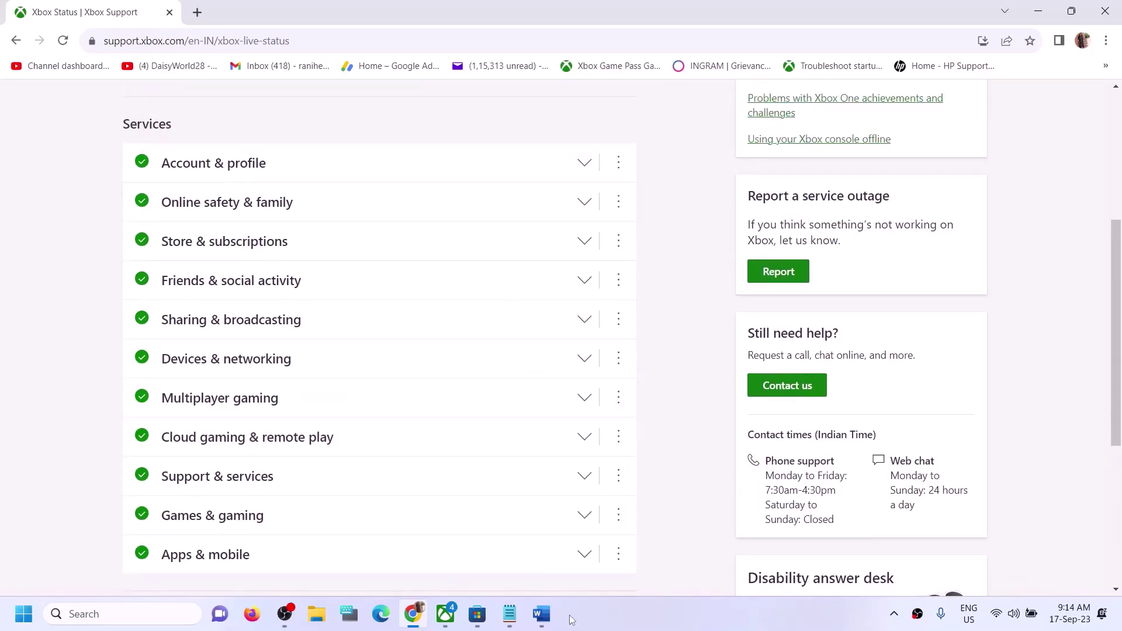
Switch to the Word troubleshooting document and review Step 3, highlighting the PS5/PS4 controller and the other peripherals to disconnect
click(537, 612)
scroll(356, 359, down, 3)
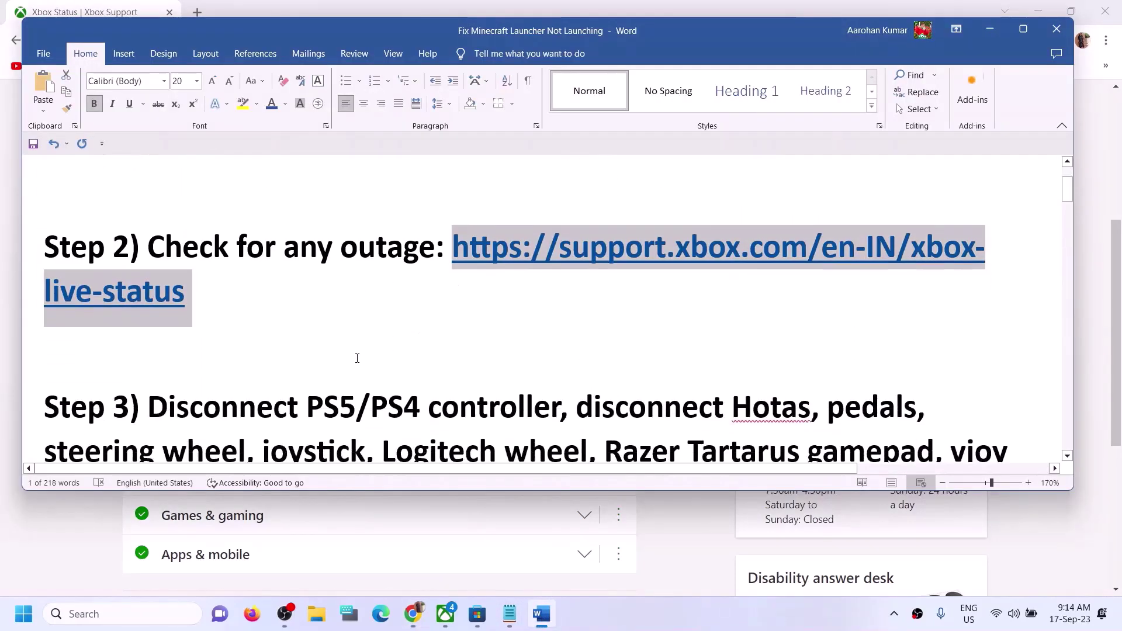
scroll(357, 358, up, 1)
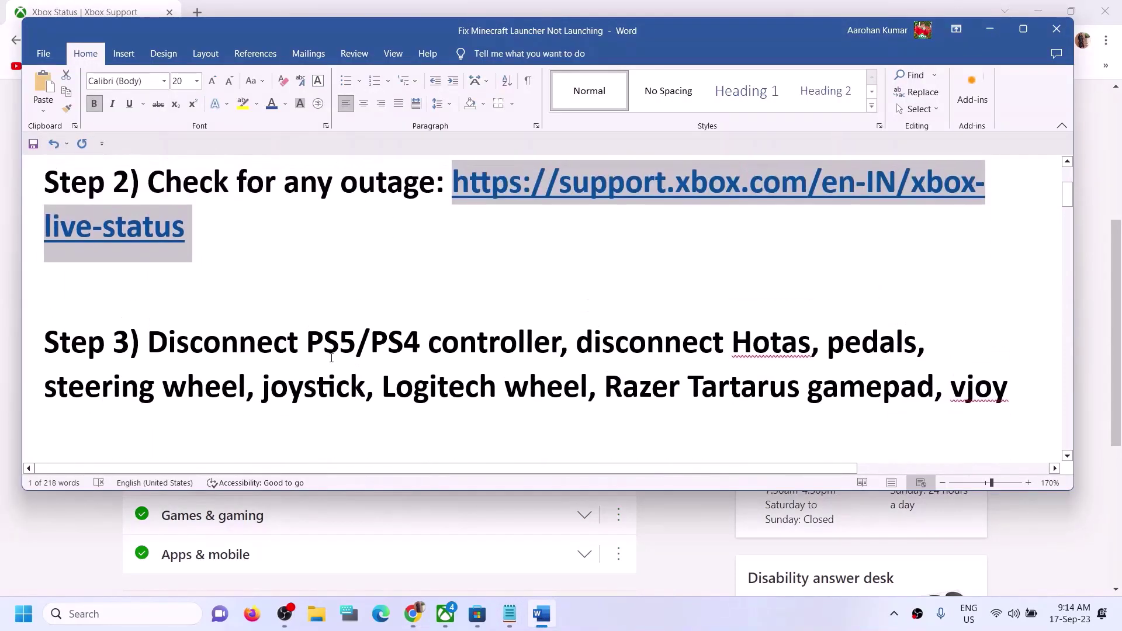
drag(209, 349, 560, 351)
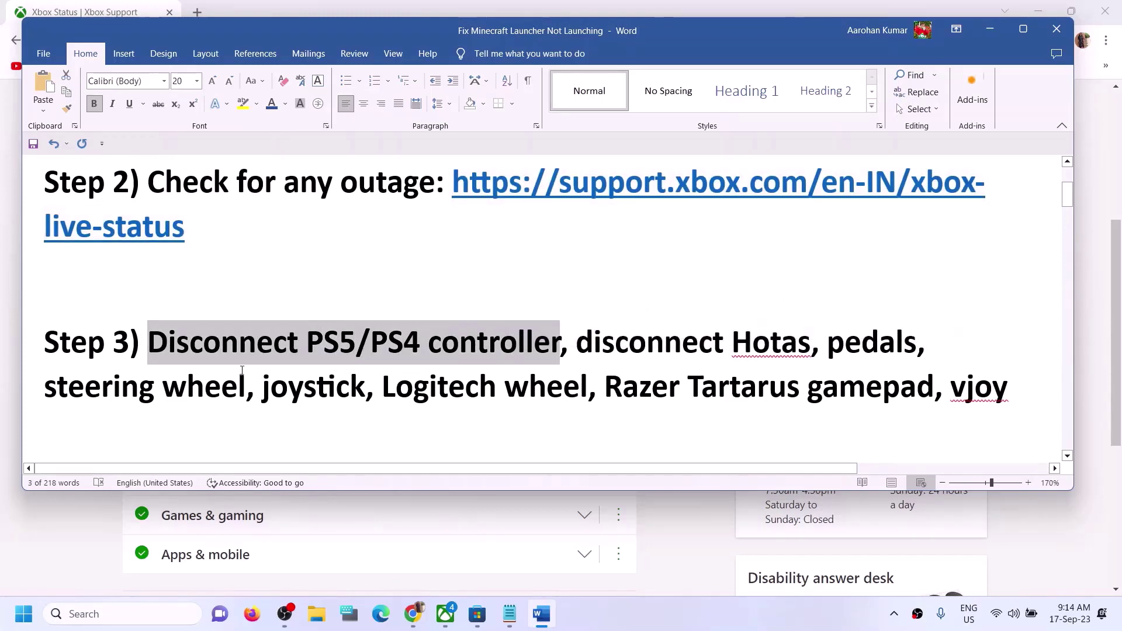
click(238, 387)
drag(253, 344, 560, 349)
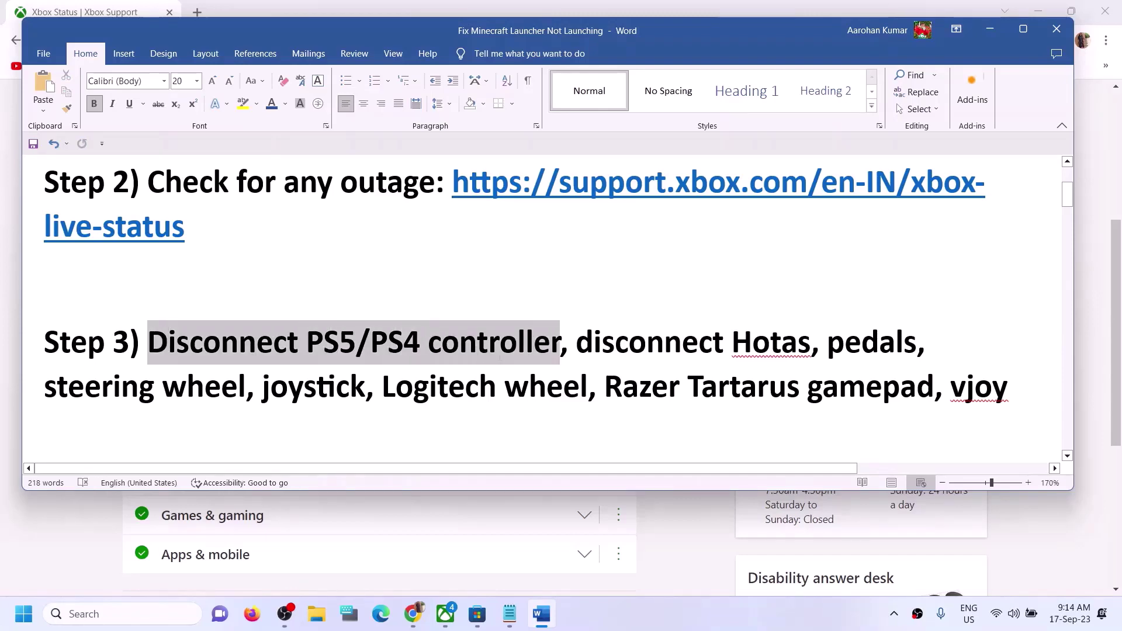
click(580, 354)
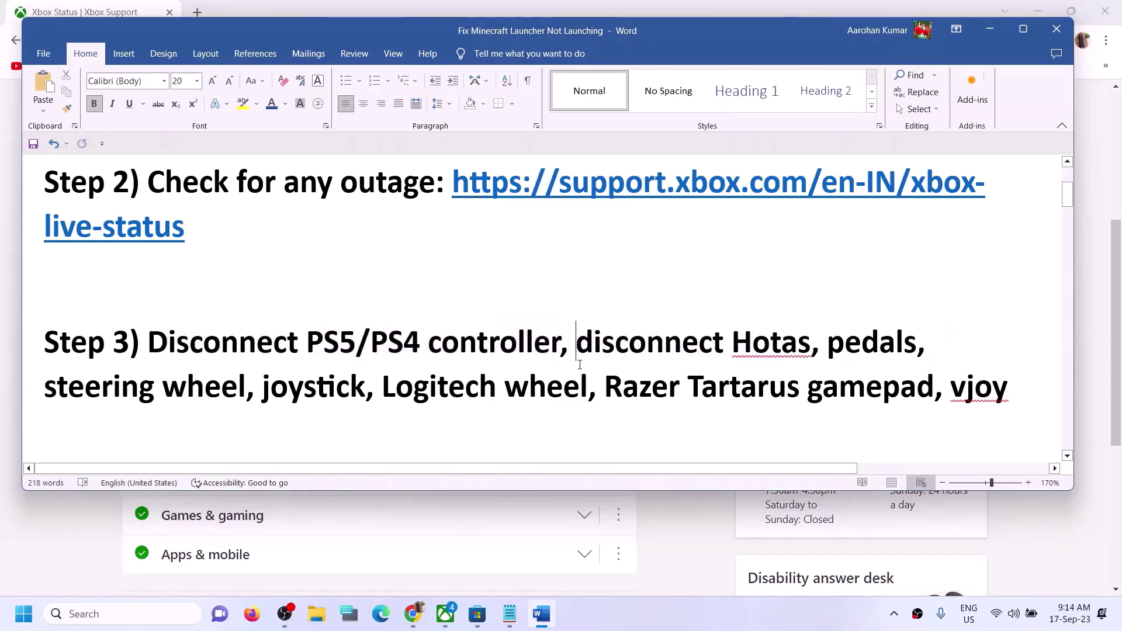
drag(577, 344, 934, 388)
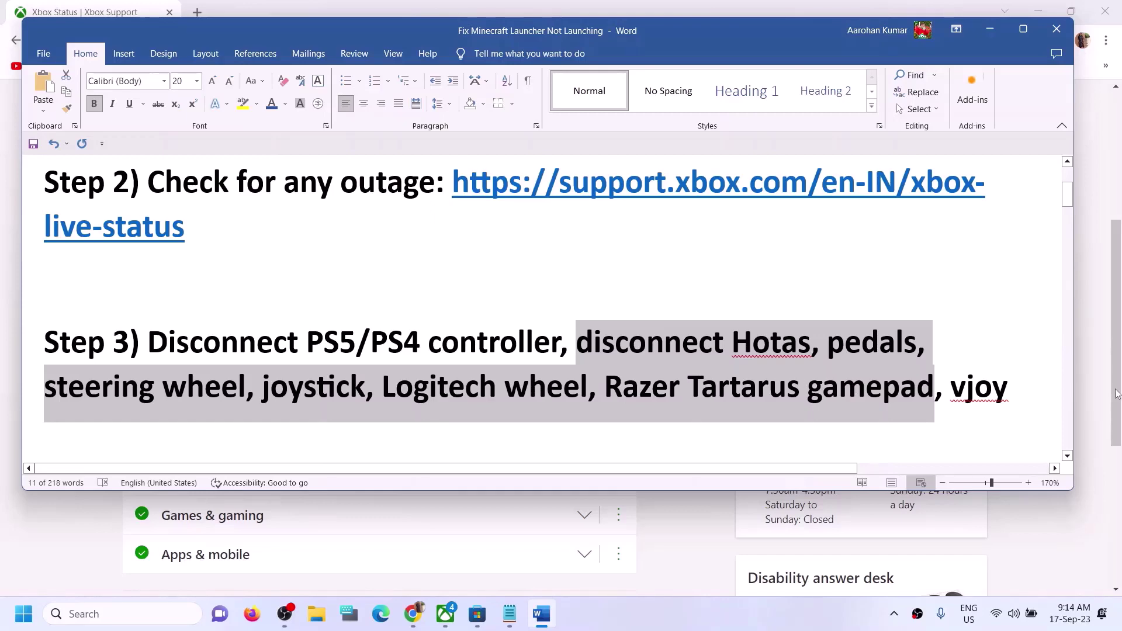
double_click(970, 389)
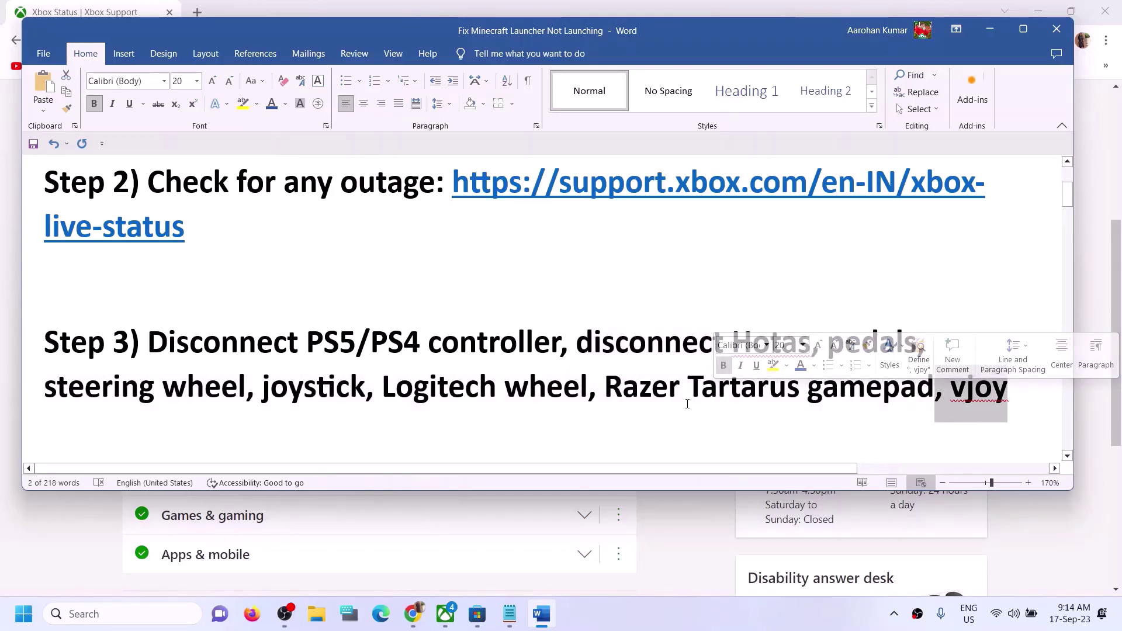
drag(156, 339, 930, 387)
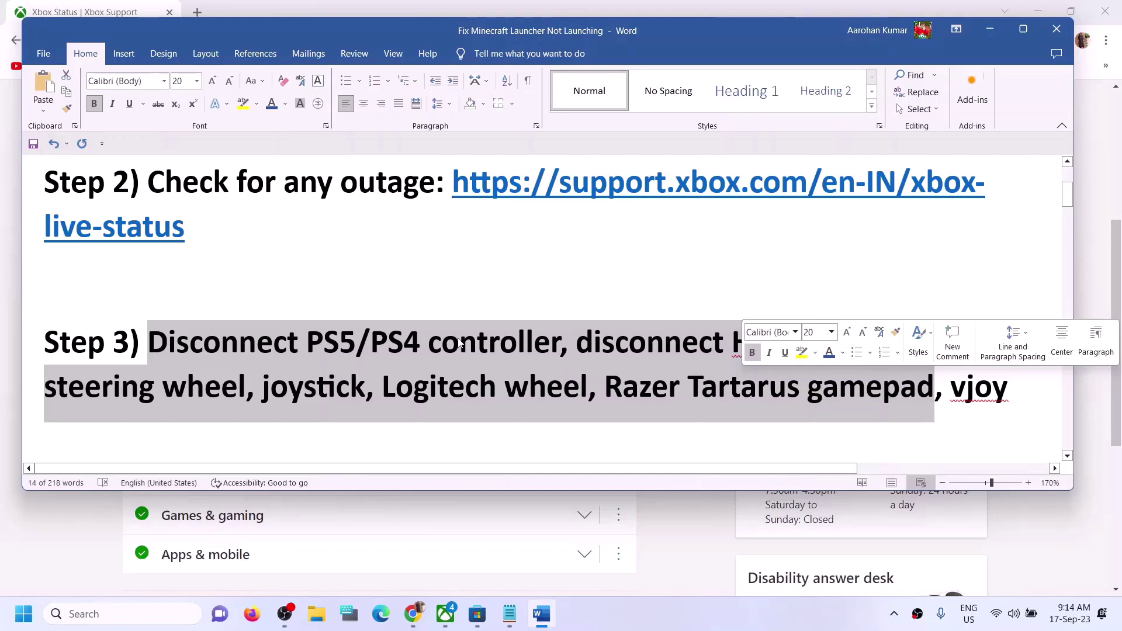
Highlight "Verify & repair the game" in Step 4, then minimize the document and switch to the Xbox app
scroll(460, 342, down, 2)
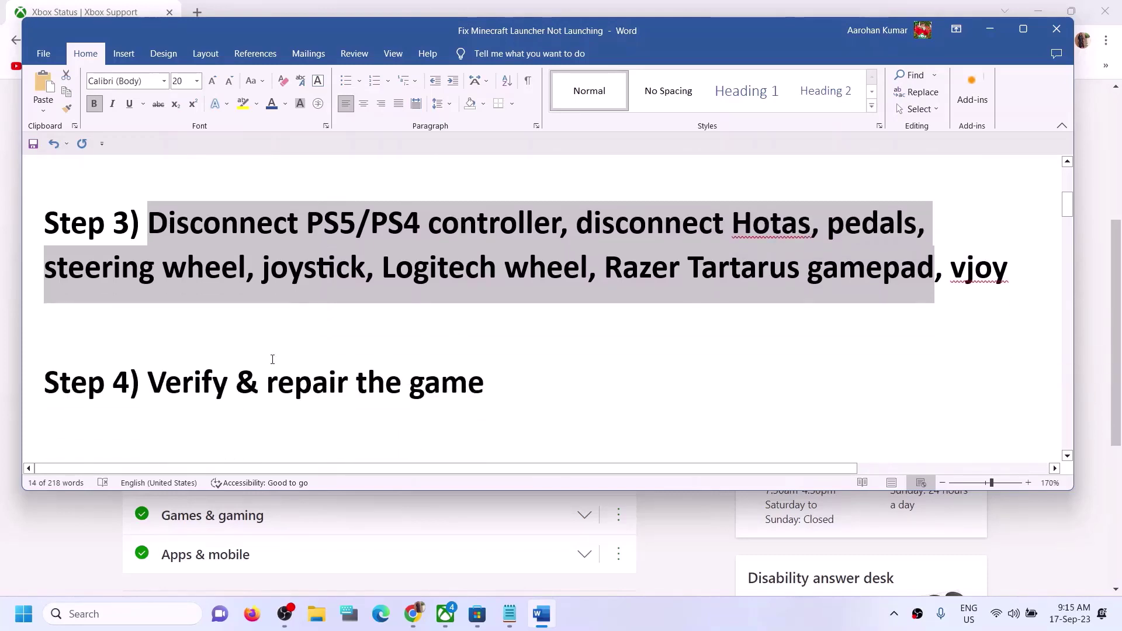
drag(168, 383, 485, 384)
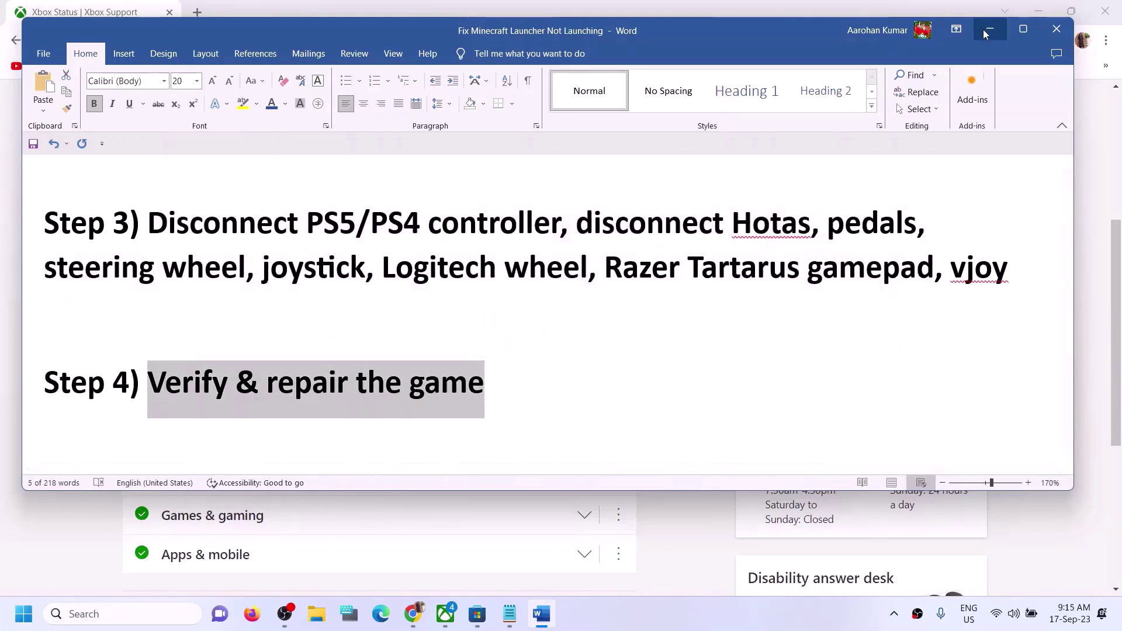
click(987, 29)
click(451, 616)
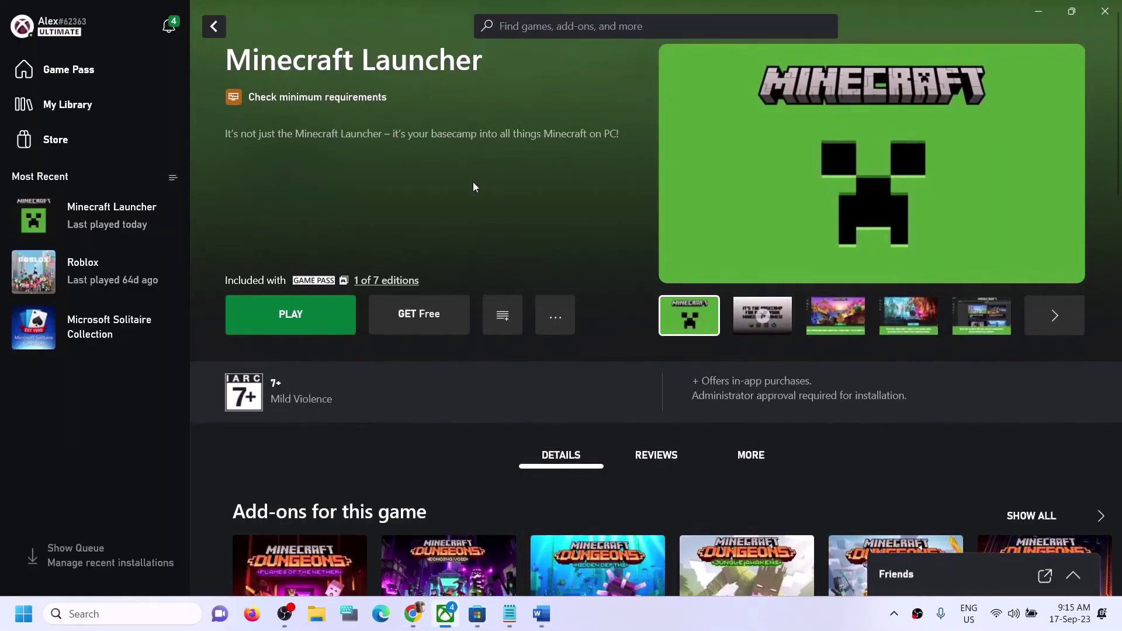
Switch to Microsoft Store and look up "xbox" in its search
click(477, 614)
click(483, 14)
text(xbix)
key(shift+Left)
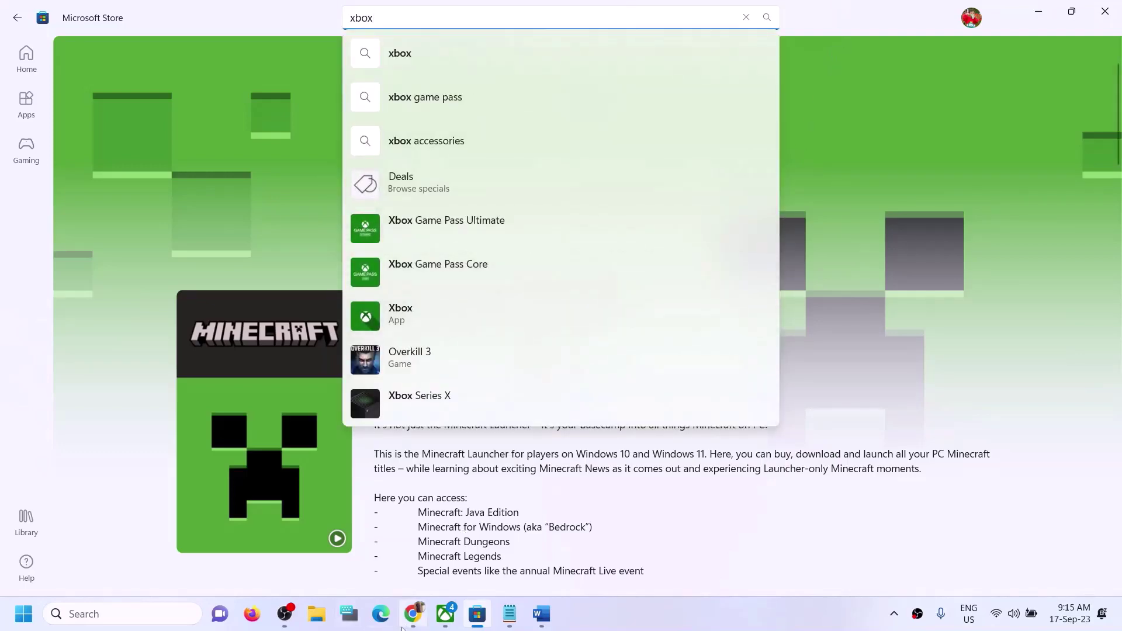
Switch back to the Xbox app and run Verify and Repair on the Minecraft Launcher files
click(446, 613)
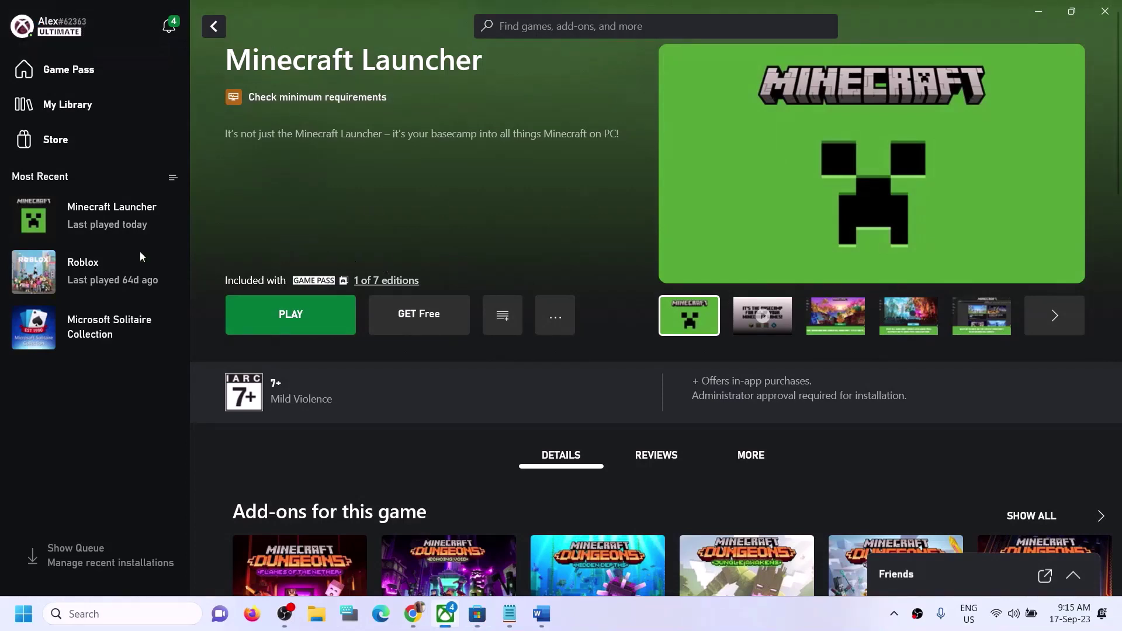
right_click(125, 219)
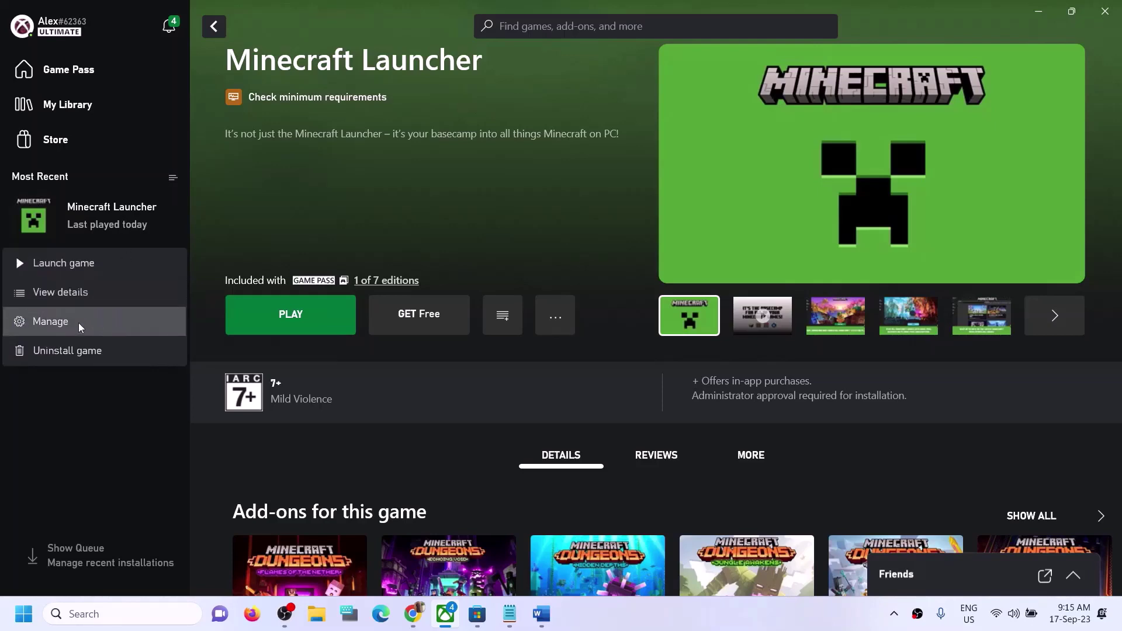
click(78, 322)
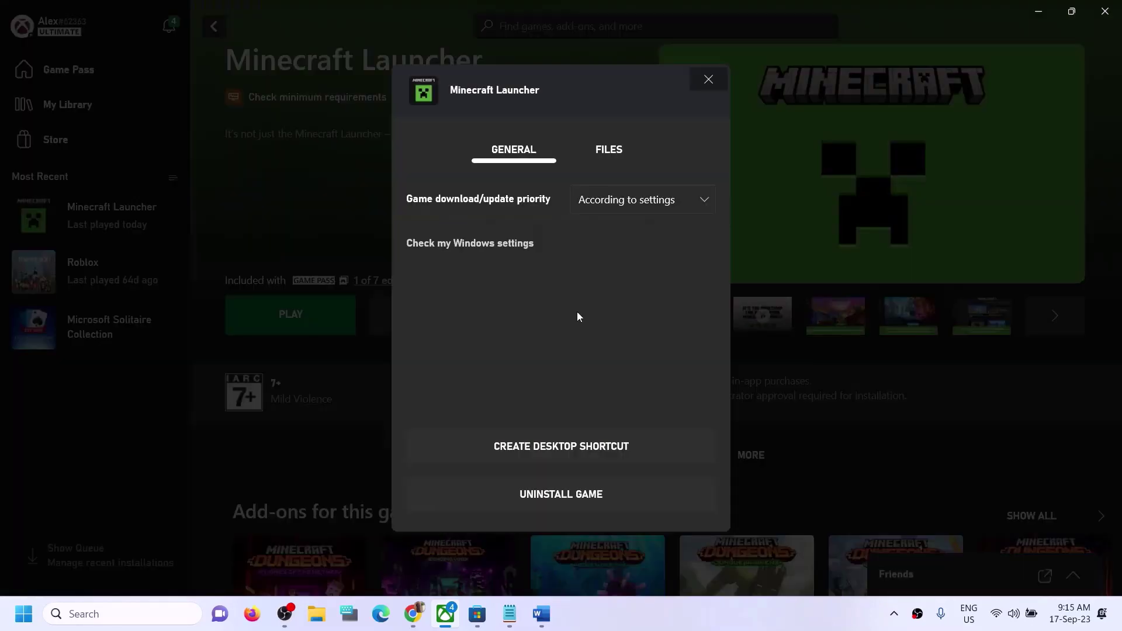
click(613, 152)
click(584, 369)
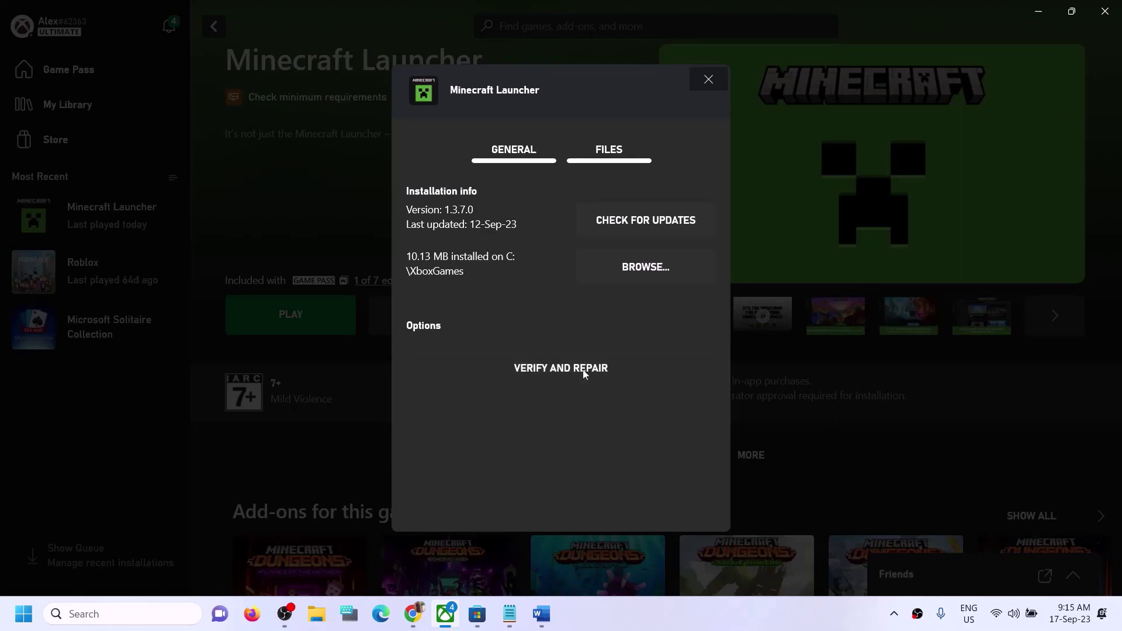
click(530, 322)
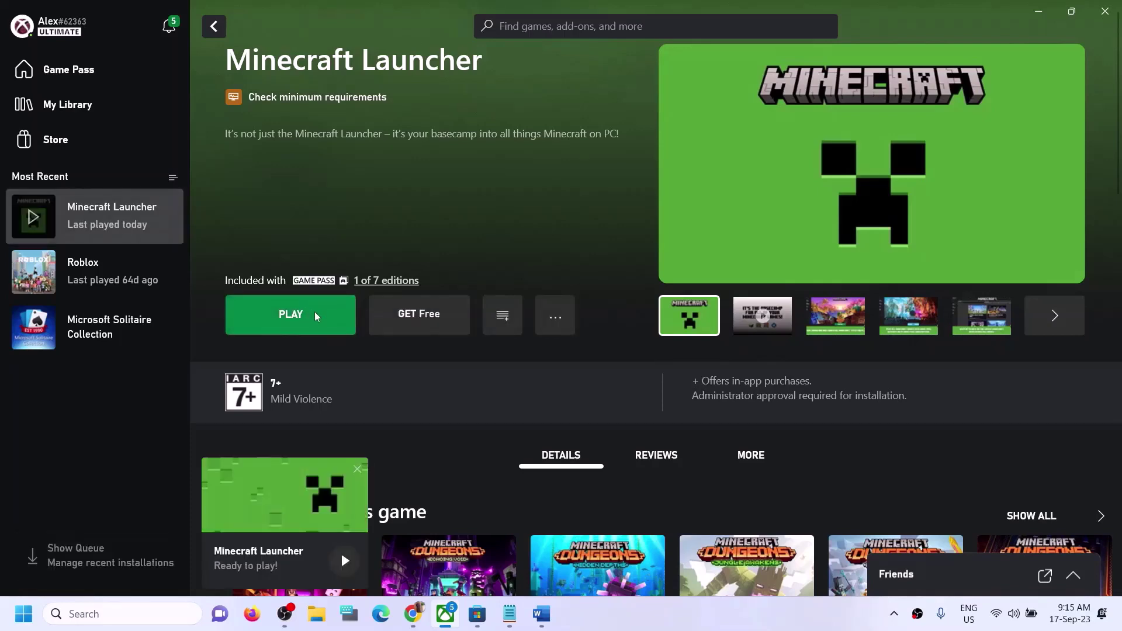
Switch to the Word document, highlight the Step 5 text about launching from a desktop shortcut, and minimize the document
click(542, 614)
scroll(293, 324, down, 4)
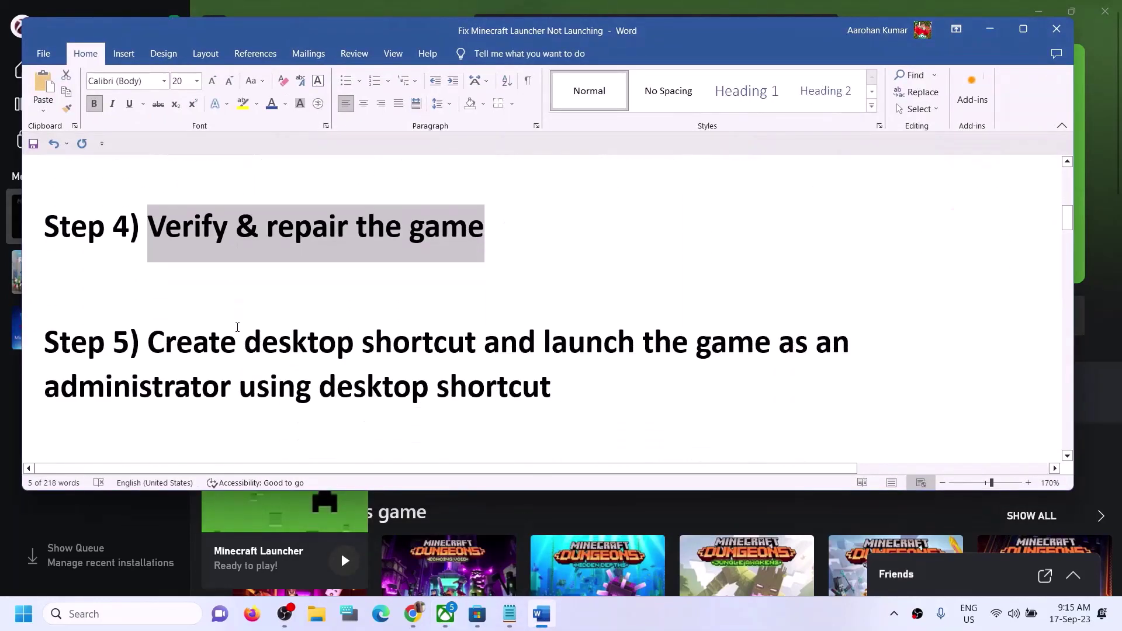
drag(179, 323, 732, 350)
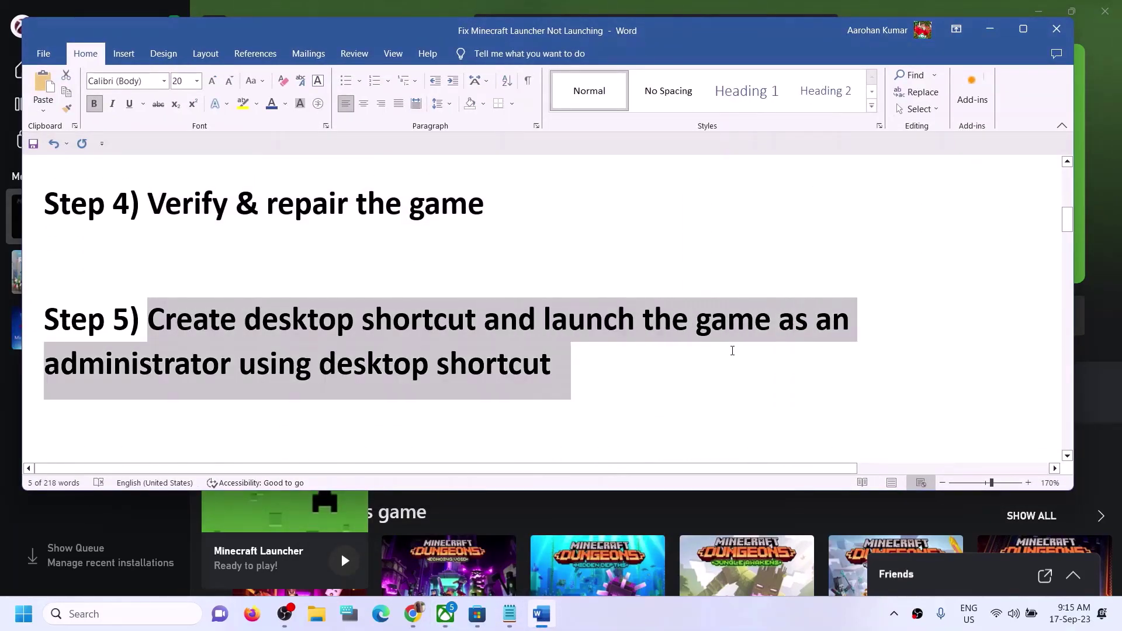
click(988, 28)
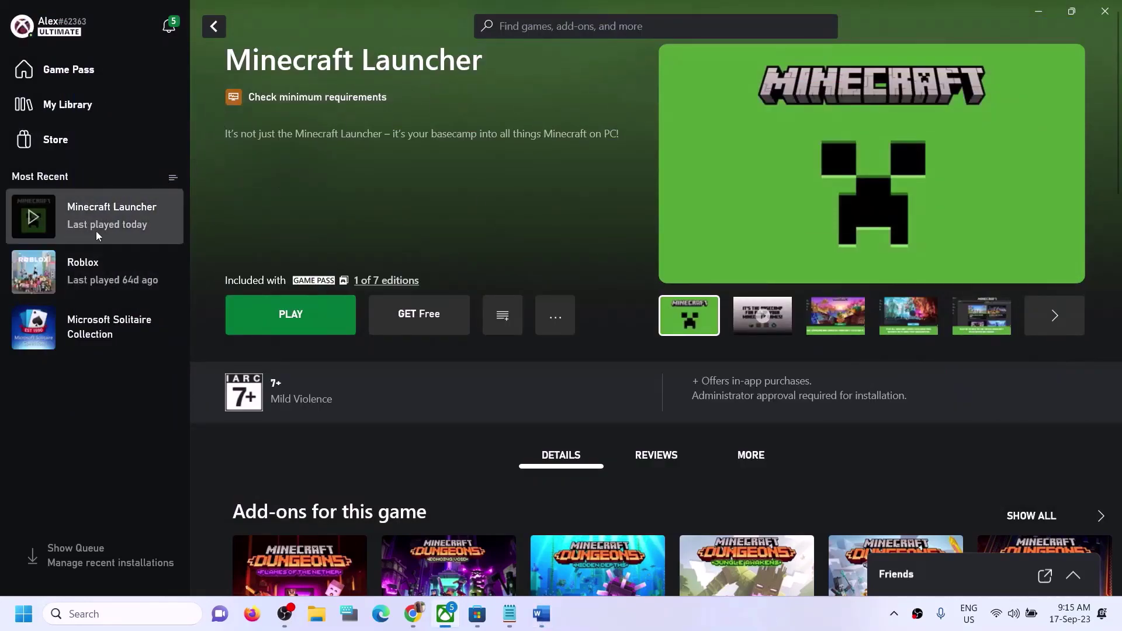
Create a desktop shortcut for Minecraft Launcher from its management settings and close the dialog
right_click(117, 217)
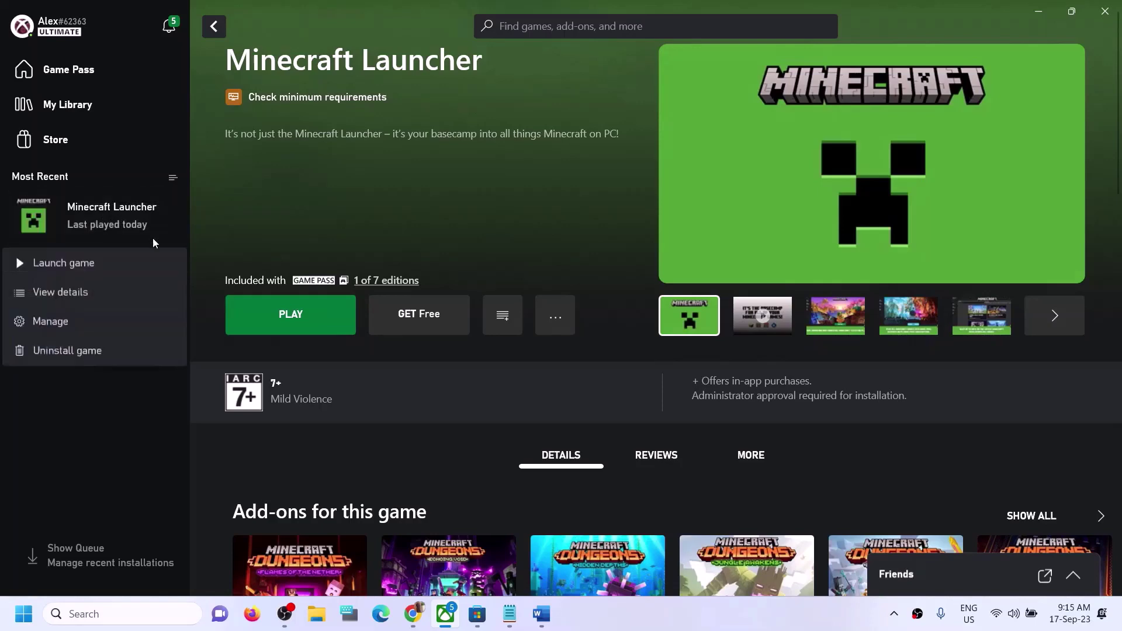
click(76, 315)
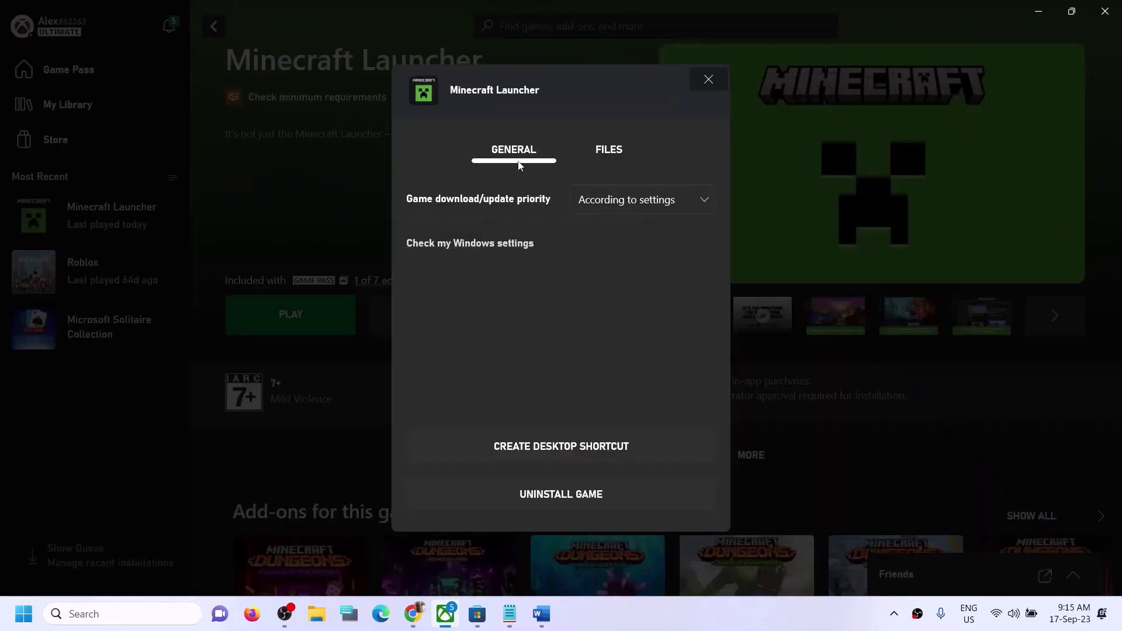
click(552, 447)
click(551, 448)
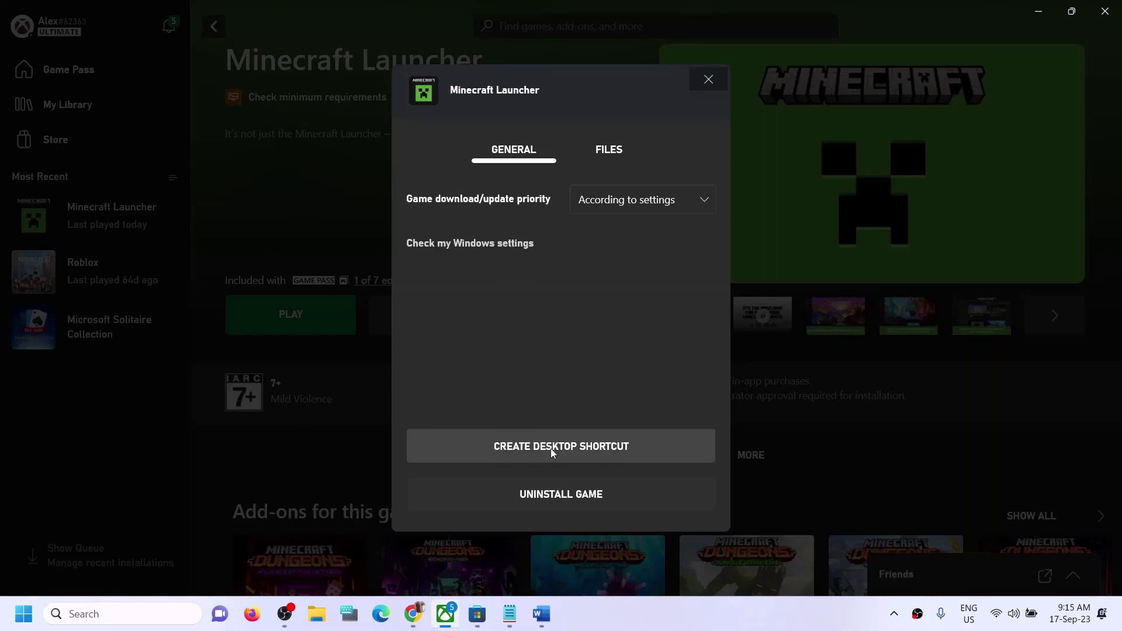
click(708, 84)
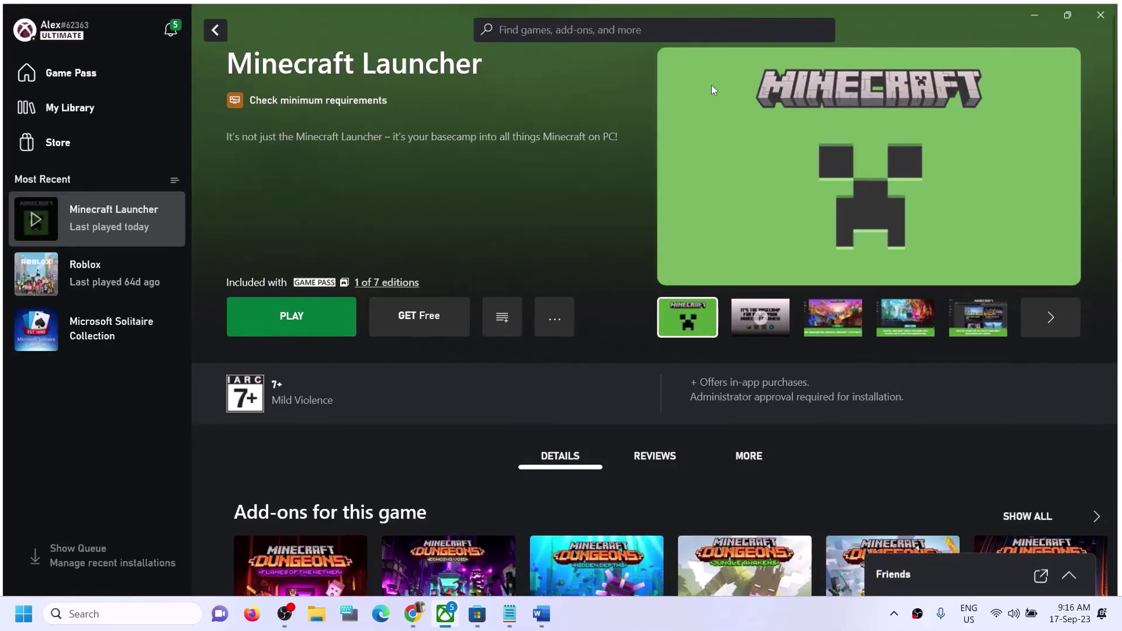
Show the desktop and check the Minecraft Launcher shortcut's options for Run as administrator, then dismiss them
key(super+d)
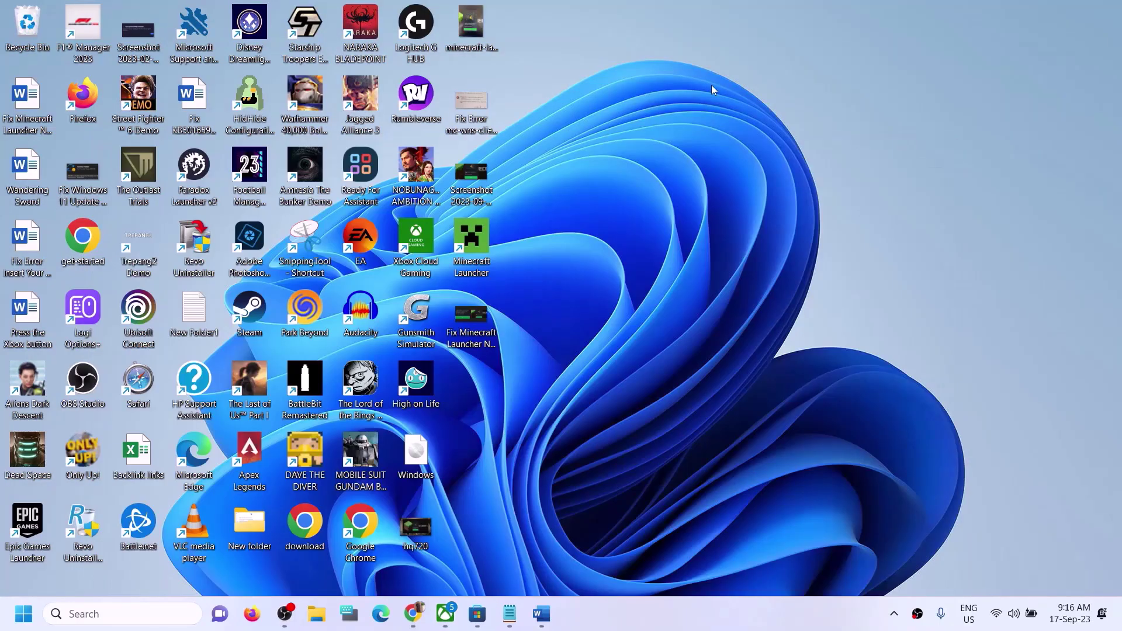
right_click(479, 245)
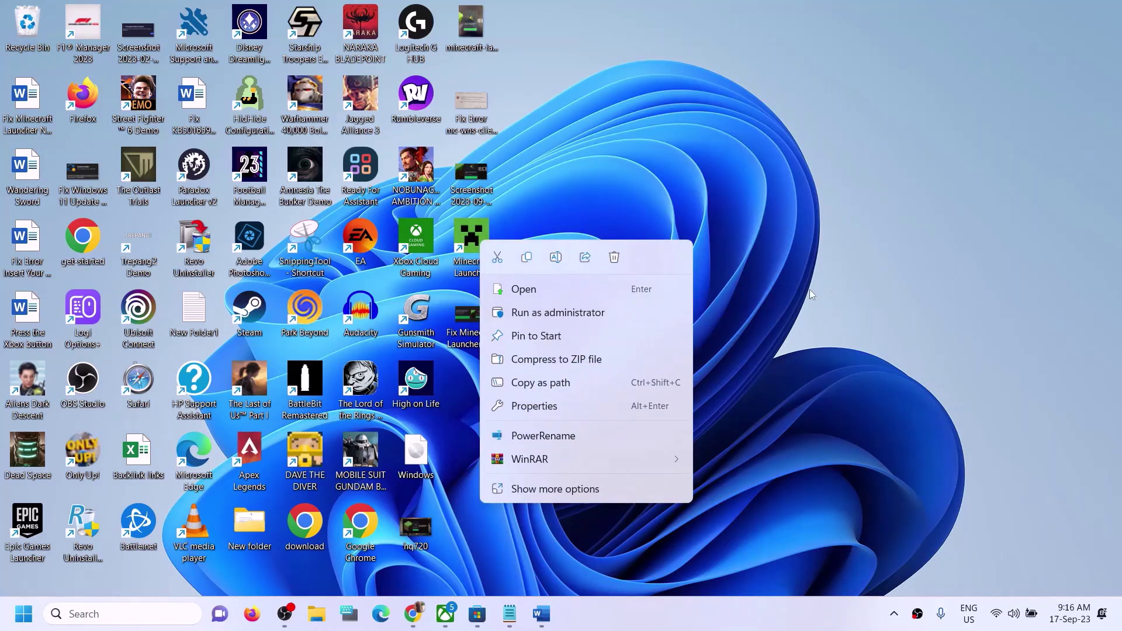
click(541, 613)
Switch to the Word document and highlight "Repair/Reset the Launcher" in Step 6
click(541, 613)
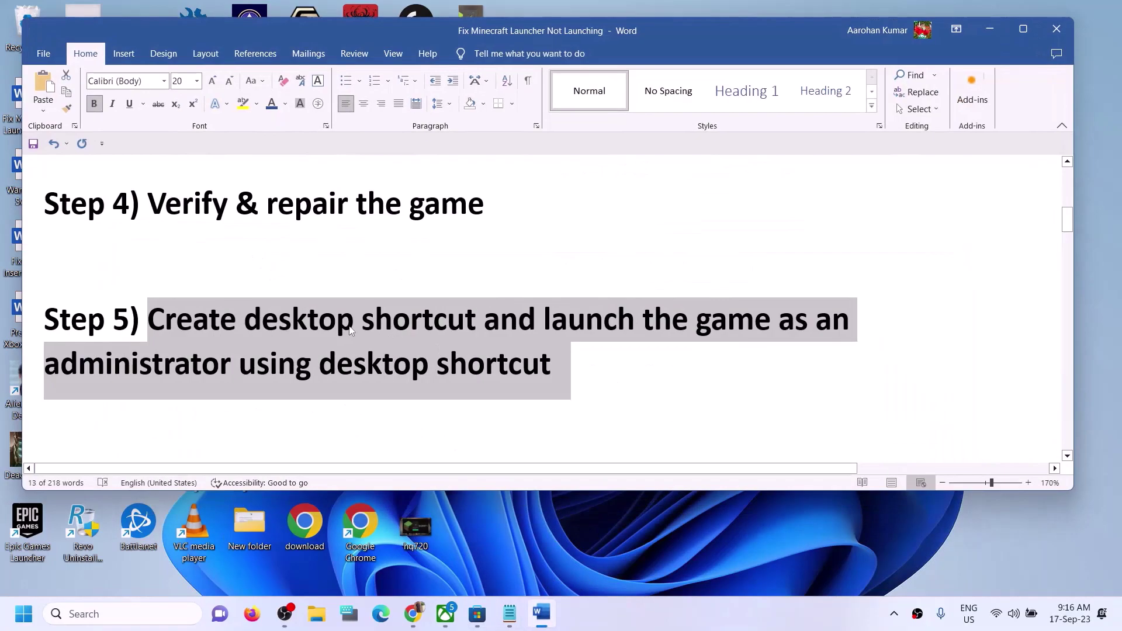
scroll(388, 332, down, 3)
triple_click(297, 360)
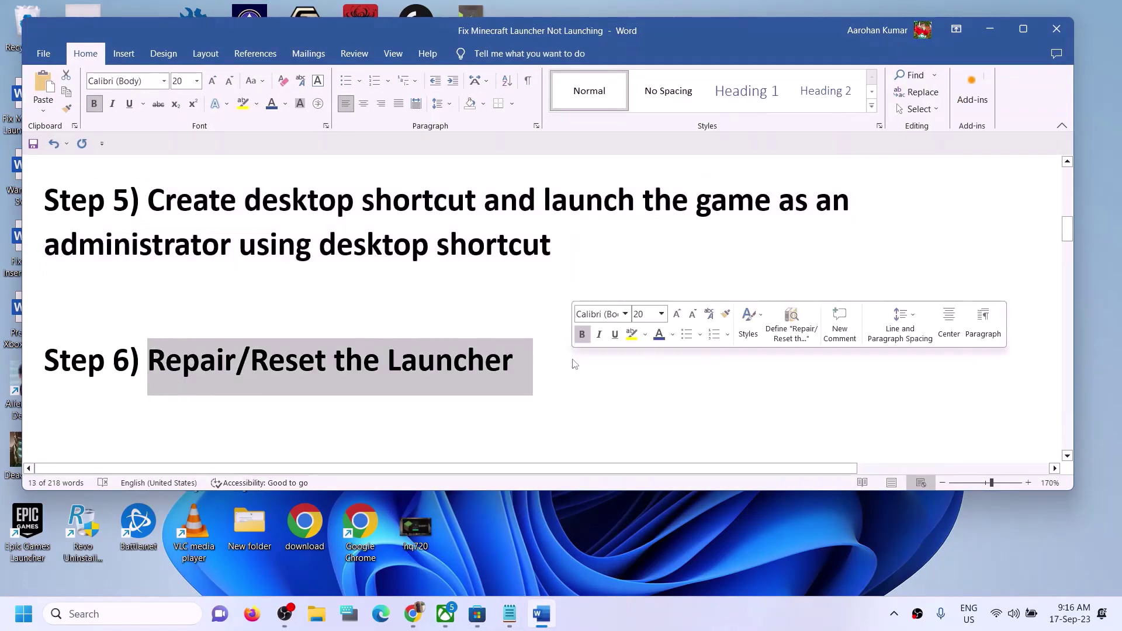
Search Windows for "minecraft launcher" and open the app settings of Minecraft Launcher
click(156, 617)
text(minecraft launcher)
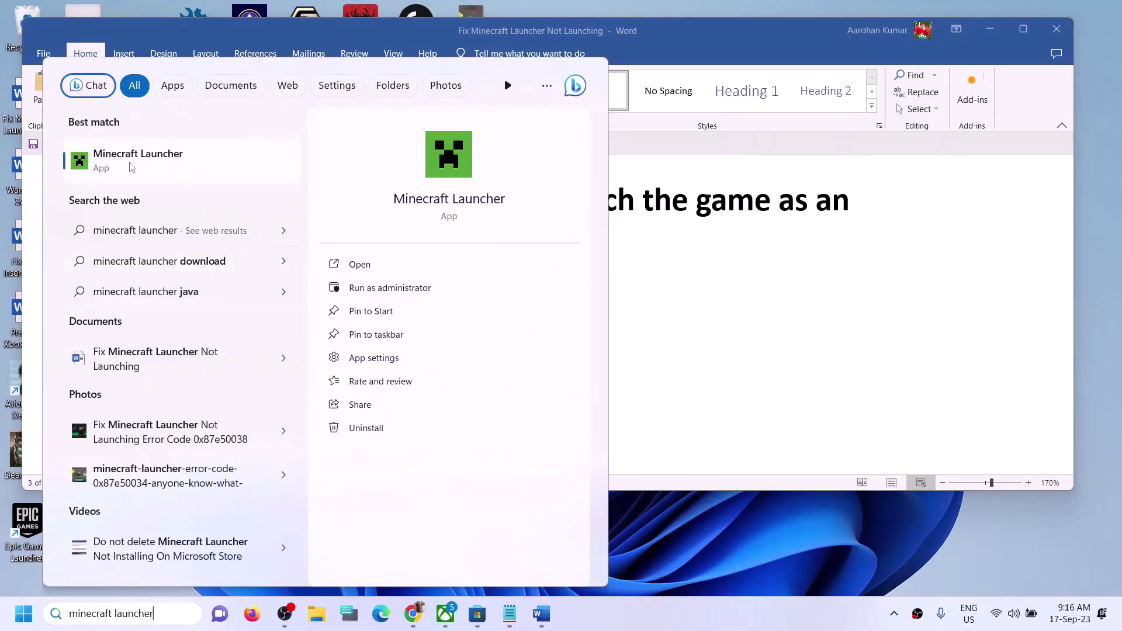
right_click(160, 174)
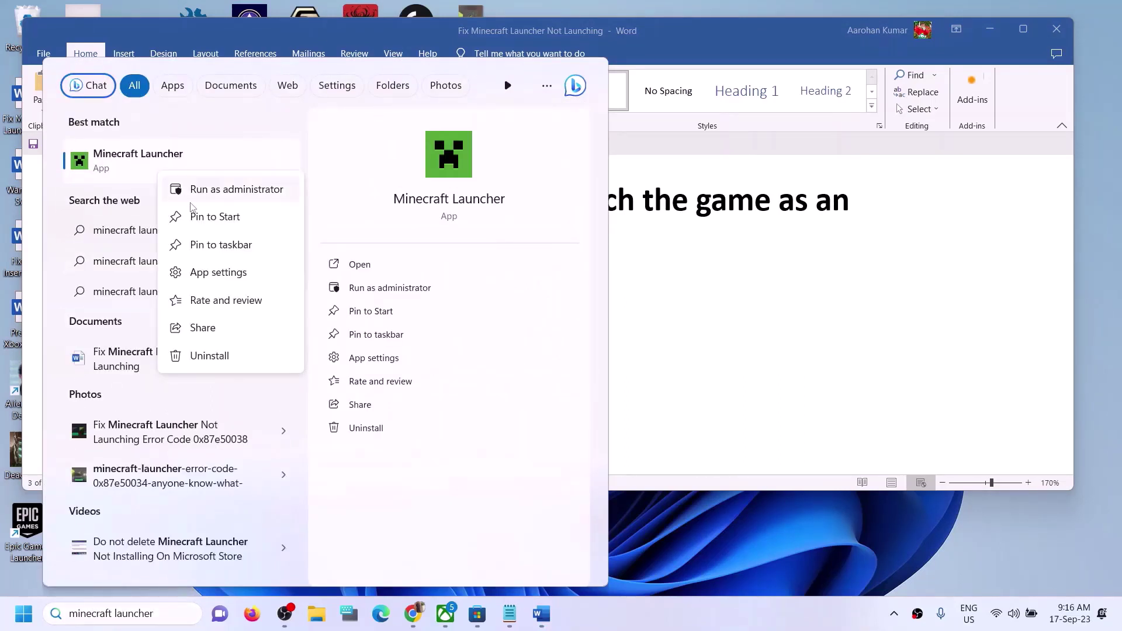
click(224, 283)
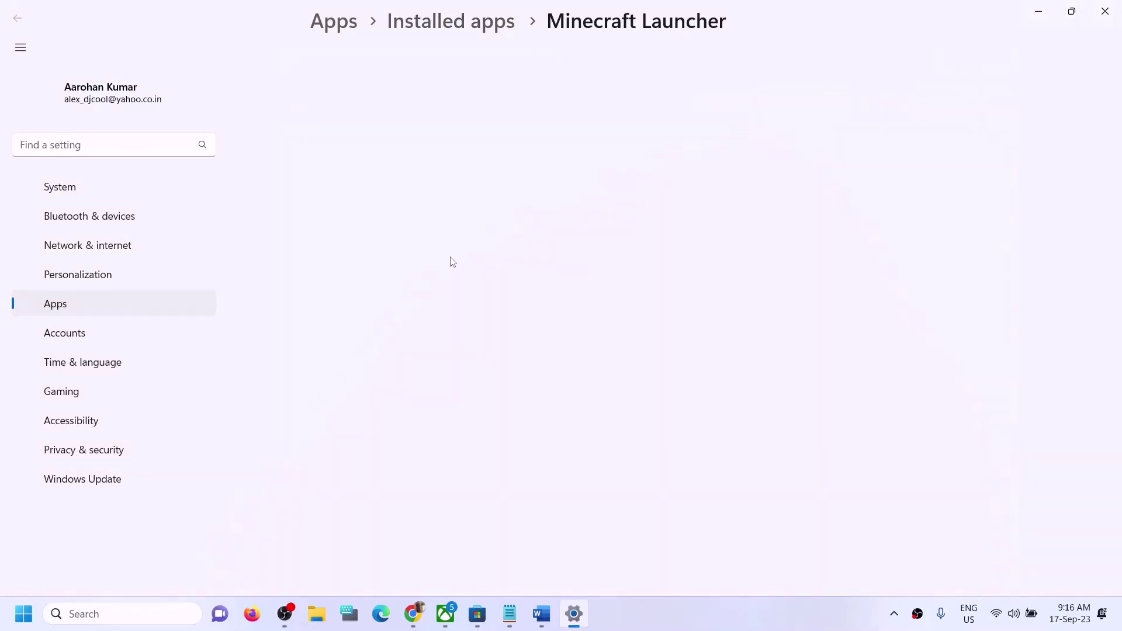
Repair the Minecraft Launcher app, and reset it with its app data deleted
scroll(450, 338, down, 6)
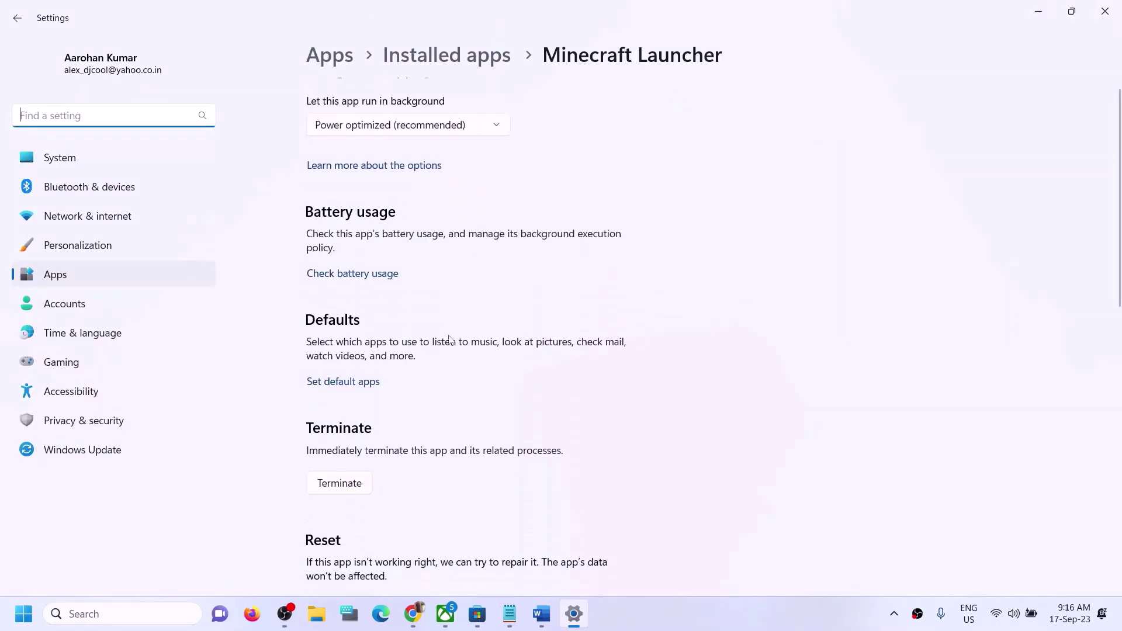
click(363, 341)
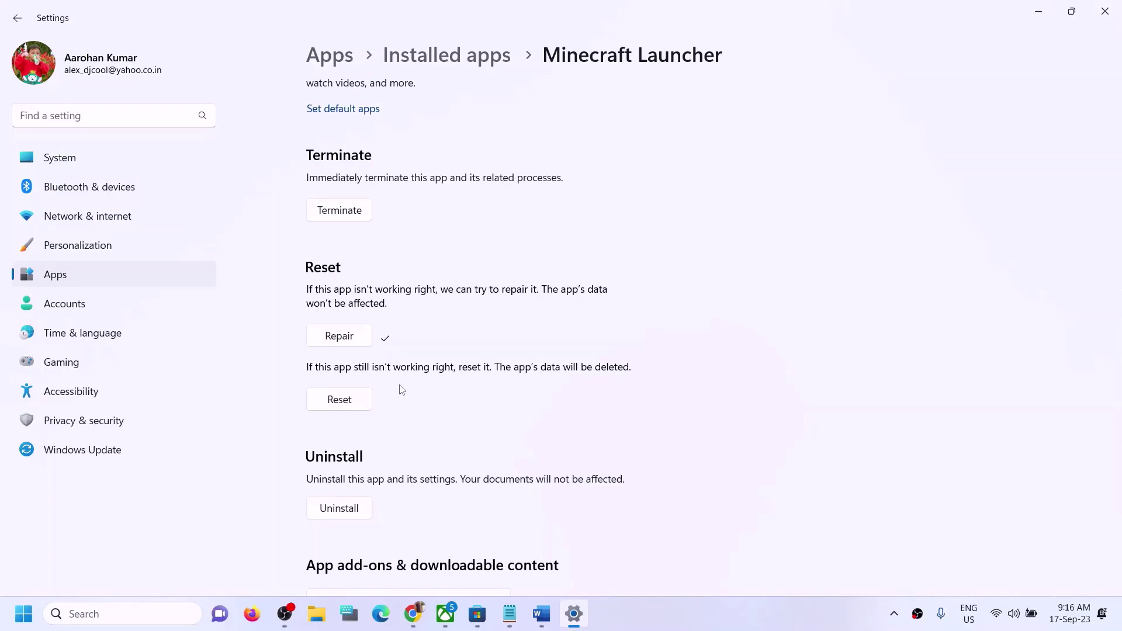
click(355, 406)
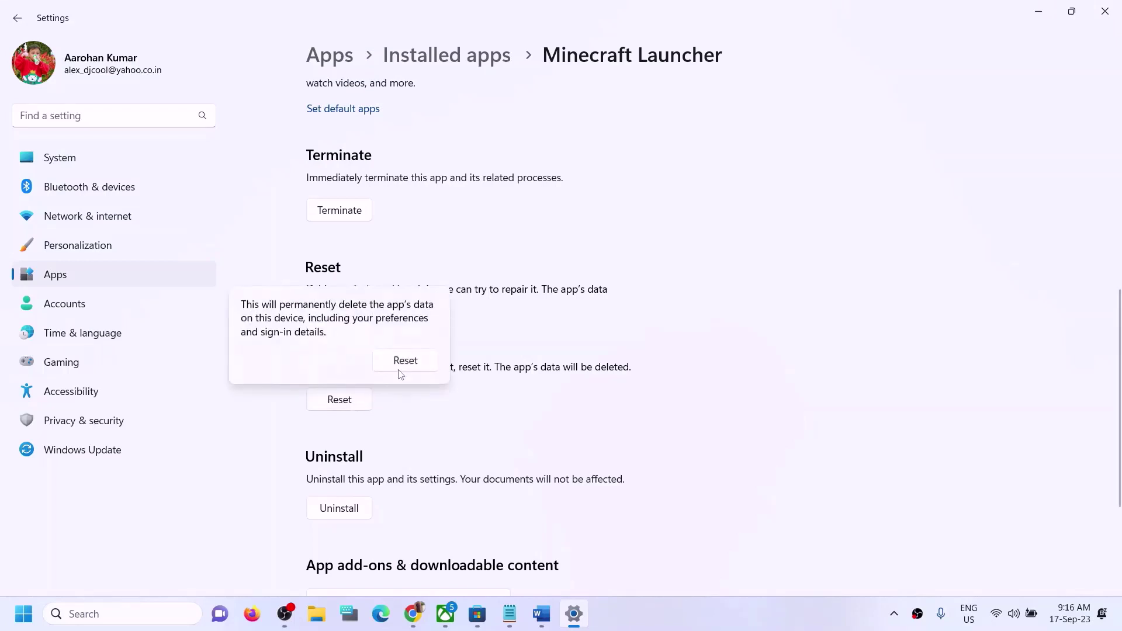
click(403, 362)
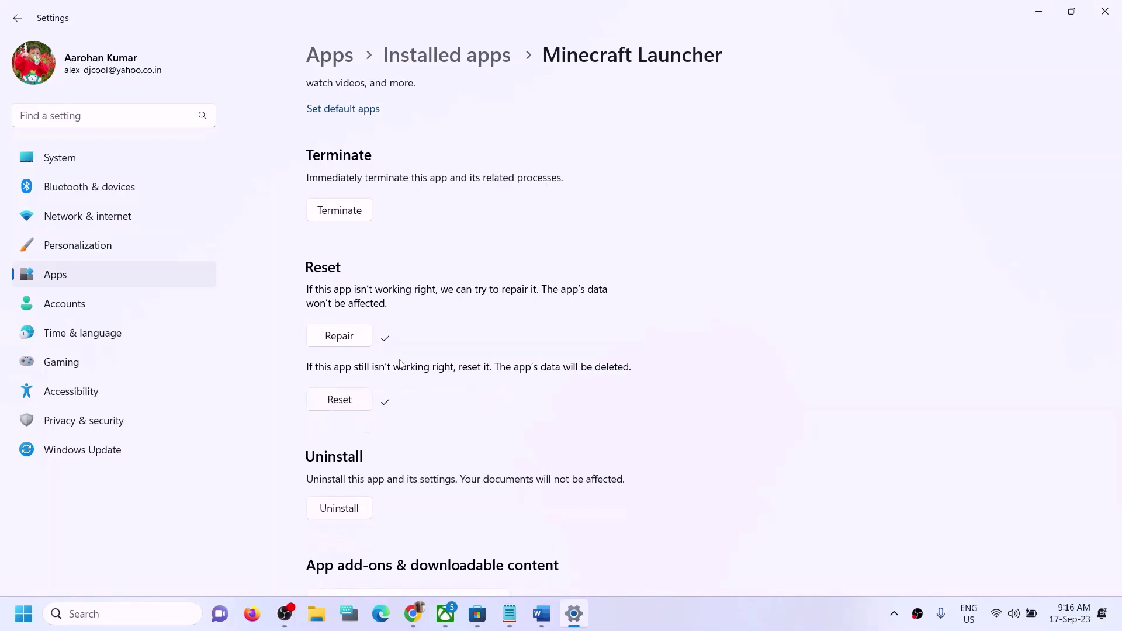
Switch to the Word document and highlight "Install Legacy version of Minecraft Launcher" in Step 7 and the download link below it
click(542, 614)
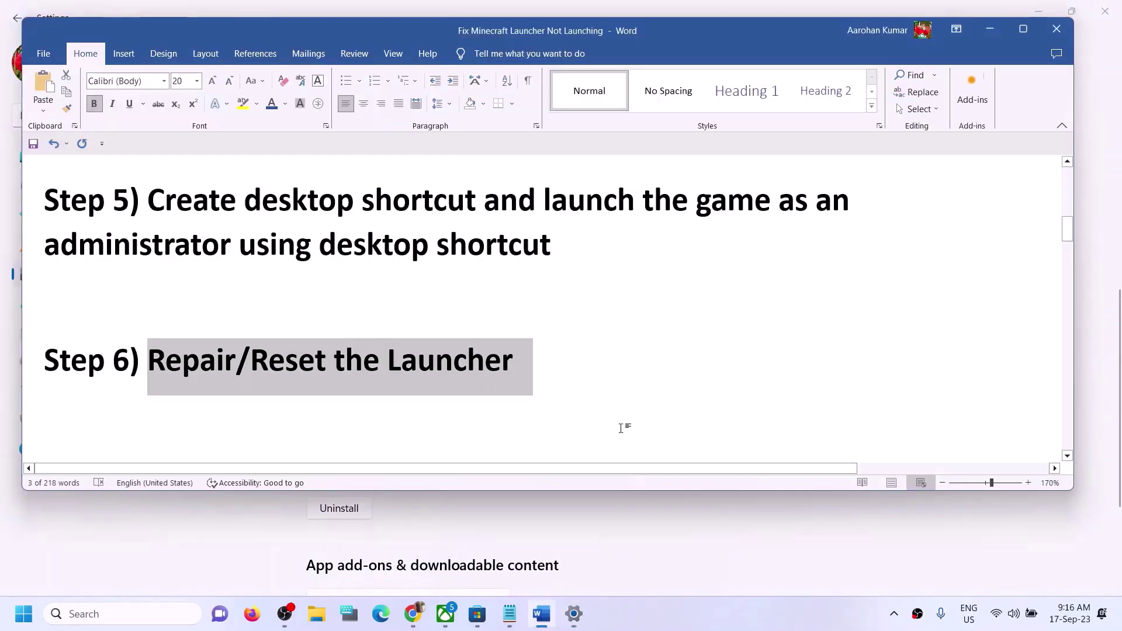
scroll(365, 387, down, 3)
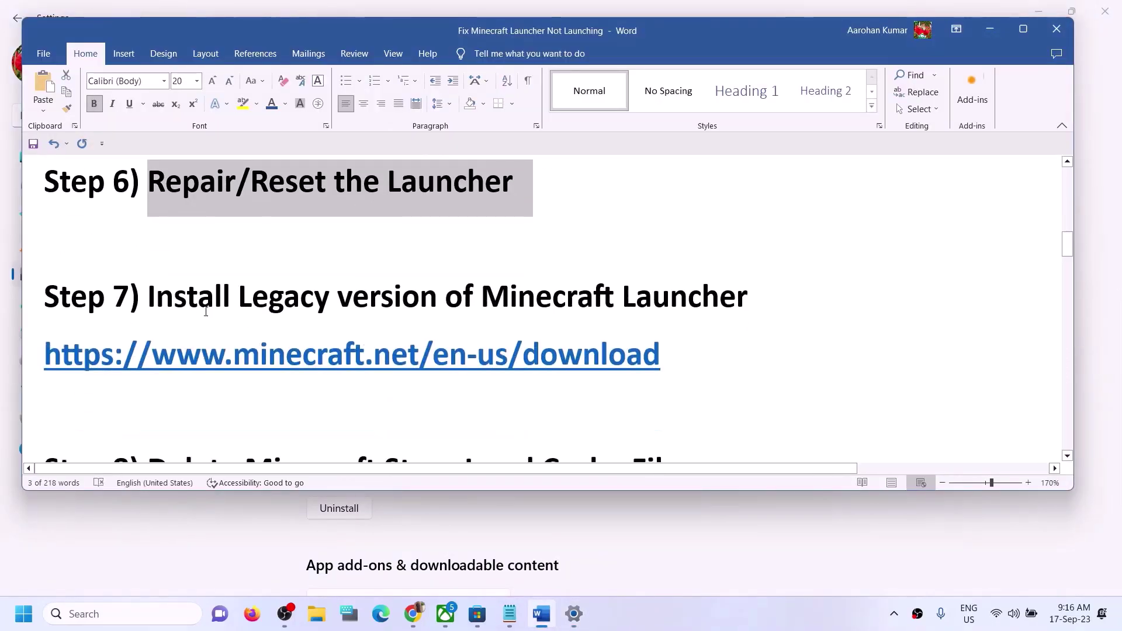
drag(166, 303, 747, 299)
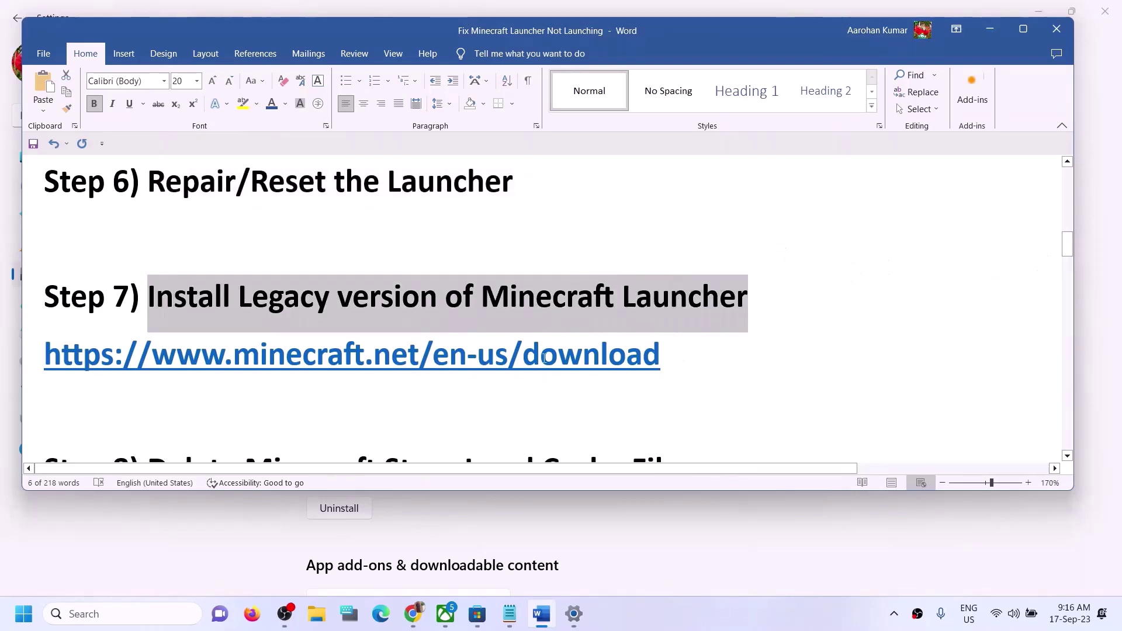
drag(655, 357, 226, 363)
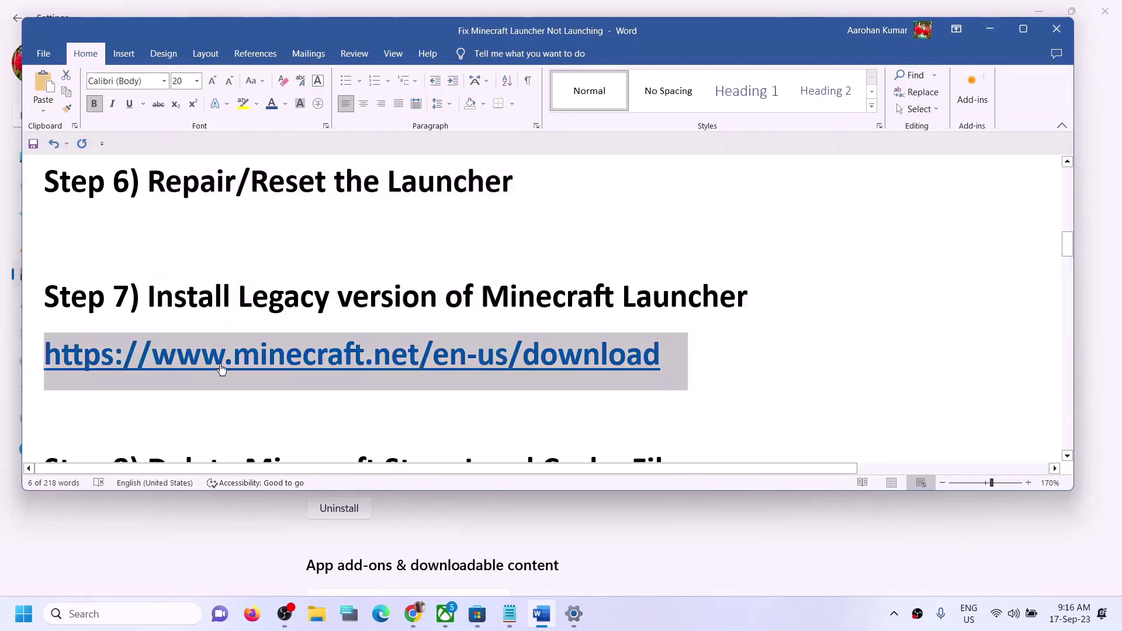
Open minecraft.net/en-us/download in a new Chrome tab and download the Windows Legacy Launcher
click(417, 622)
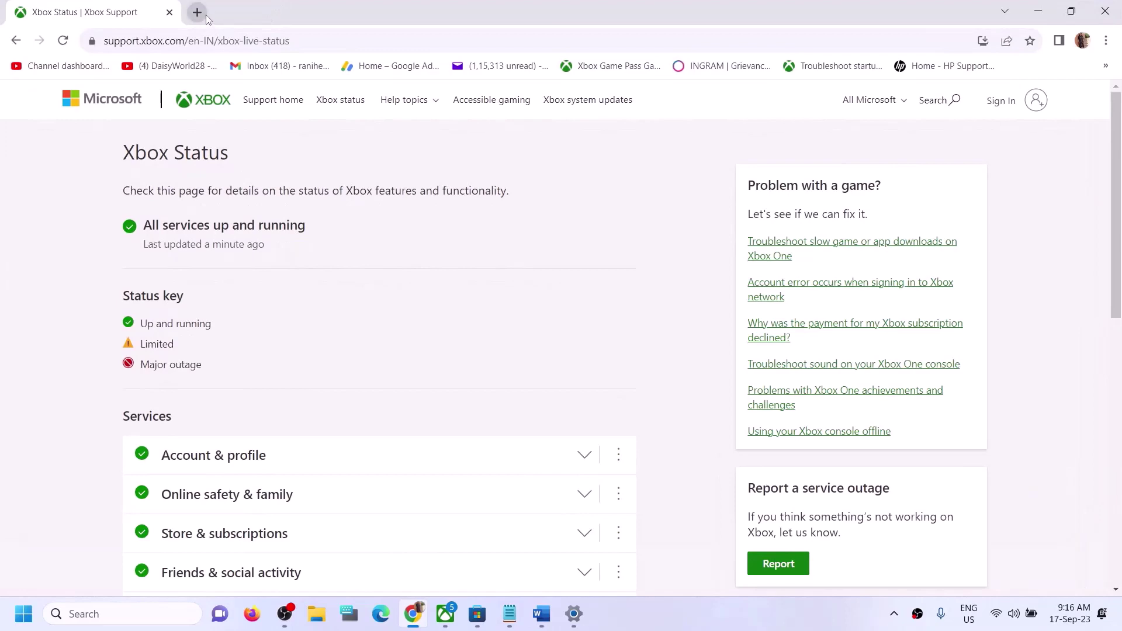
click(205, 16)
text(minecraft.net/en-us/download)
key(Return)
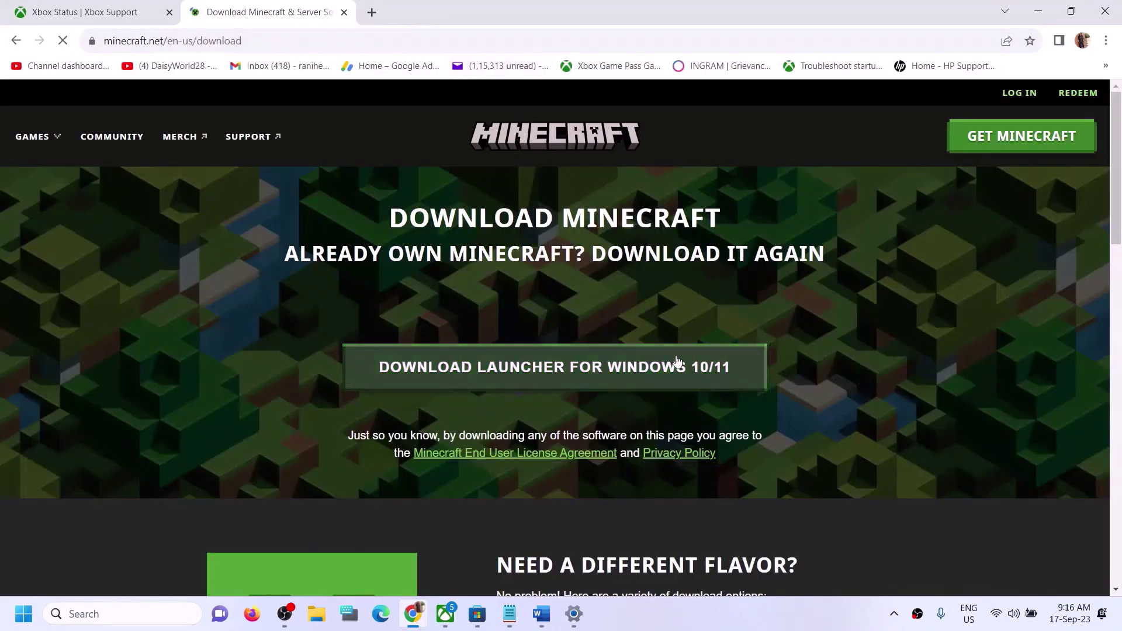
scroll(676, 360, down, 5)
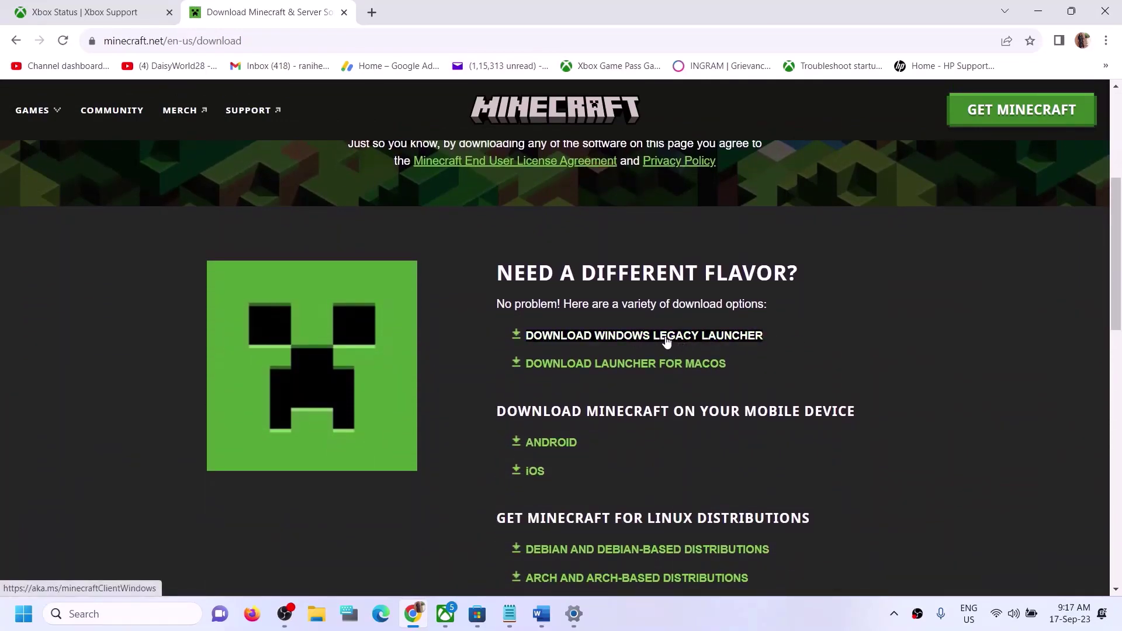
click(630, 338)
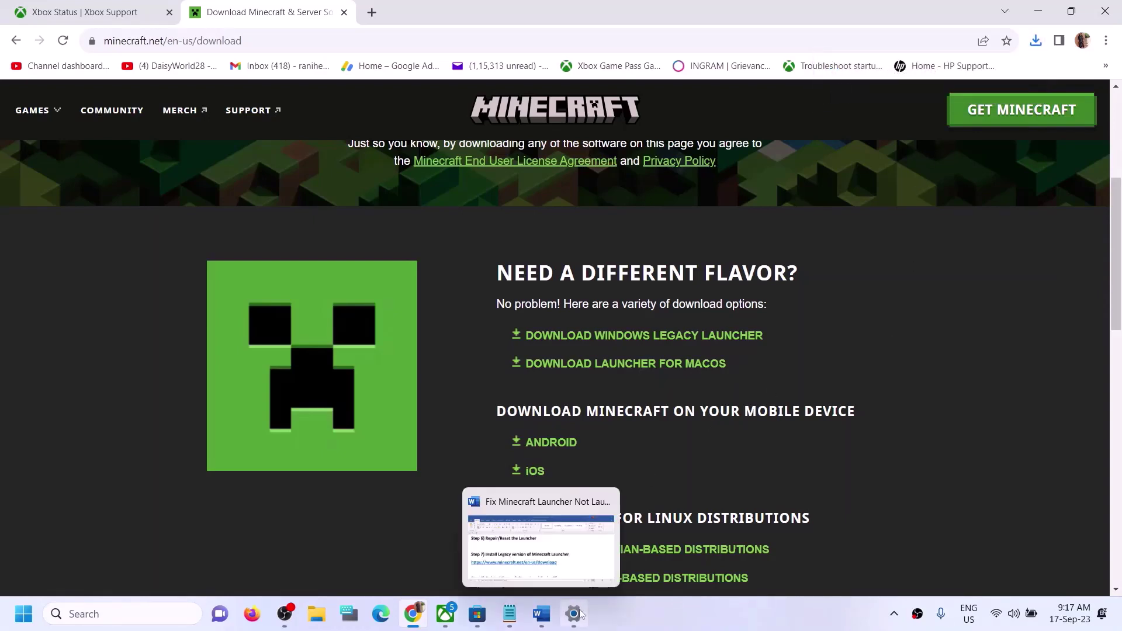
Review Step 7 in the Word document, and uninstall Minecraft Launcher after searching Windows for "minecraft"
click(547, 622)
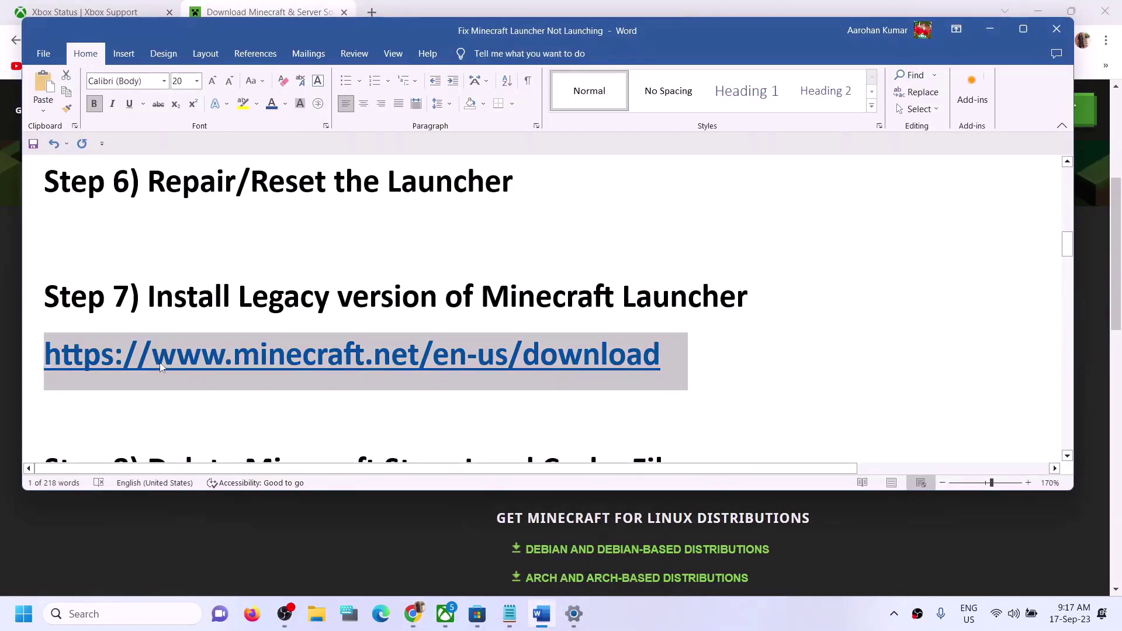
drag(448, 300, 751, 299)
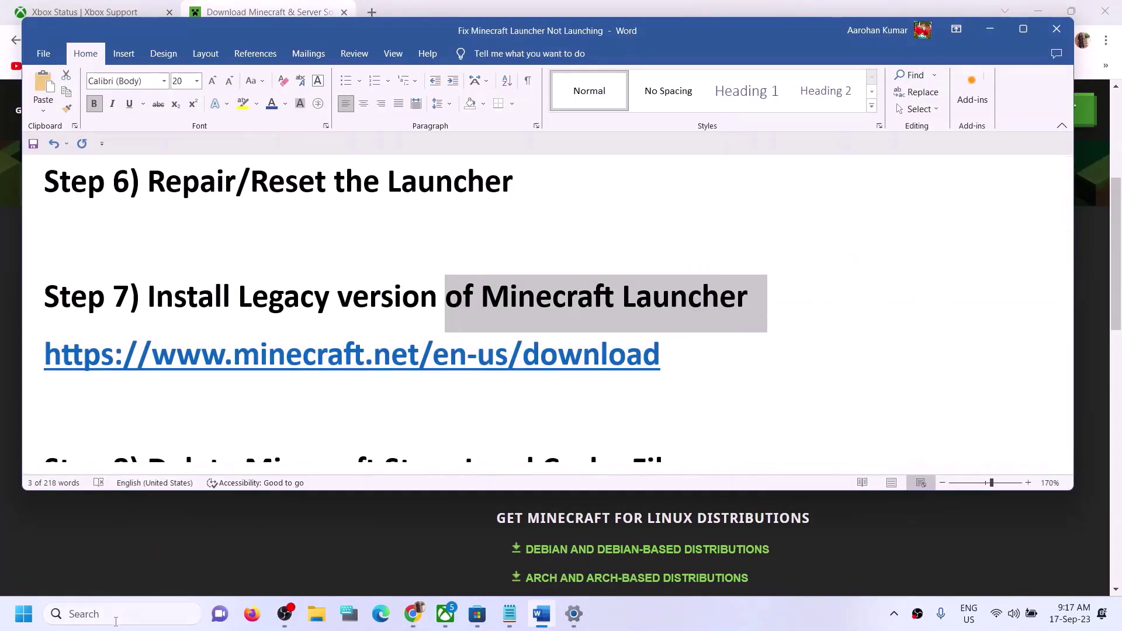
key(super+s)
text(mine)
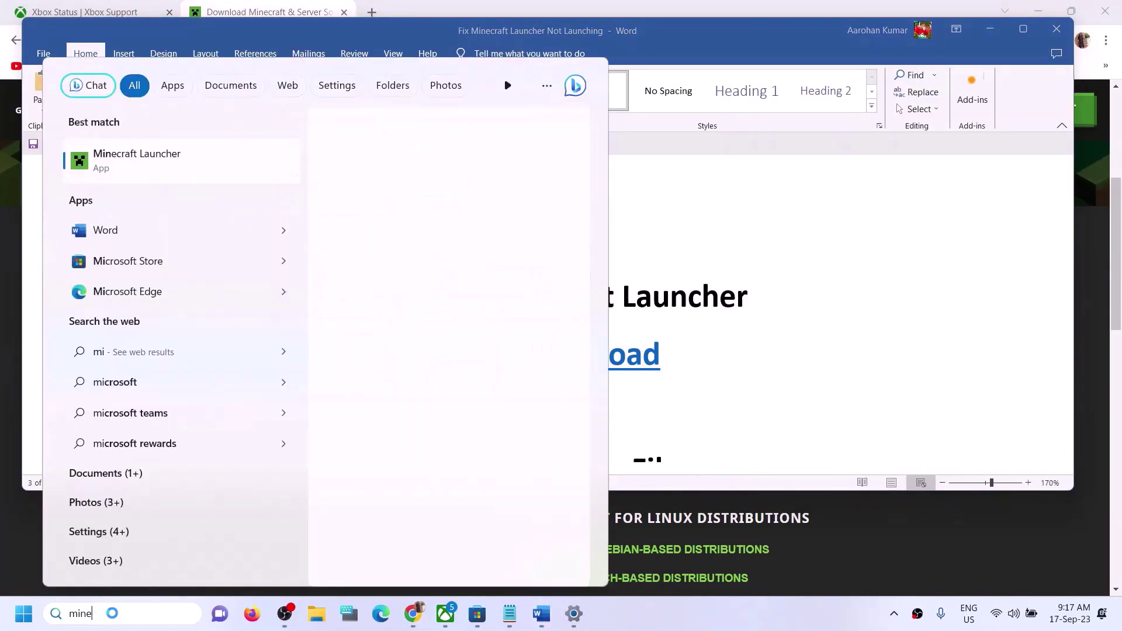
text(craft)
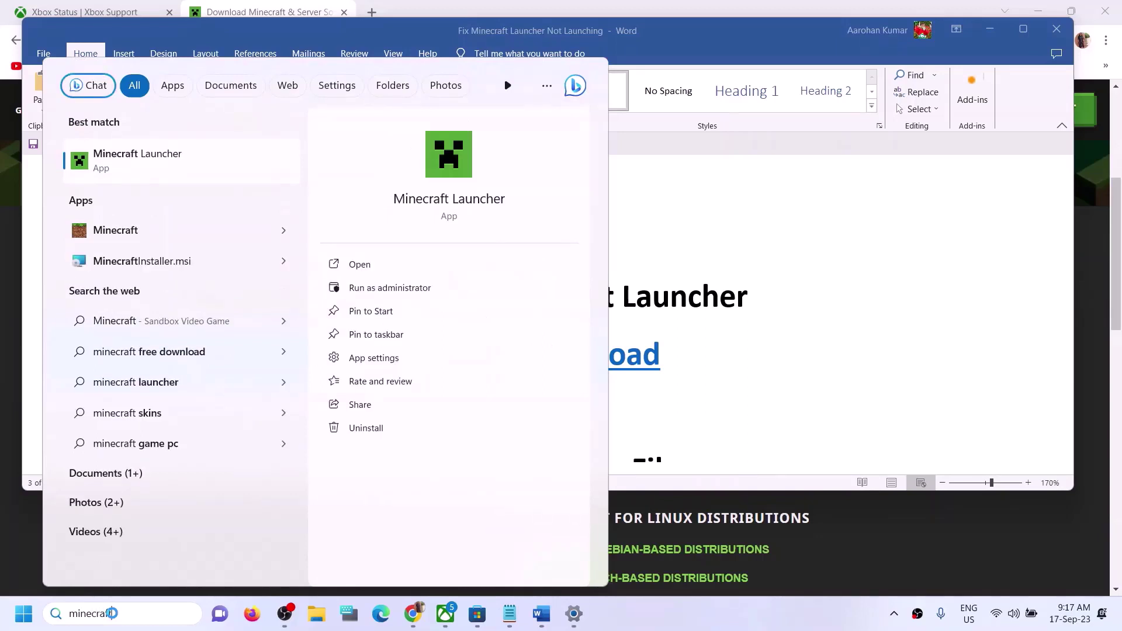
right_click(156, 168)
click(222, 349)
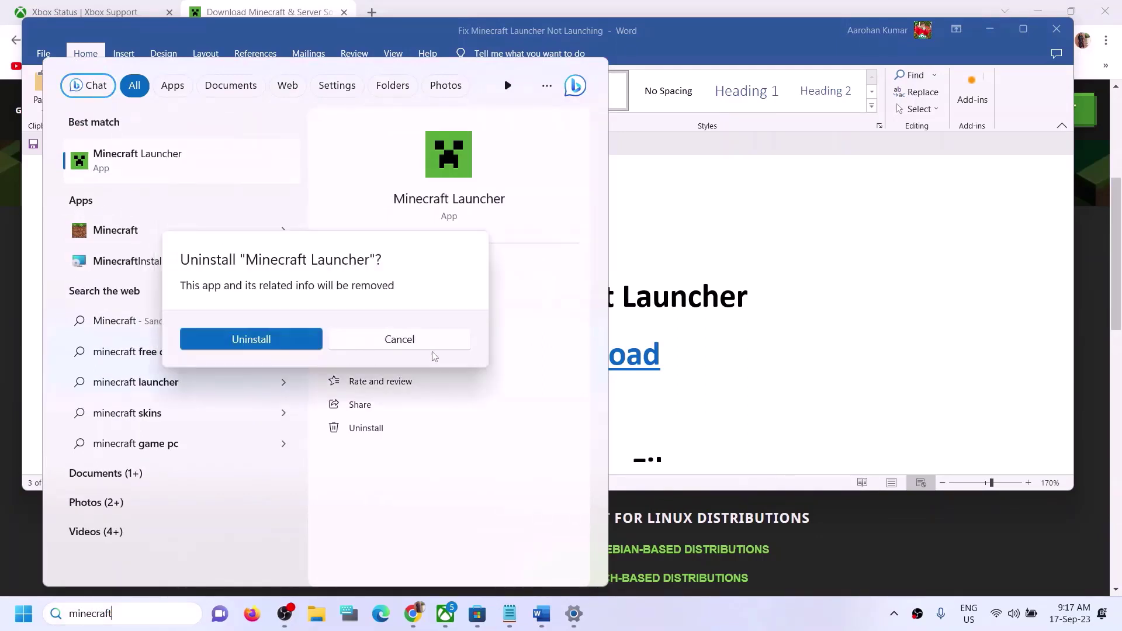
click(298, 345)
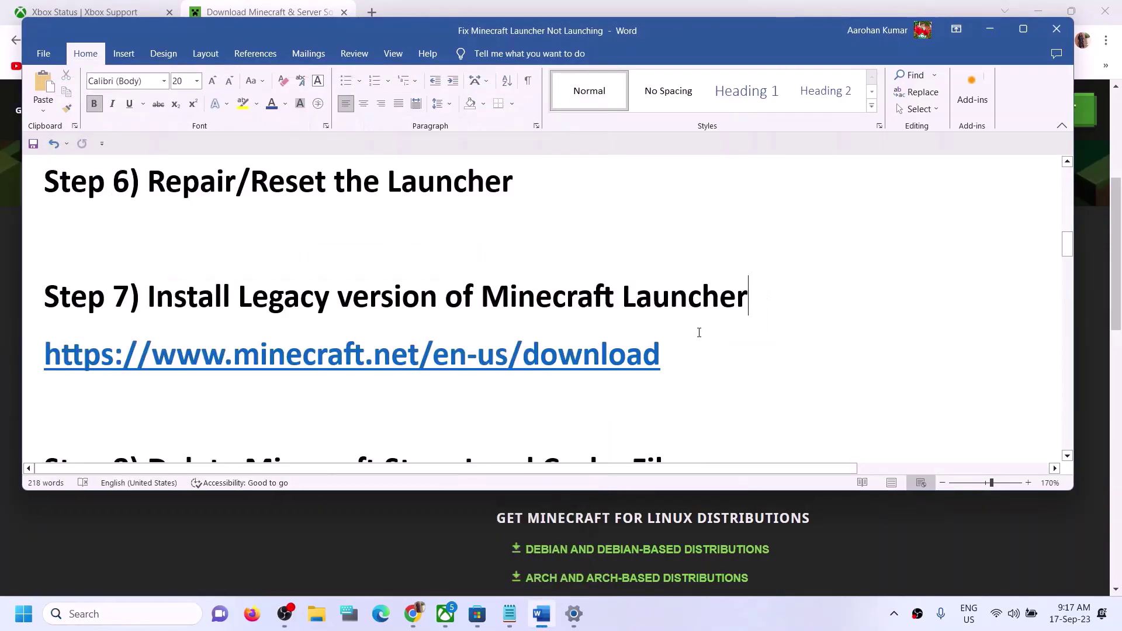
Highlight the Step 7 link in the document, return to the Chrome download page and request the Windows Legacy Launcher download again
triple_click(597, 358)
click(427, 531)
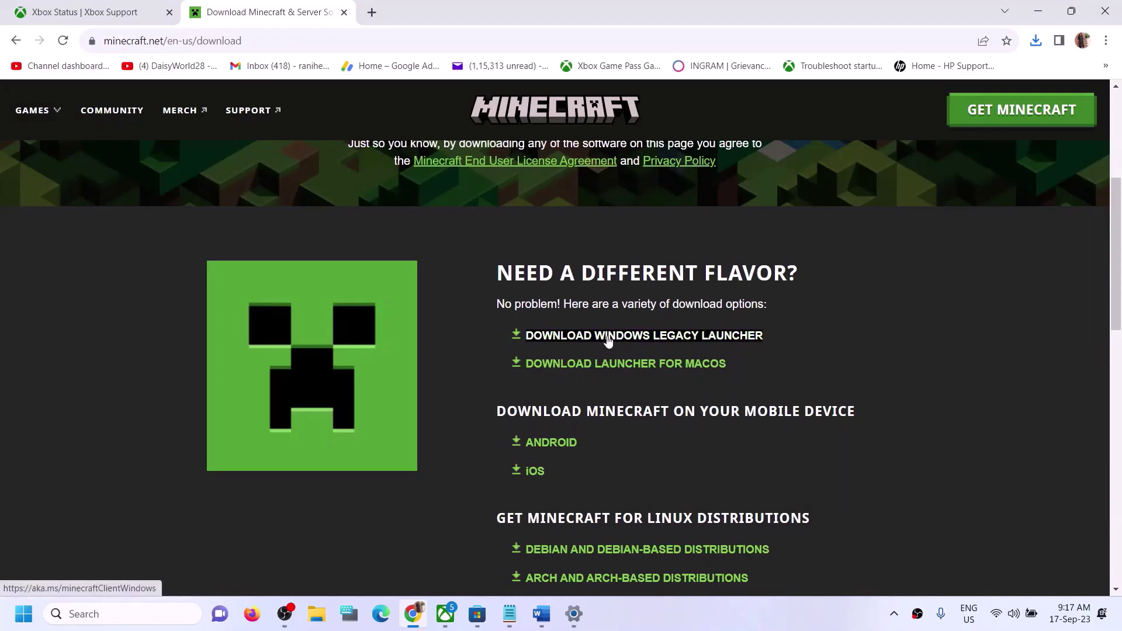
click(656, 339)
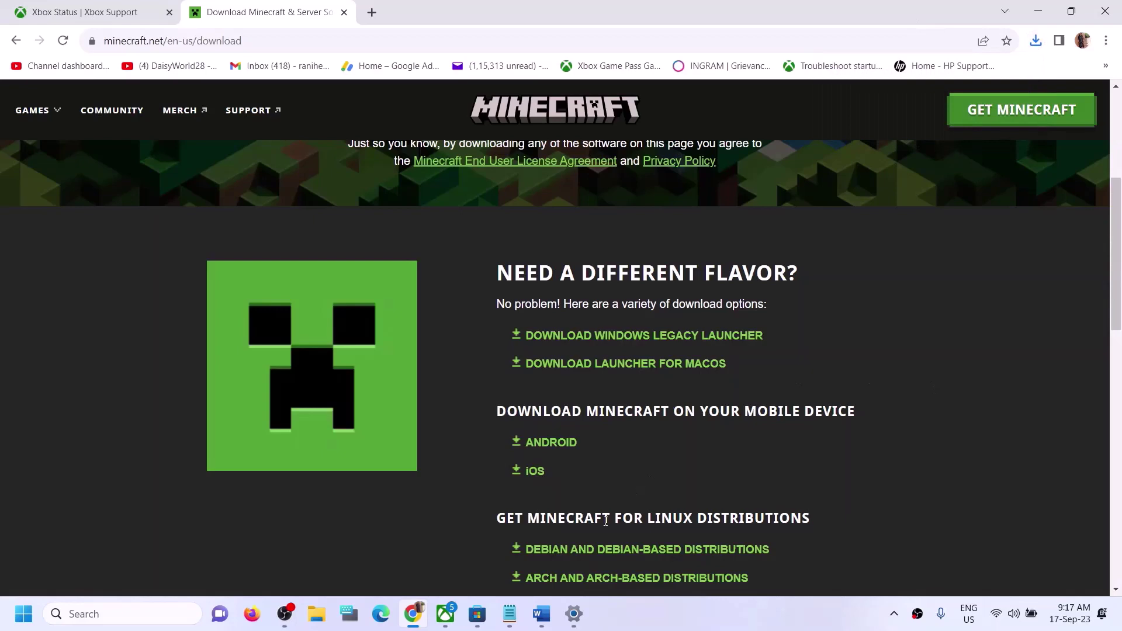
Switch back to the Word document and highlight "Microsoft Store Local Cache Files" in the Step 8 heading
click(541, 613)
triple_click(387, 353)
scroll(387, 351, down, 2)
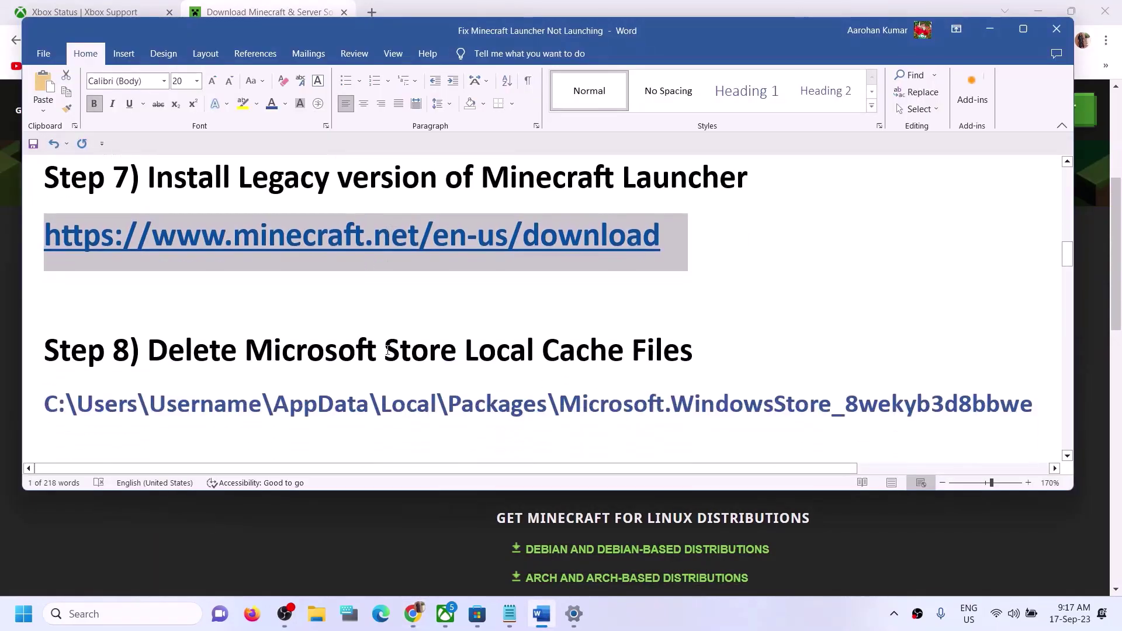
scroll(386, 350, down, 1)
scroll(414, 347, up, 1)
drag(245, 351, 693, 351)
Switch to File Explorer and open the Test user folder under Users on Local Disk (C:)
key(super+e)
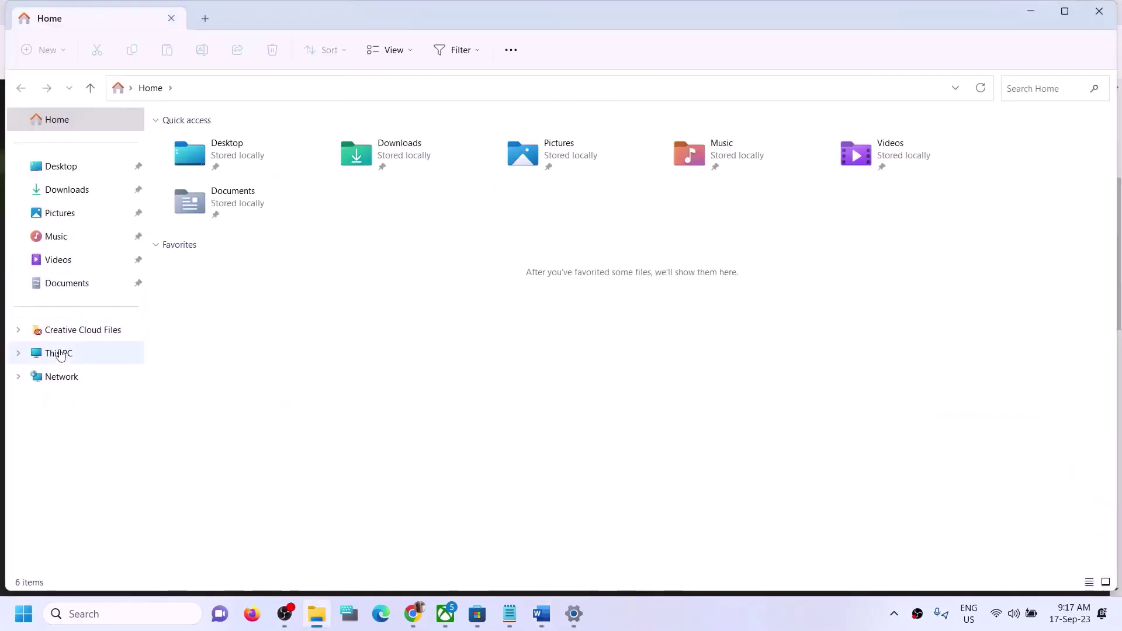
click(92, 351)
double_click(273, 254)
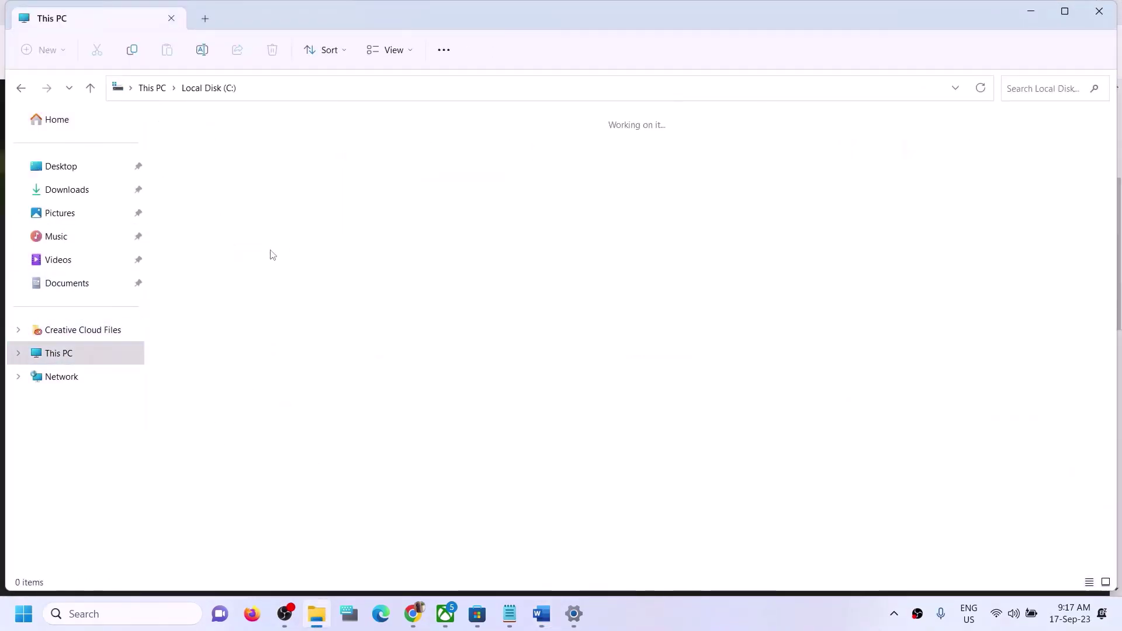
double_click(389, 172)
click(258, 195)
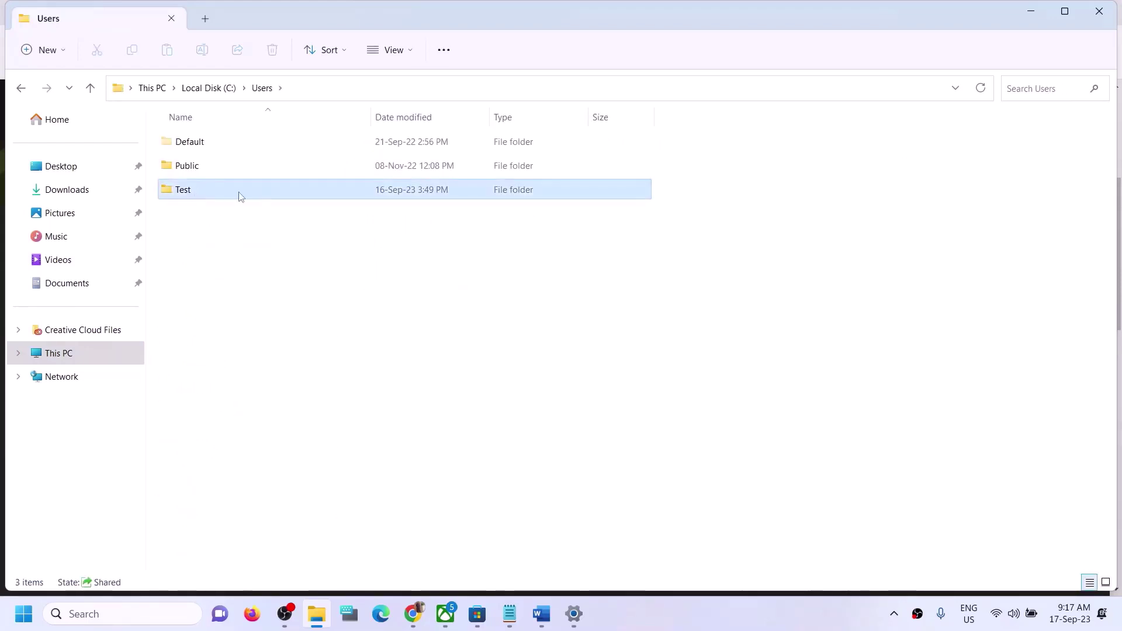
double_click(233, 195)
Select the AppData folder and check that Hidden items is enabled among the folder's display options
click(206, 291)
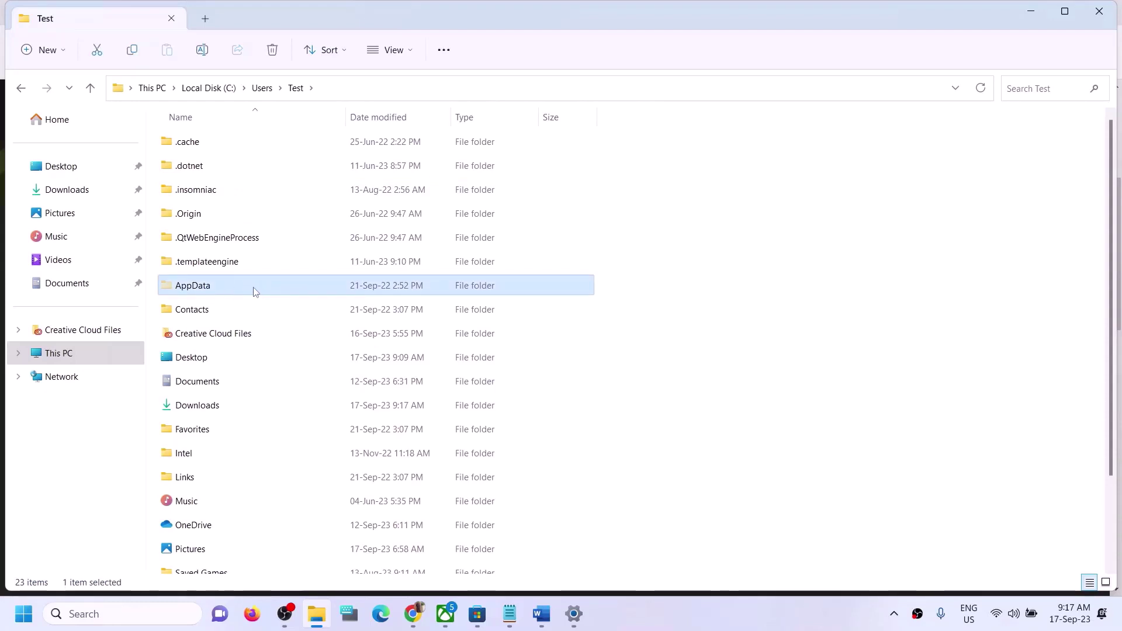
click(411, 51)
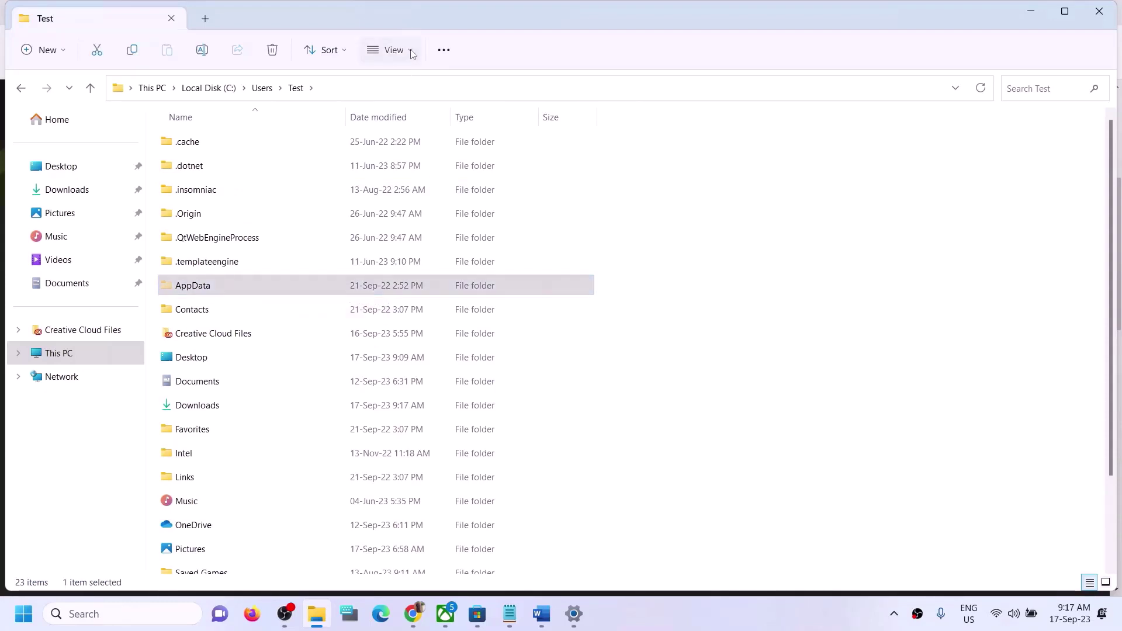
mouse_move(391, 302)
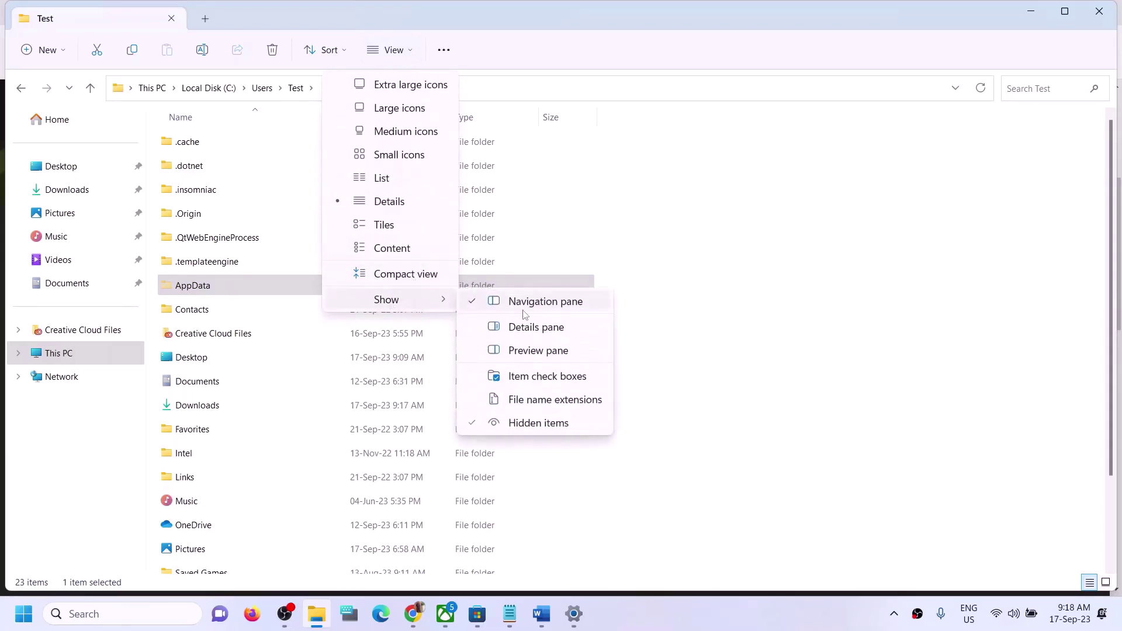
click(186, 286)
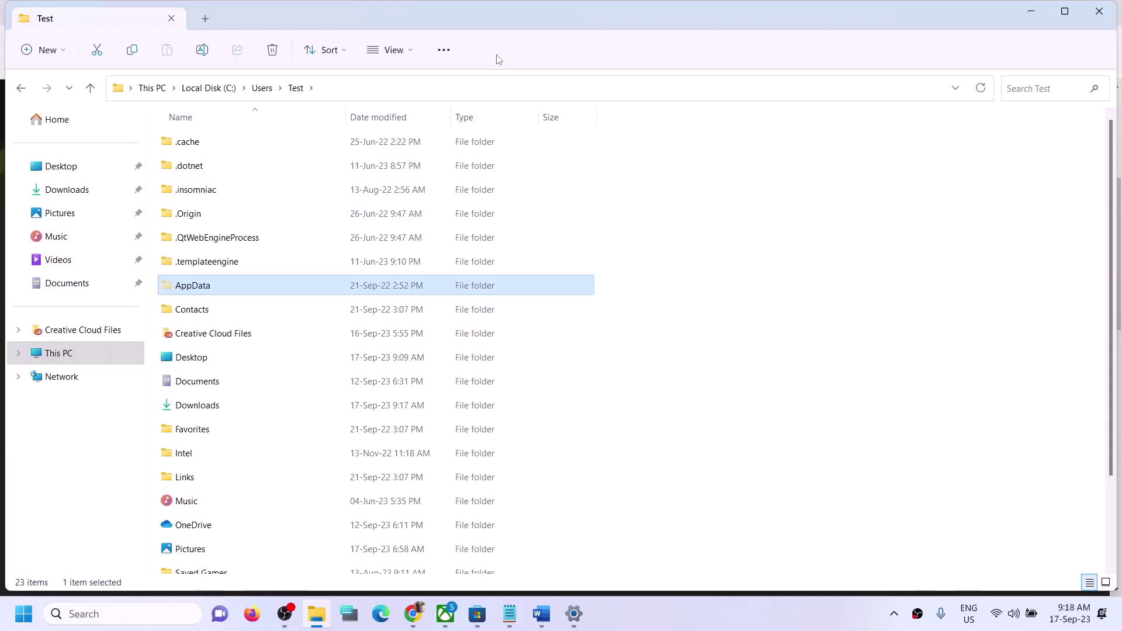
Open the Packages folder inside AppData\Local
double_click(197, 292)
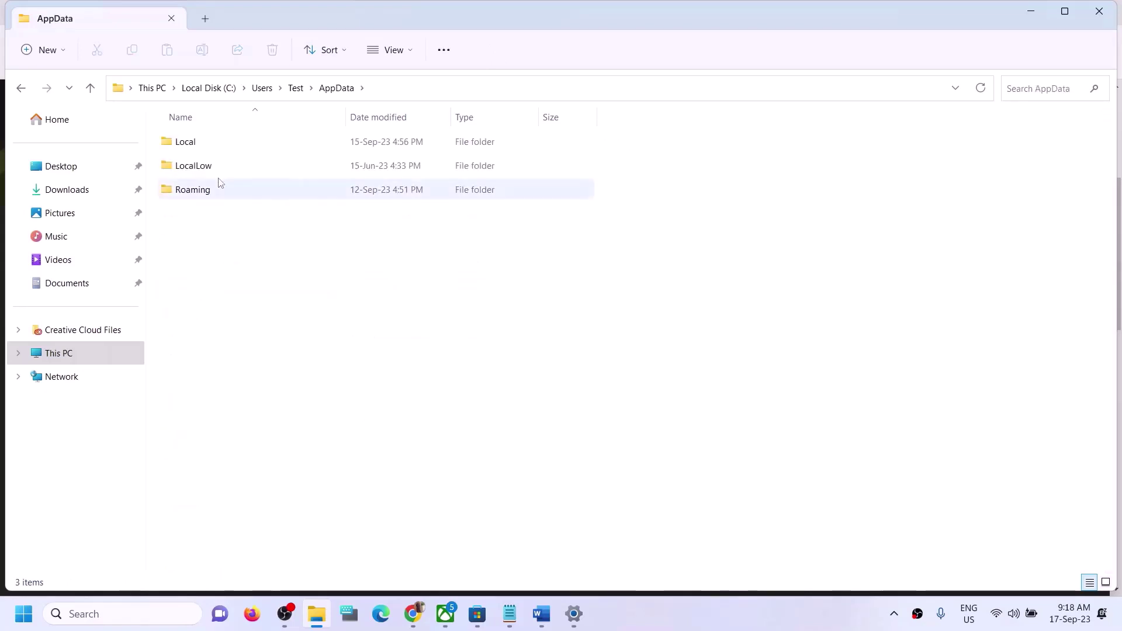
double_click(200, 142)
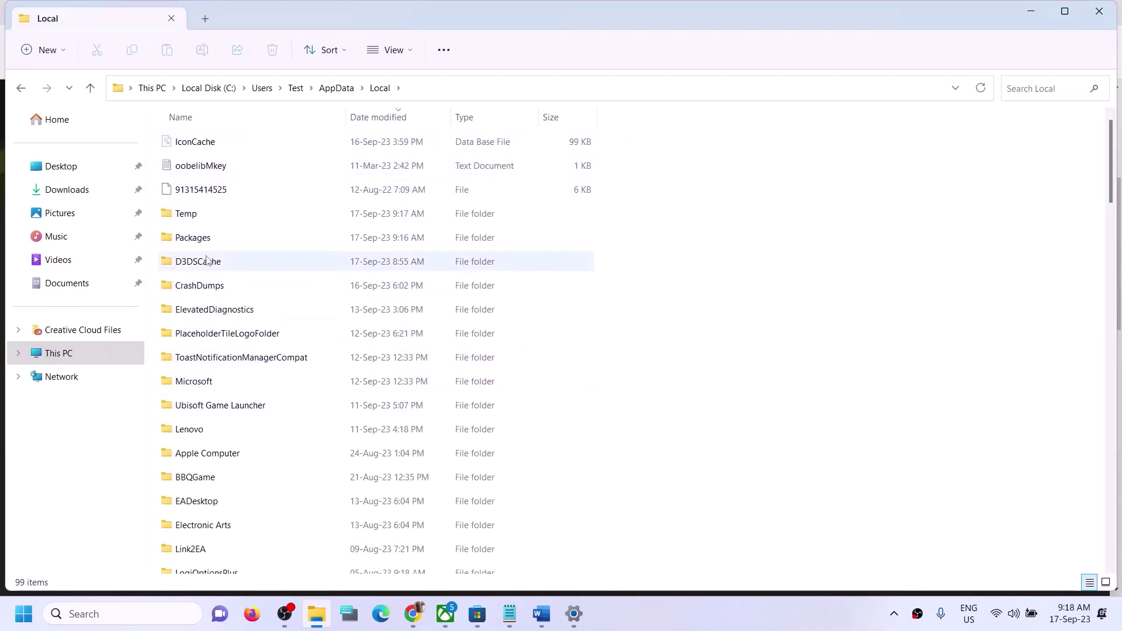
click(233, 241)
double_click(237, 241)
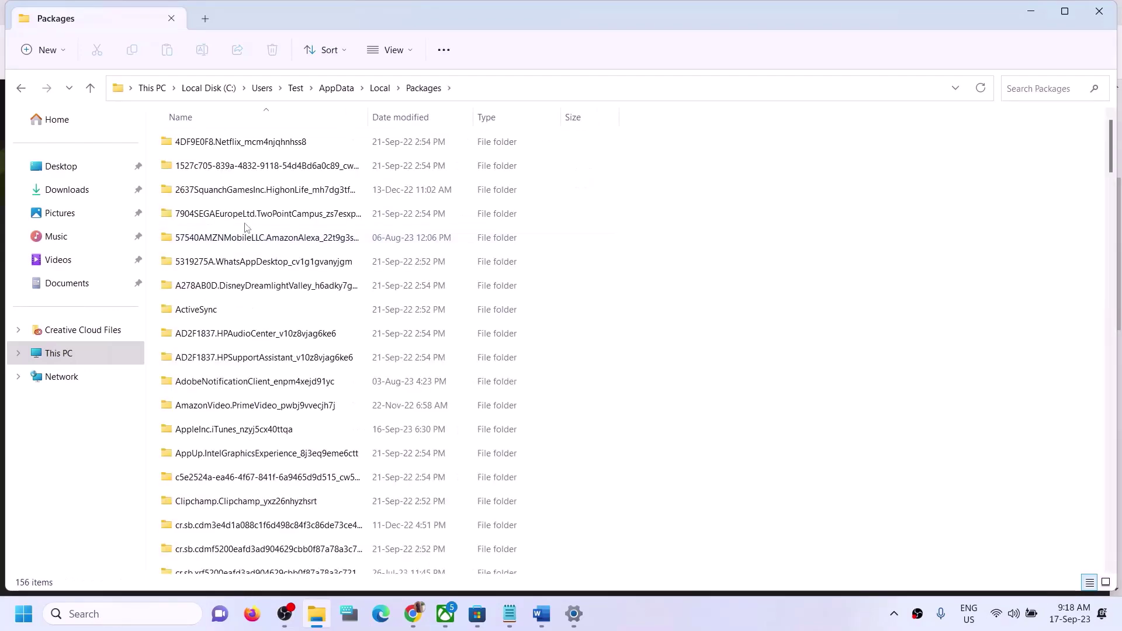
Find and select the Microsoft.WindowsStore_8wekyb3d8bbwe folder in Packages
scroll(285, 373, down, 10)
scroll(285, 372, down, 13)
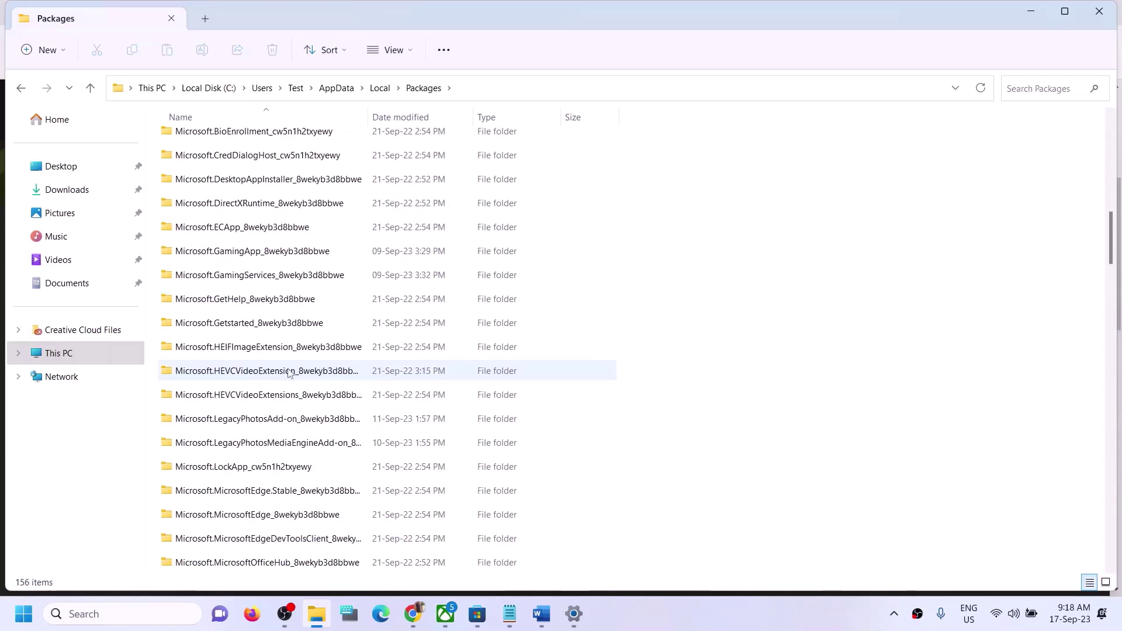
scroll(337, 375, down, 6)
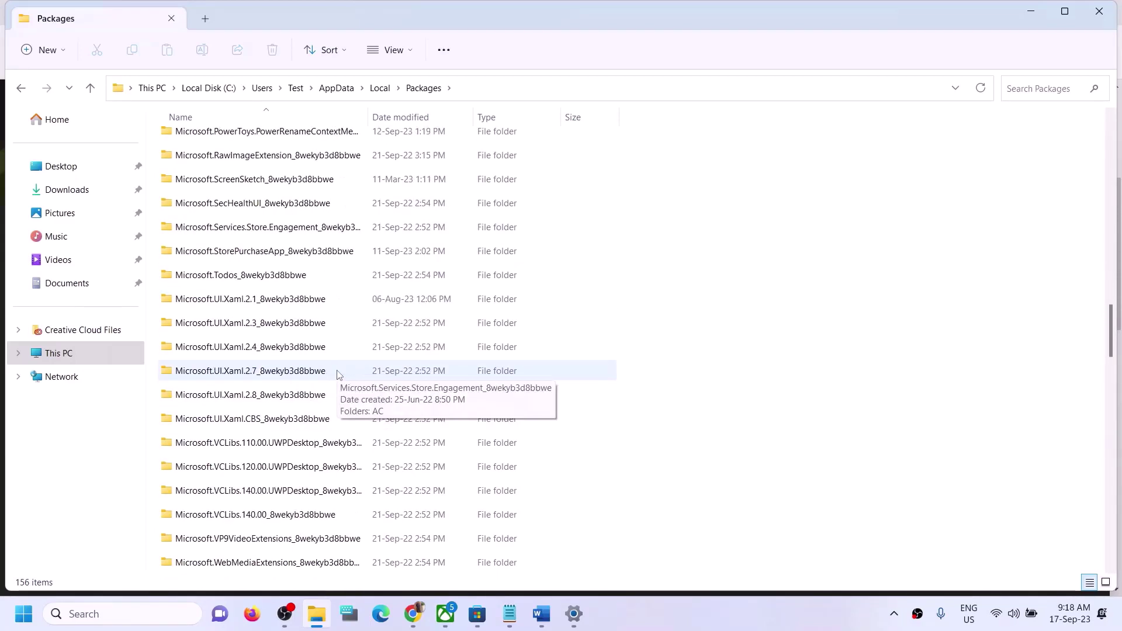
scroll(338, 374, down, 10)
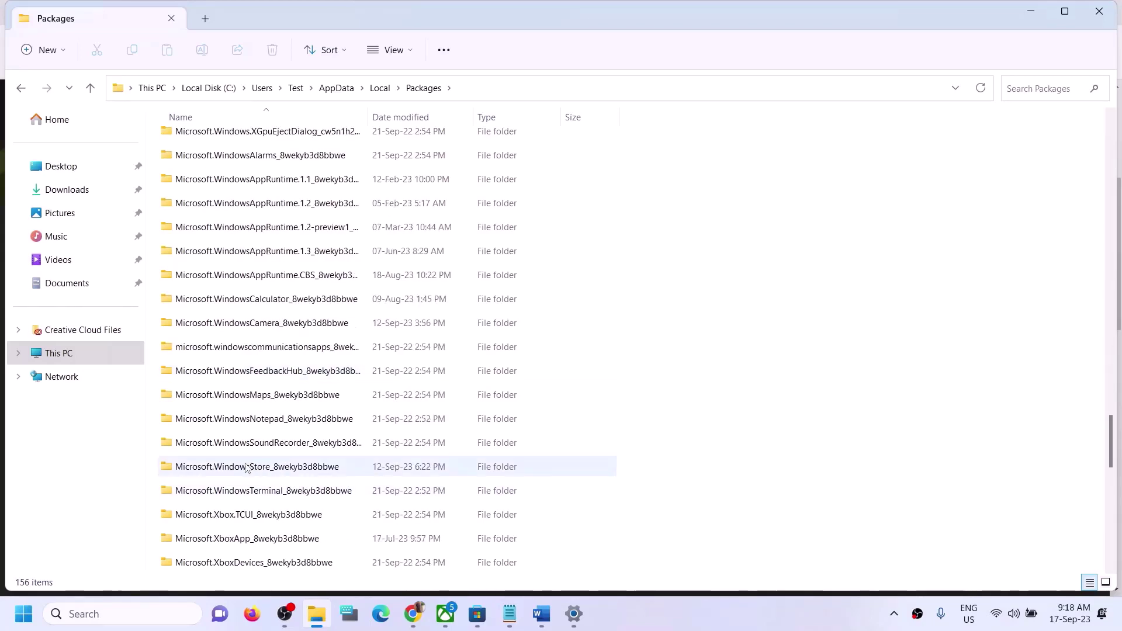
click(223, 472)
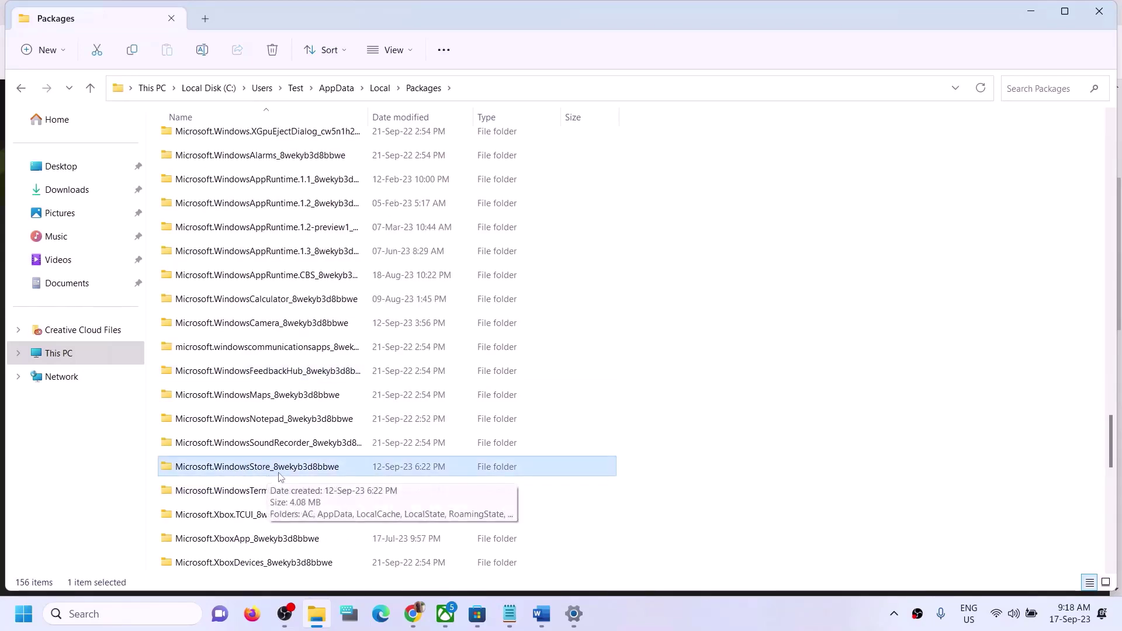
Open the Microsoft.WindowsStore_8wekyb3d8bbwe folder, show the options available for its LocalCache folder, and close File Explorer without deleting it
double_click(315, 471)
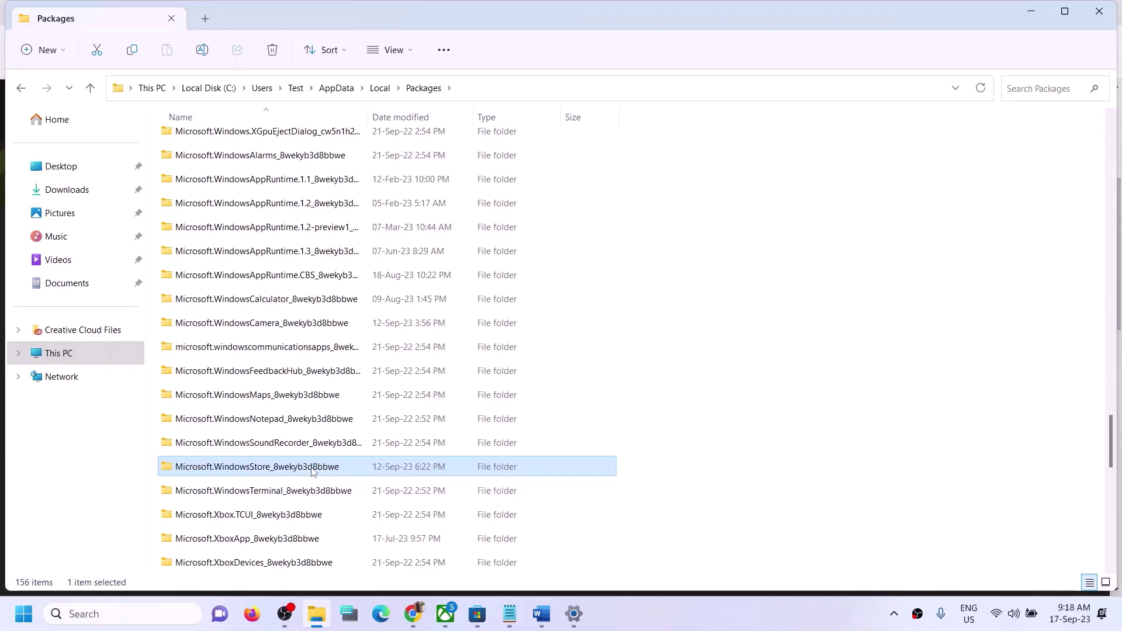
click(206, 194)
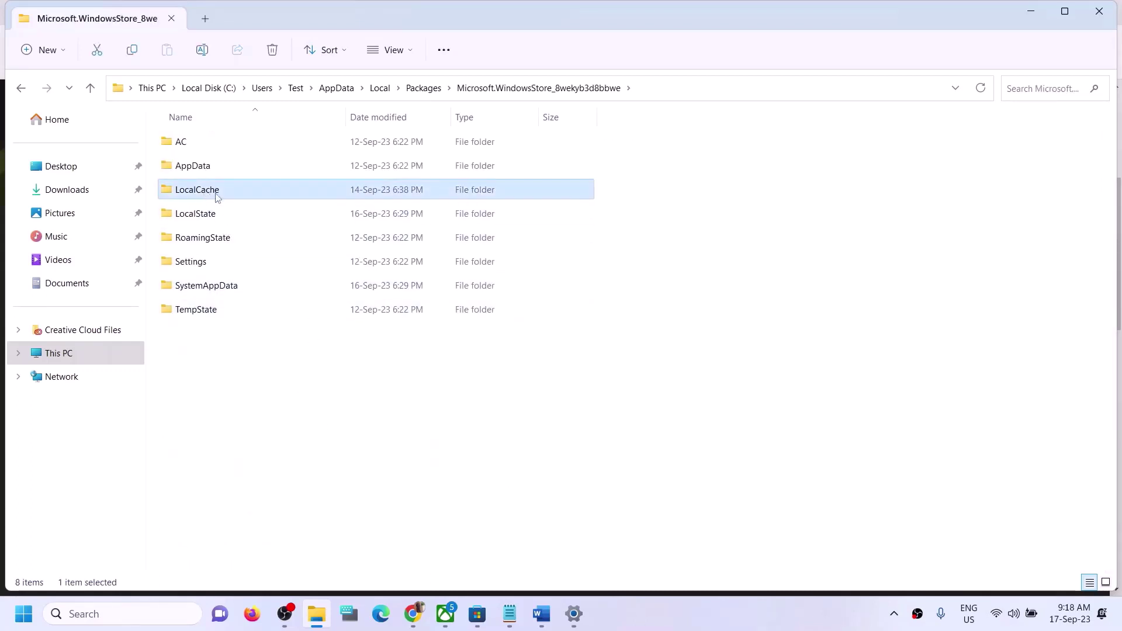
right_click(218, 196)
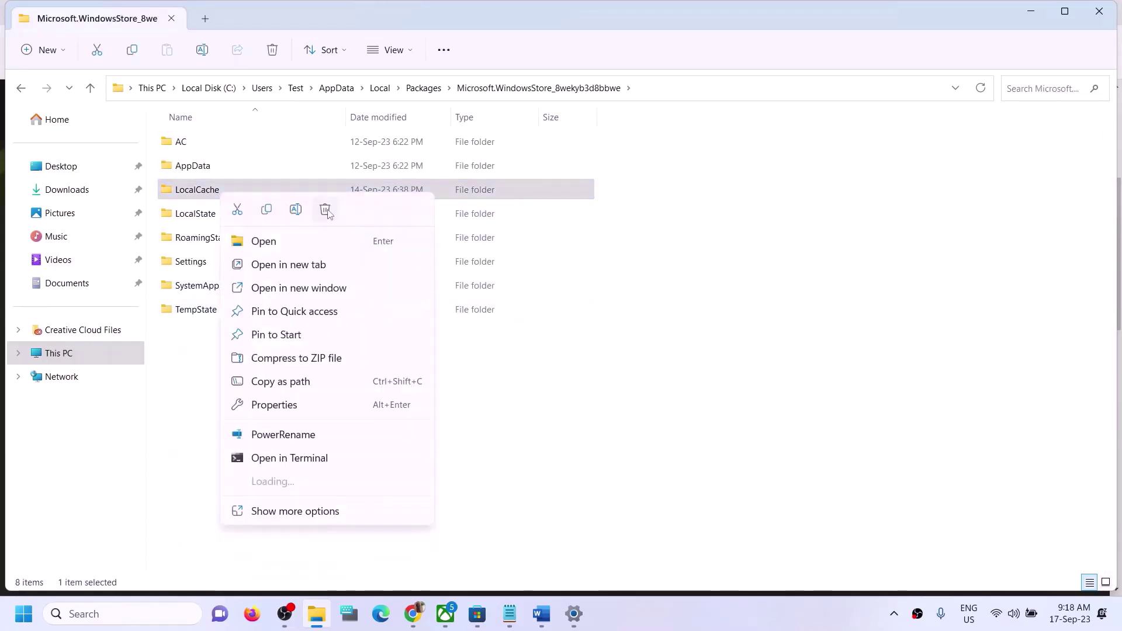
click(754, 447)
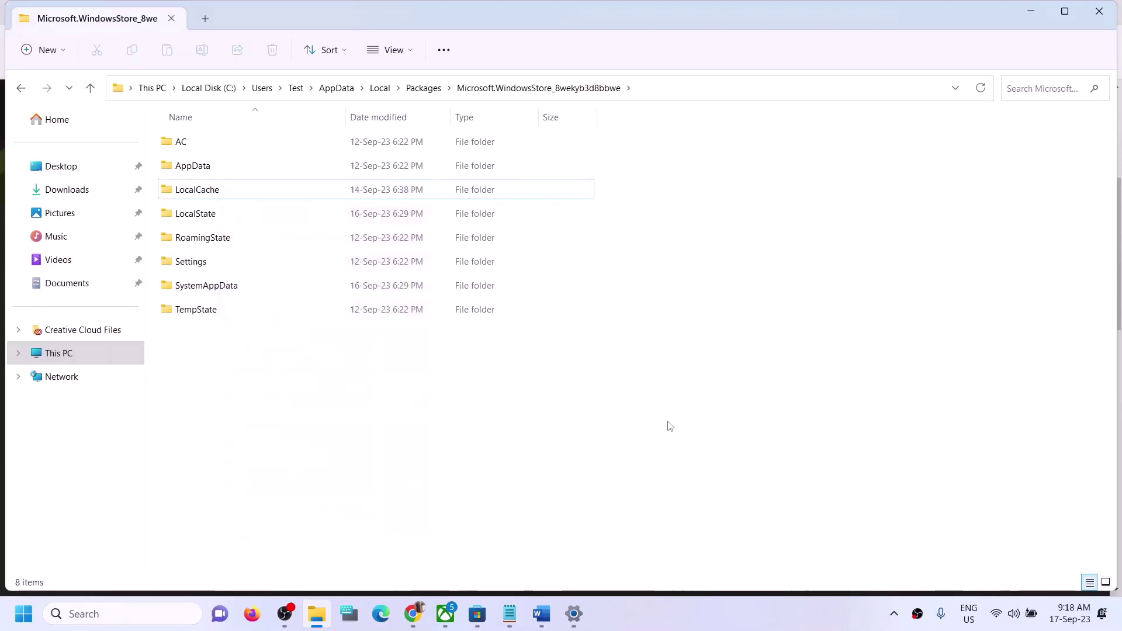
click(1099, 10)
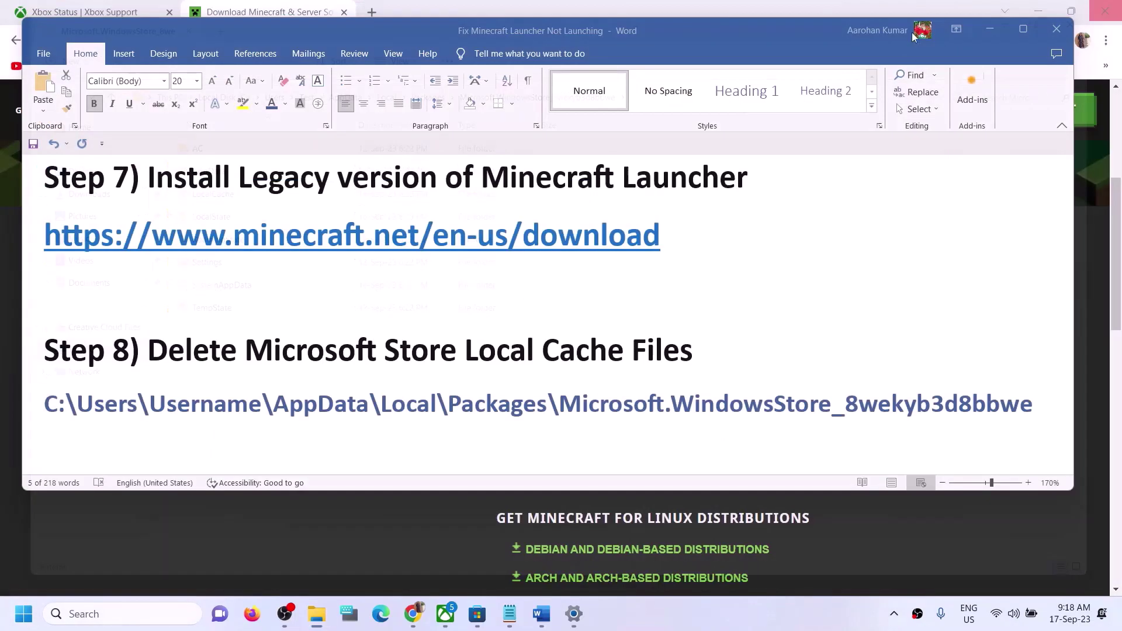
Highlight the Step 9 login instruction in the Word notes, and sign out of the current account in Microsoft Store
scroll(396, 415, down, 4)
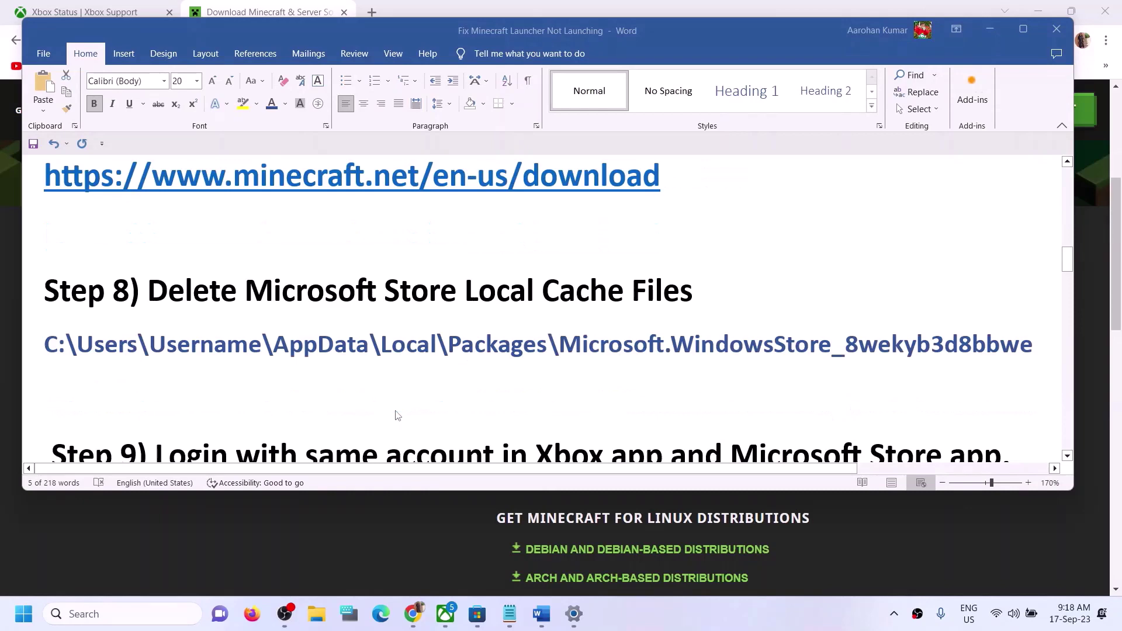
drag(170, 283, 950, 286)
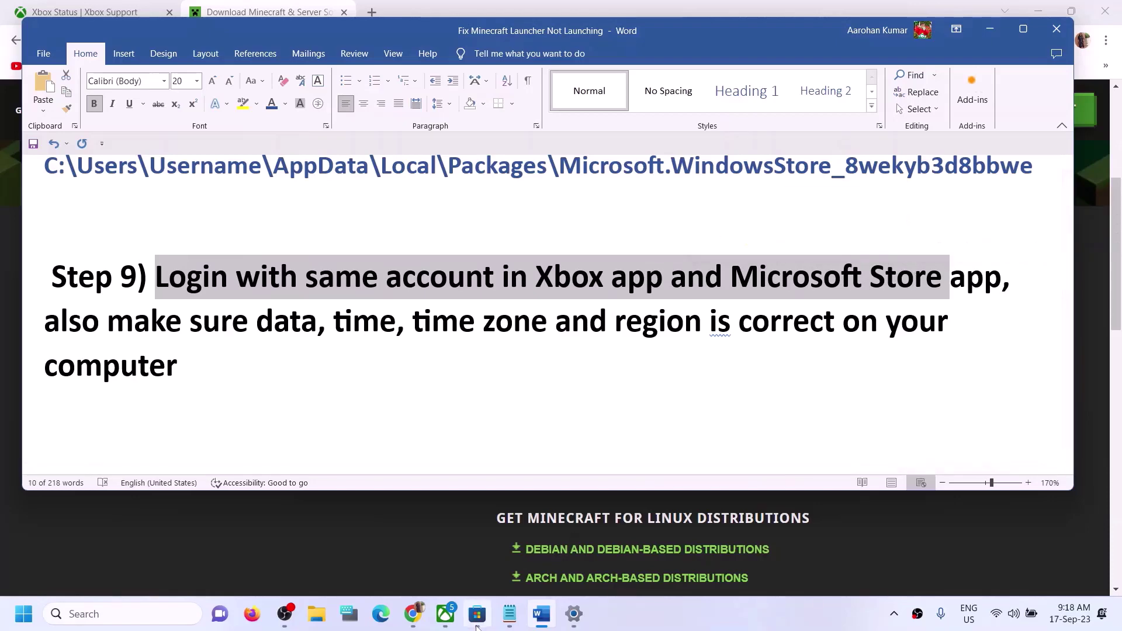
click(478, 614)
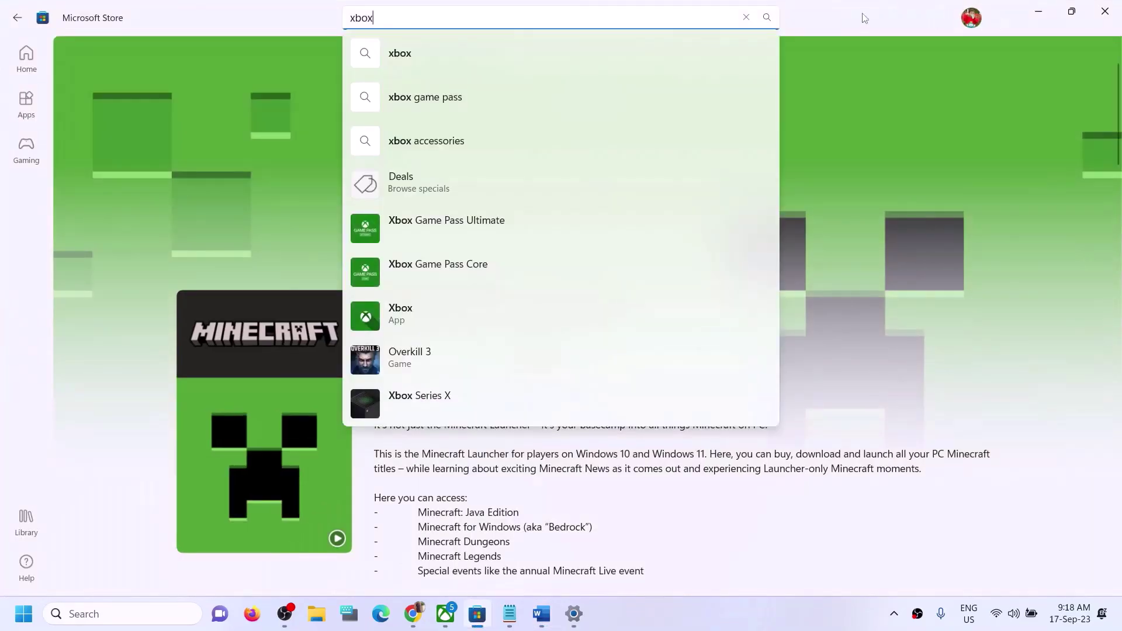
click(973, 19)
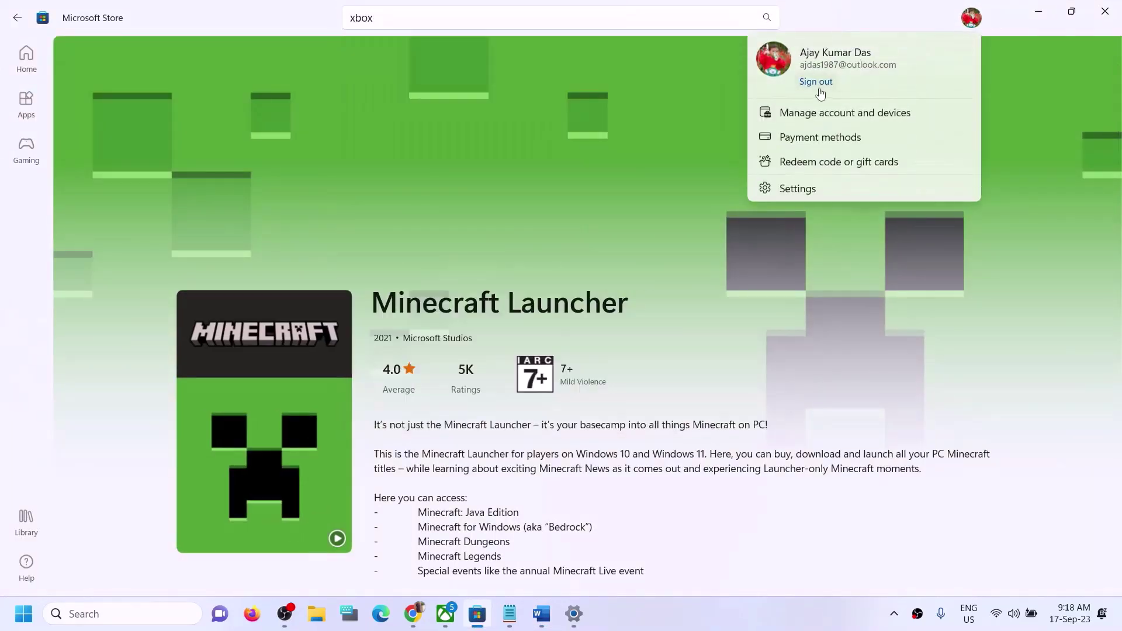
click(822, 89)
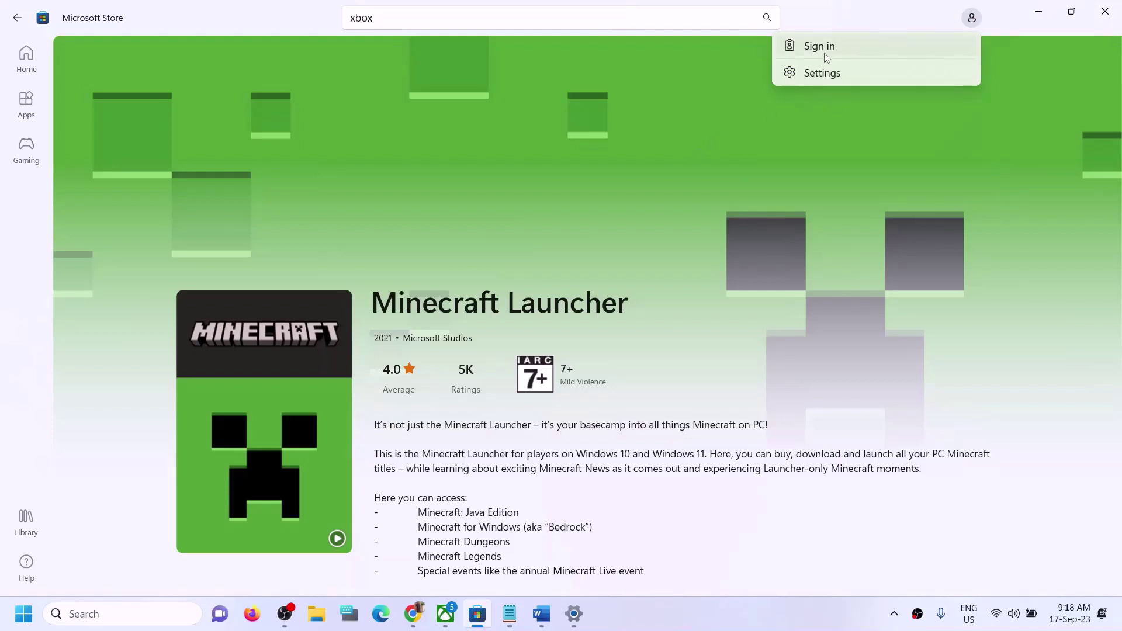
Sign in to Microsoft Store with the saved Outlook account and verify the identity with the account PIN
click(526, 351)
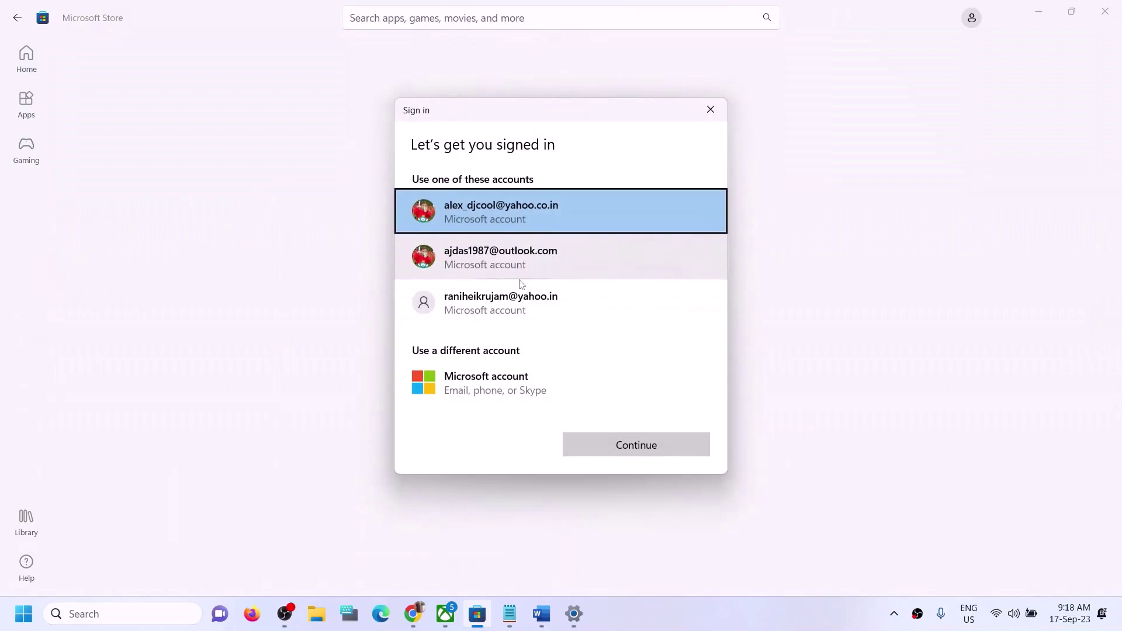
click(510, 260)
click(645, 445)
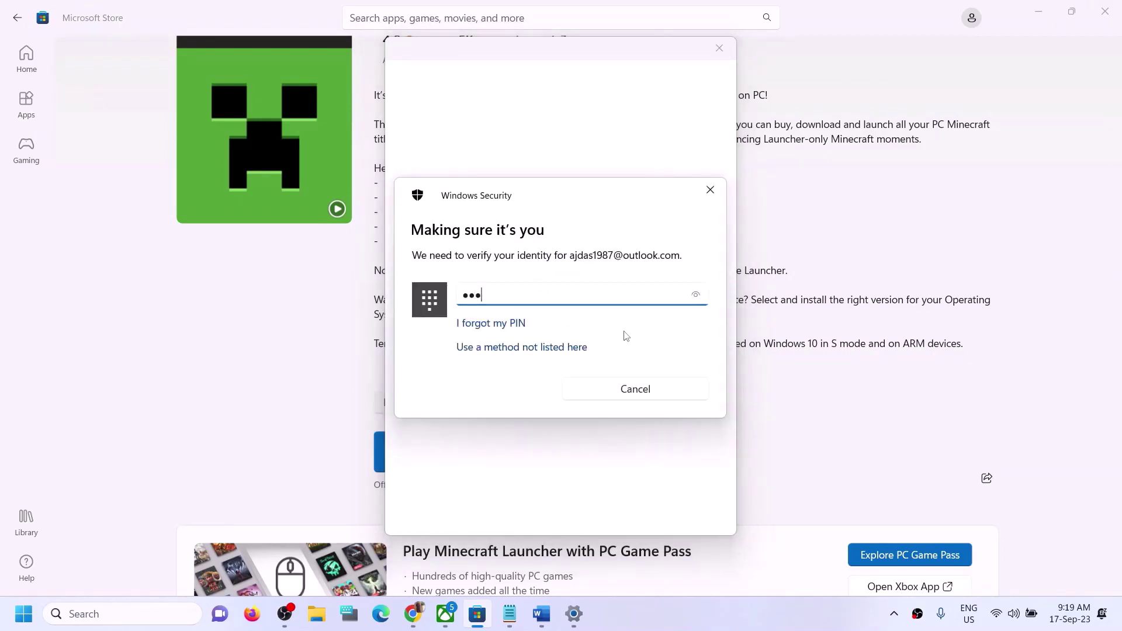
key(Return)
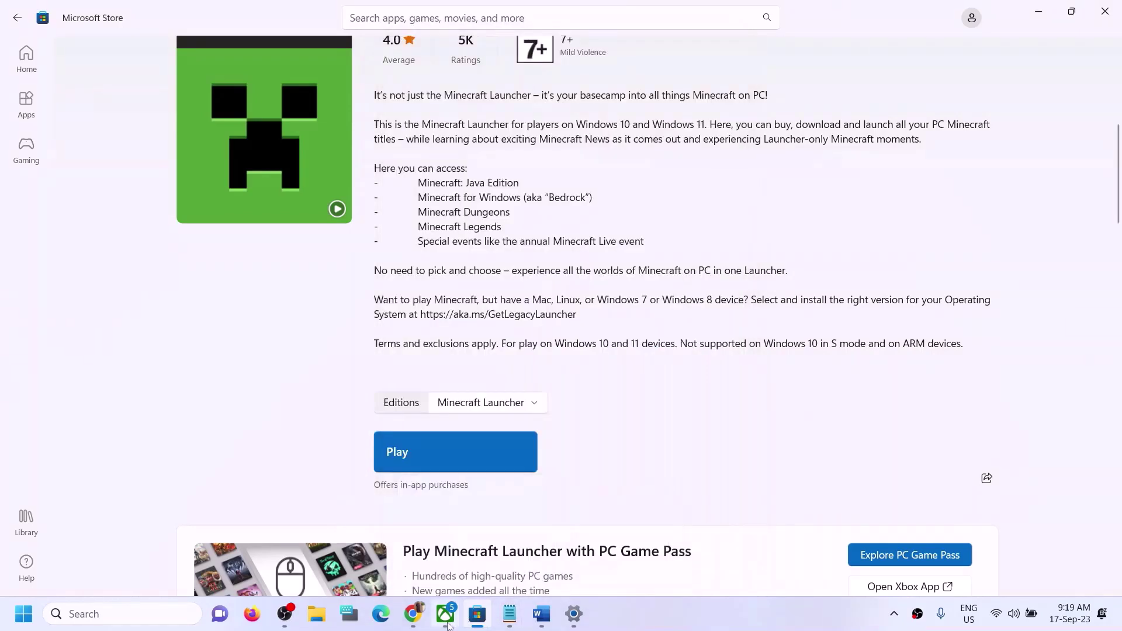
Switch to the Xbox app and sign out of its current account
click(447, 614)
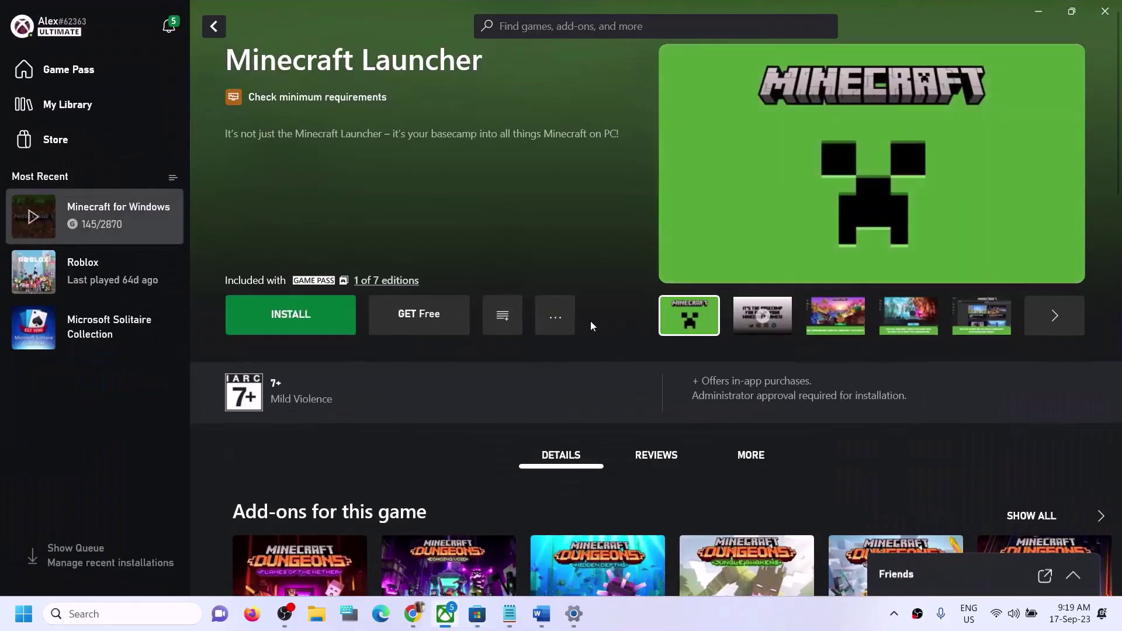
click(62, 34)
click(48, 253)
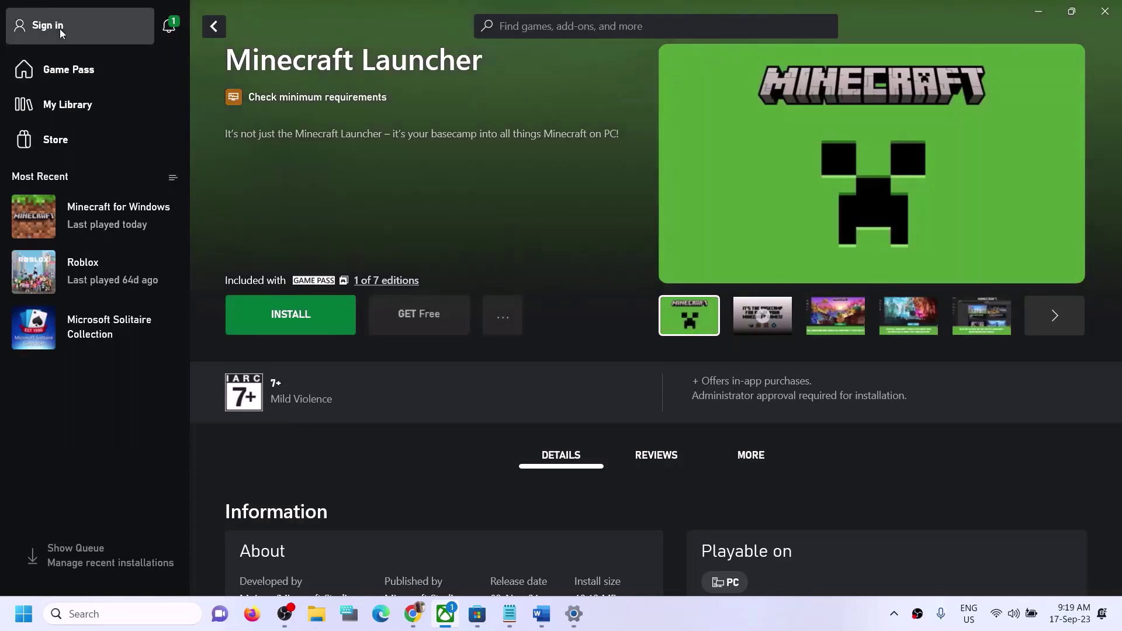
Sign in to the Xbox app, switching to the same Outlook account used in Microsoft Store, and continue into the app
click(59, 29)
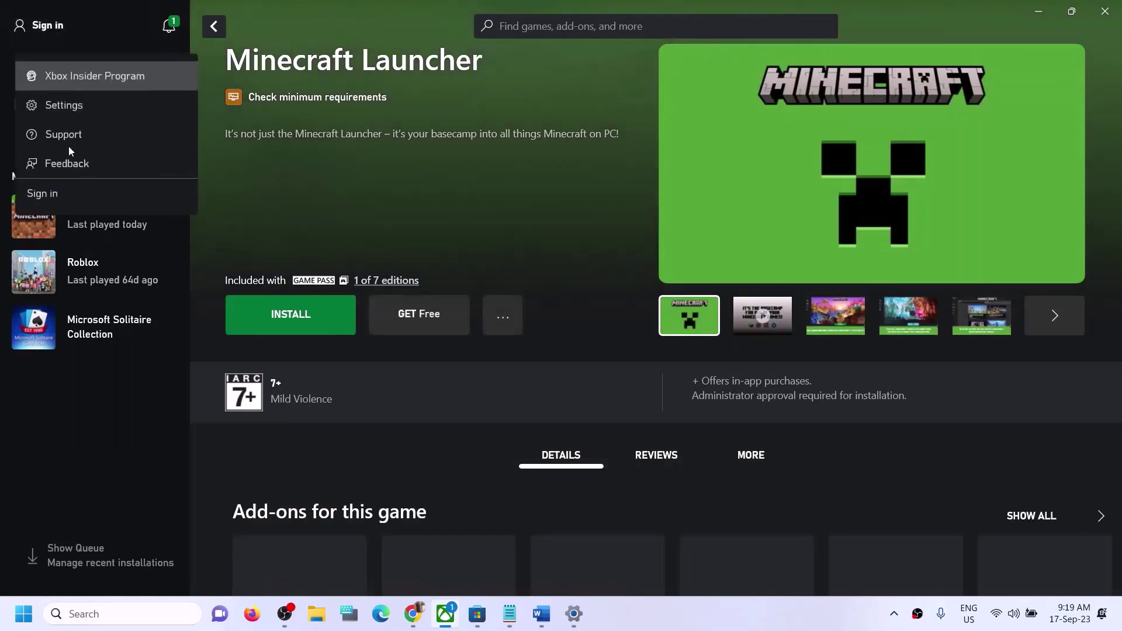
click(52, 191)
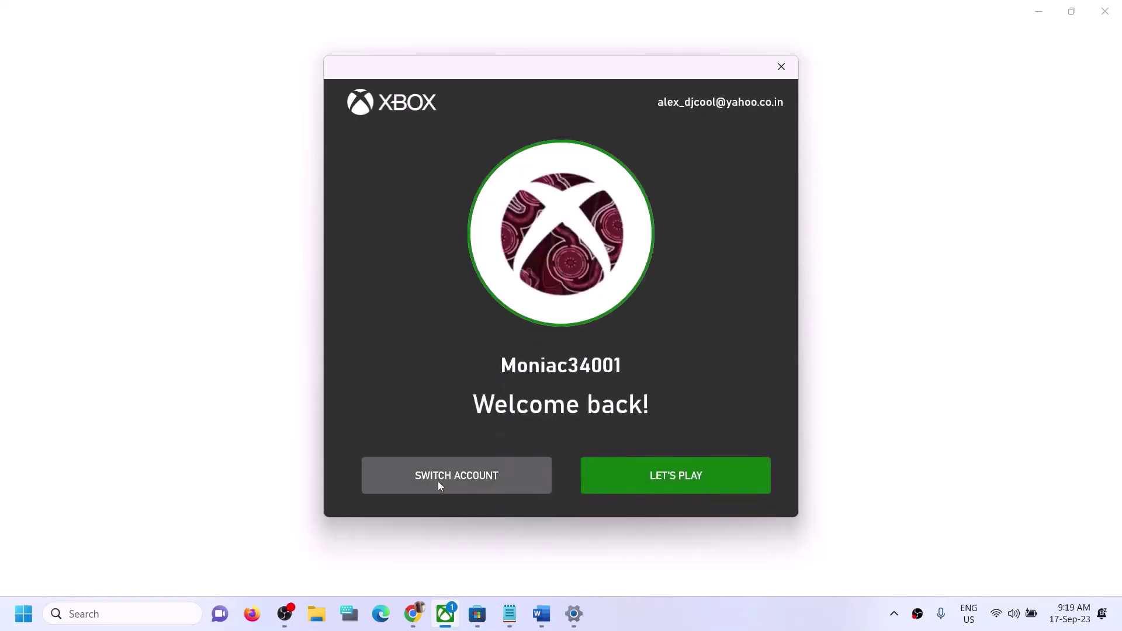
click(438, 482)
click(611, 257)
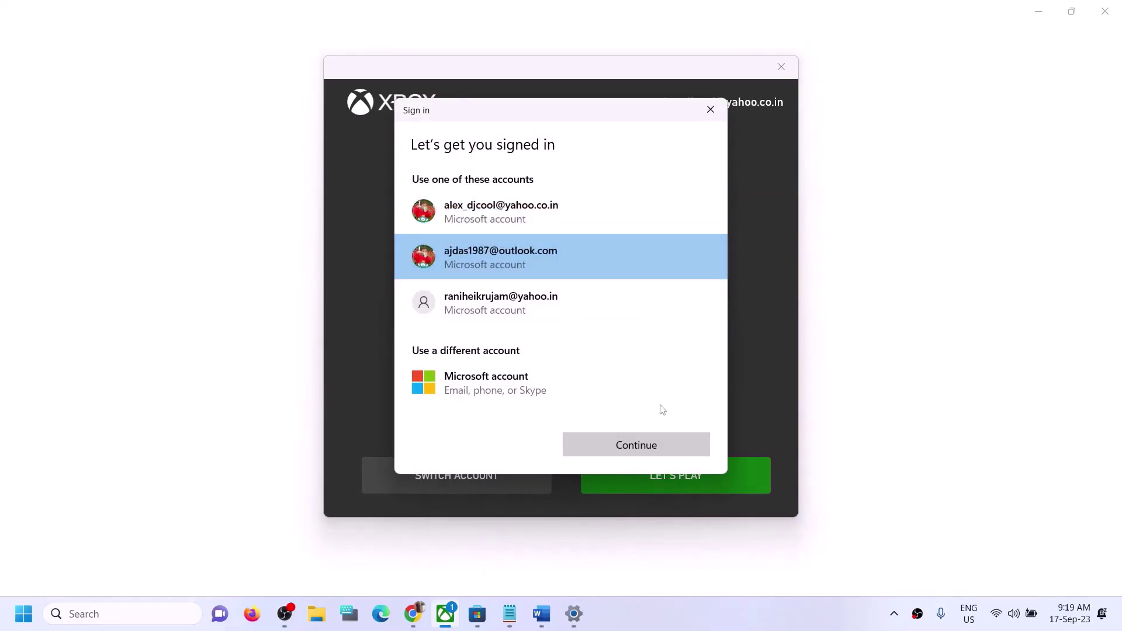
click(650, 457)
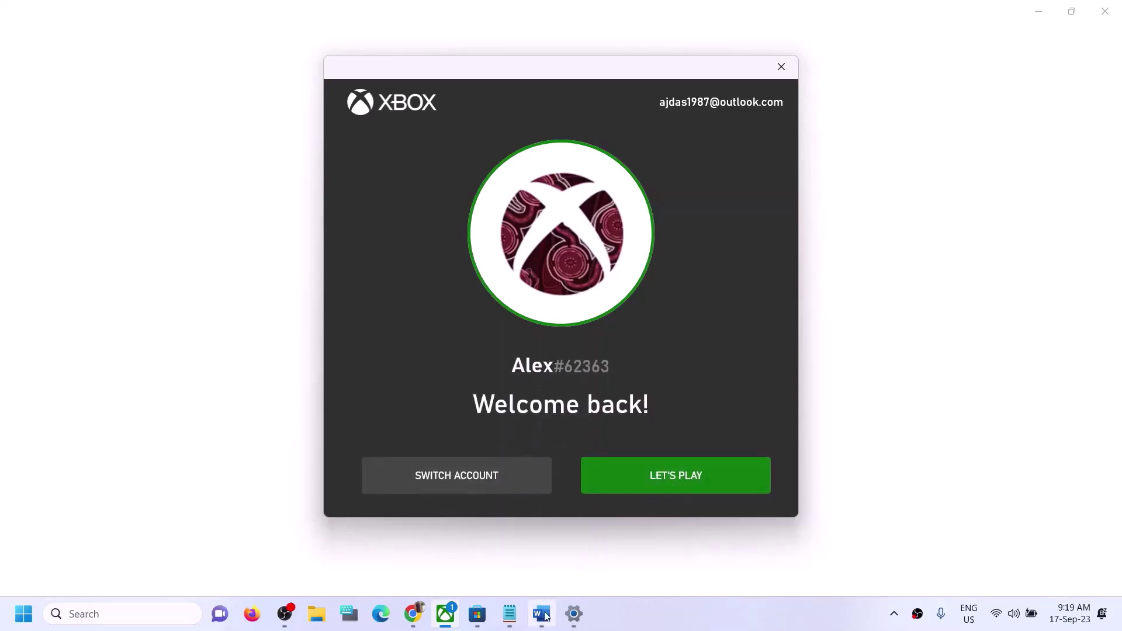
click(665, 485)
Correct "data" to "date" in Step 9 of the Word notes and highlight "and region is correct on your computer"
click(541, 614)
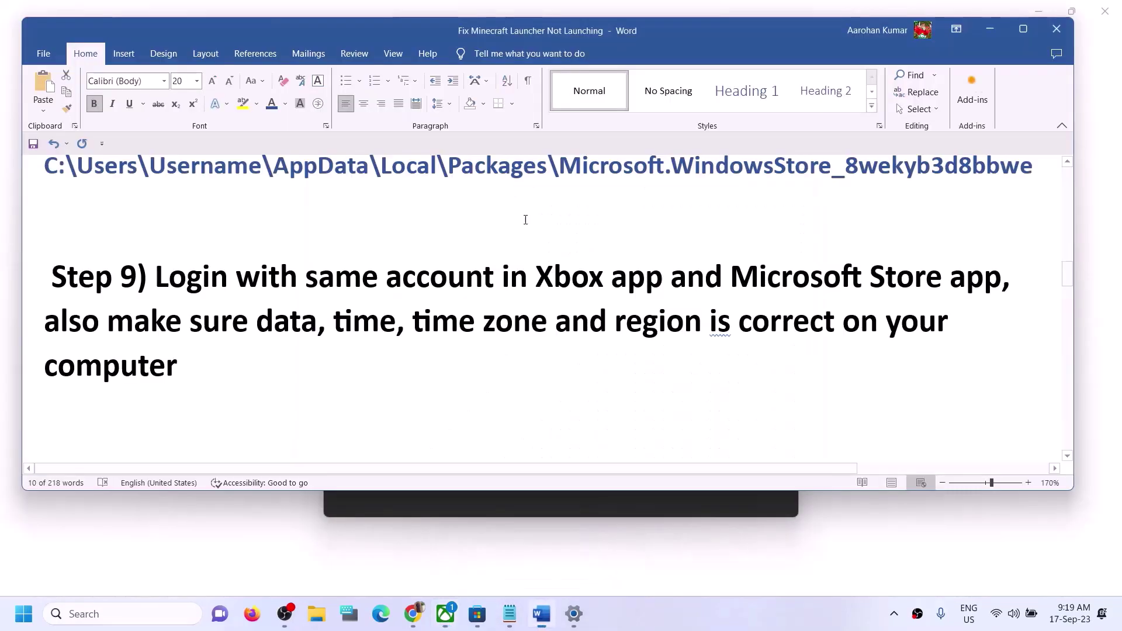
drag(162, 327, 310, 320)
key(Down)
text(e)
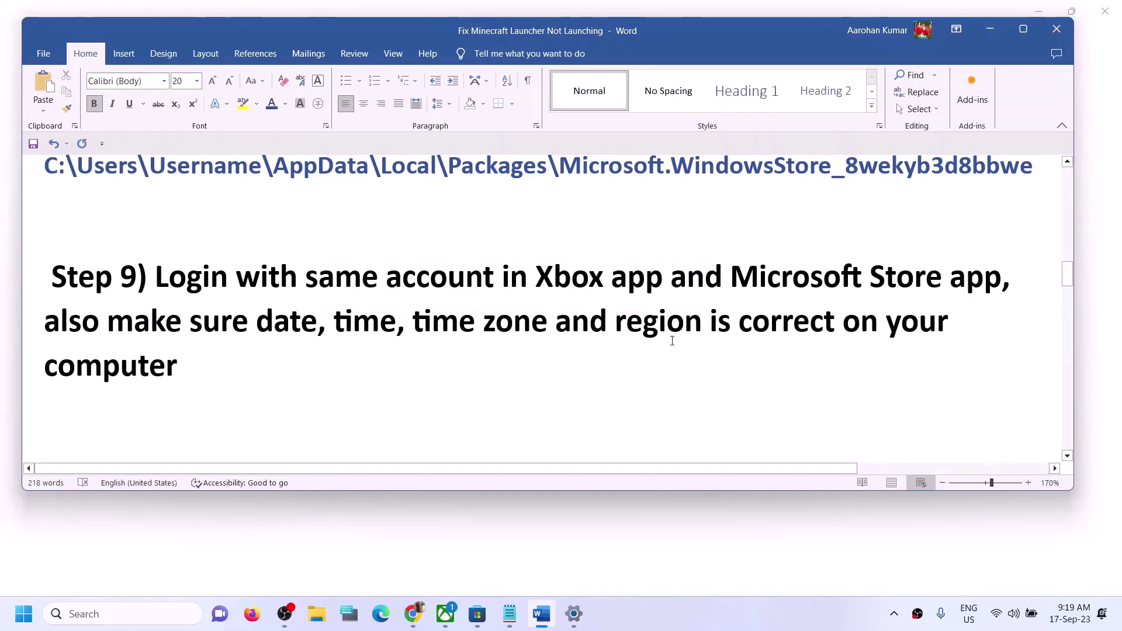
drag(555, 323, 187, 367)
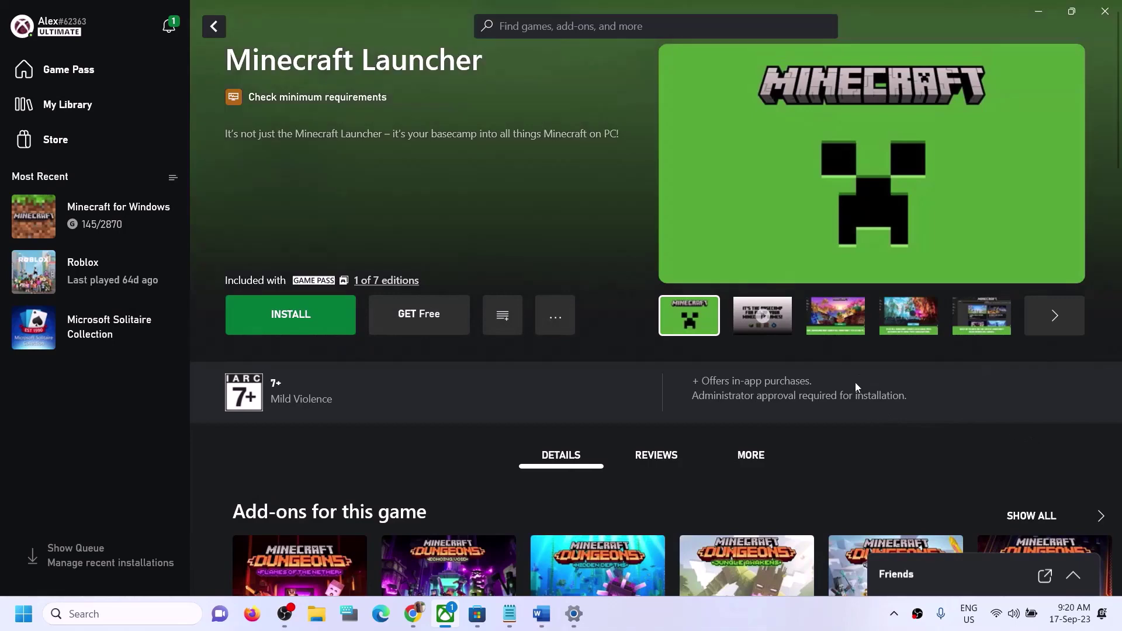
click(355, 297)
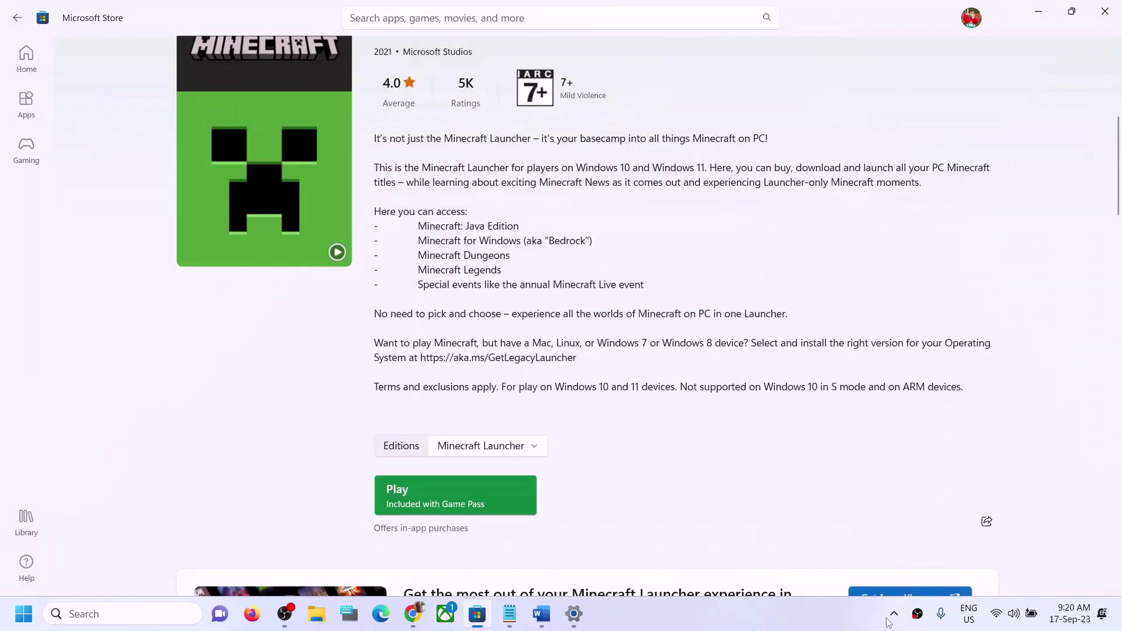
click(894, 610)
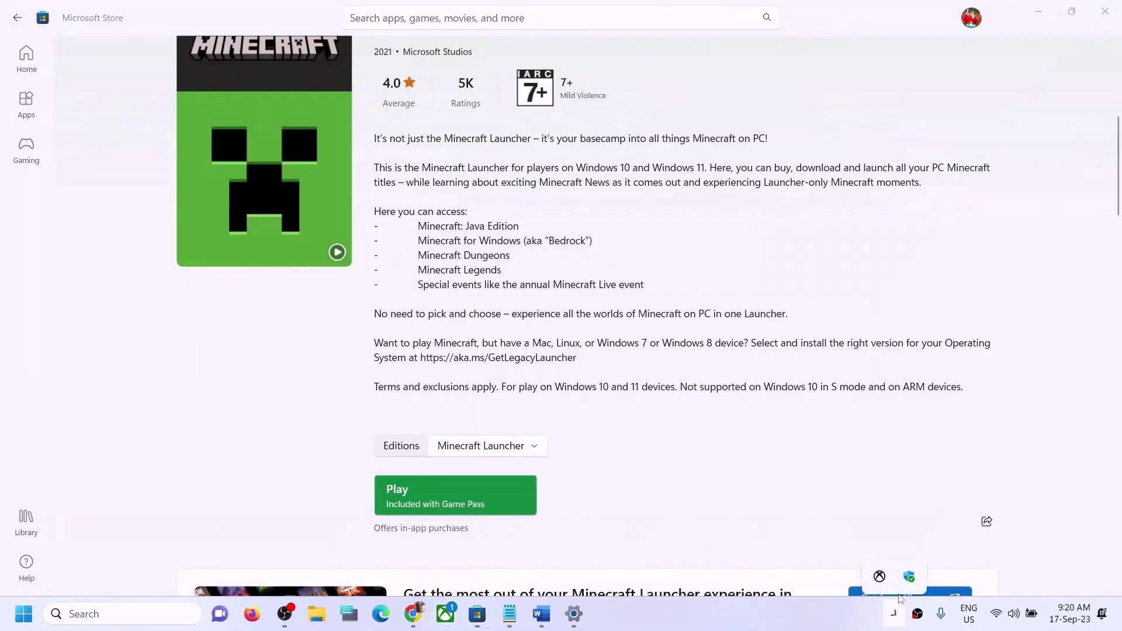
click(879, 579)
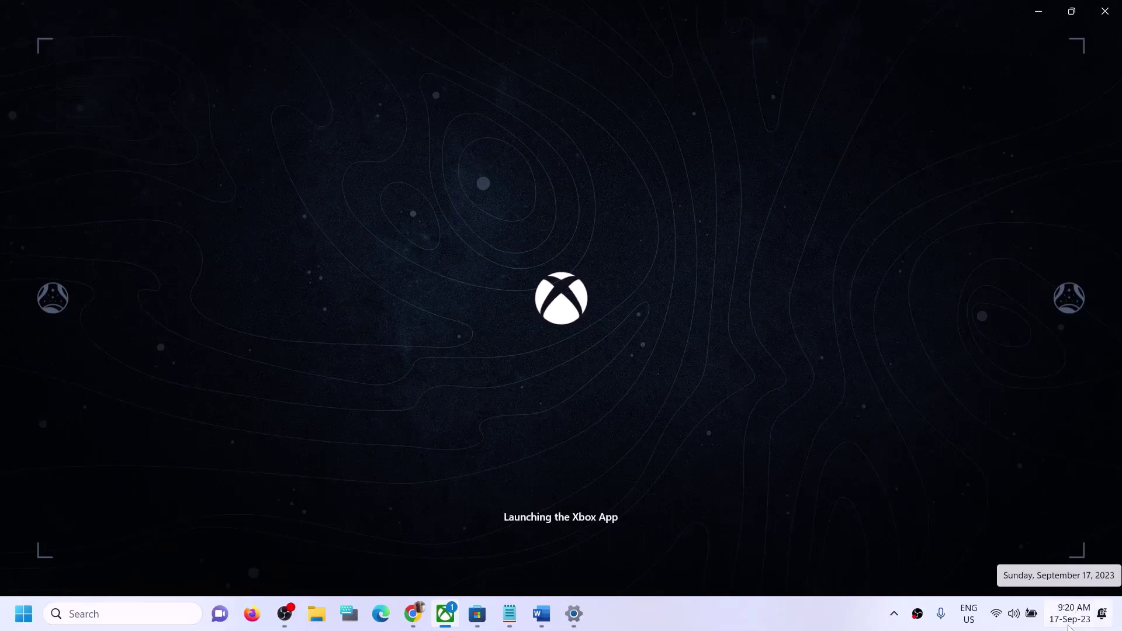
Open the Windows Date & time settings and synchronize the clock with the time server
right_click(1068, 625)
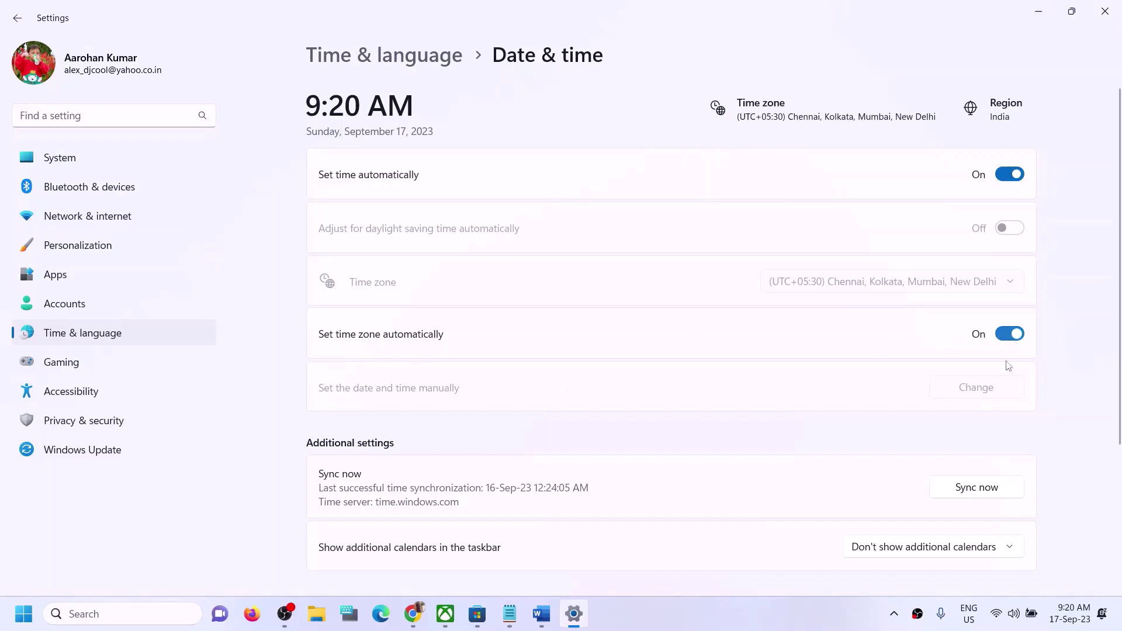
scroll(1017, 350, down, 3)
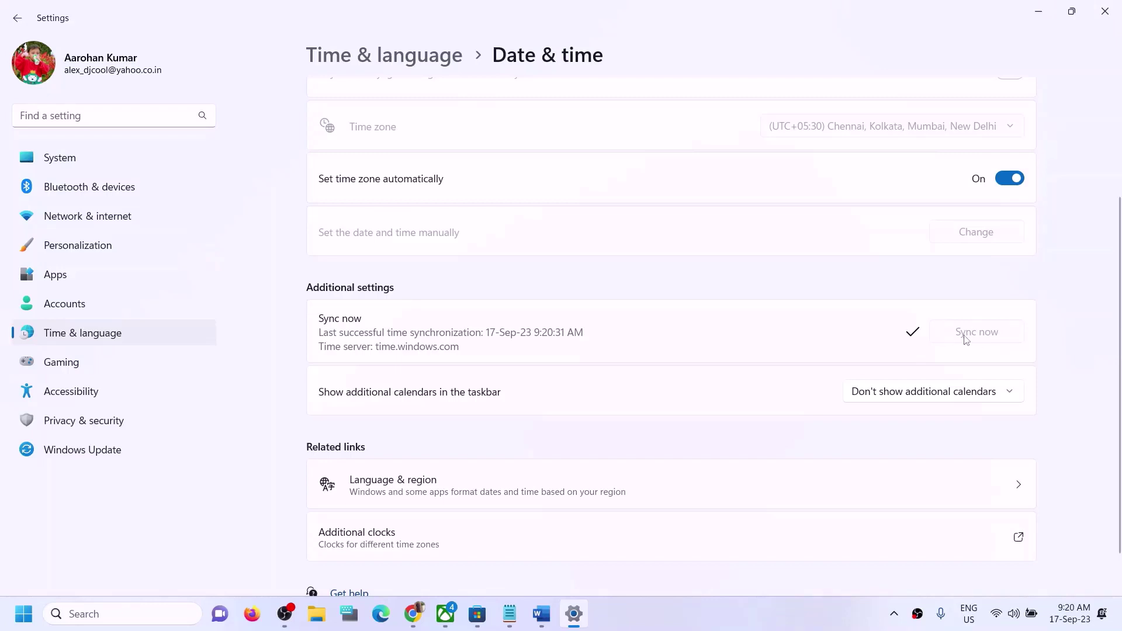
Check the Country or region choice in the Language & region settings without changing it, and close Settings
click(151, 331)
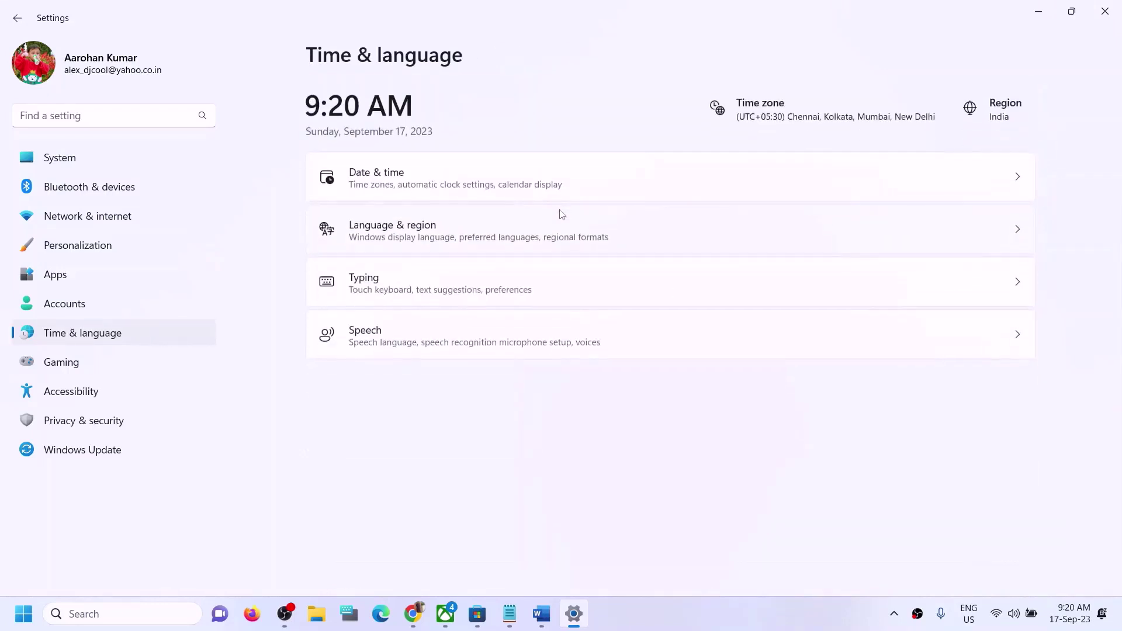
click(445, 235)
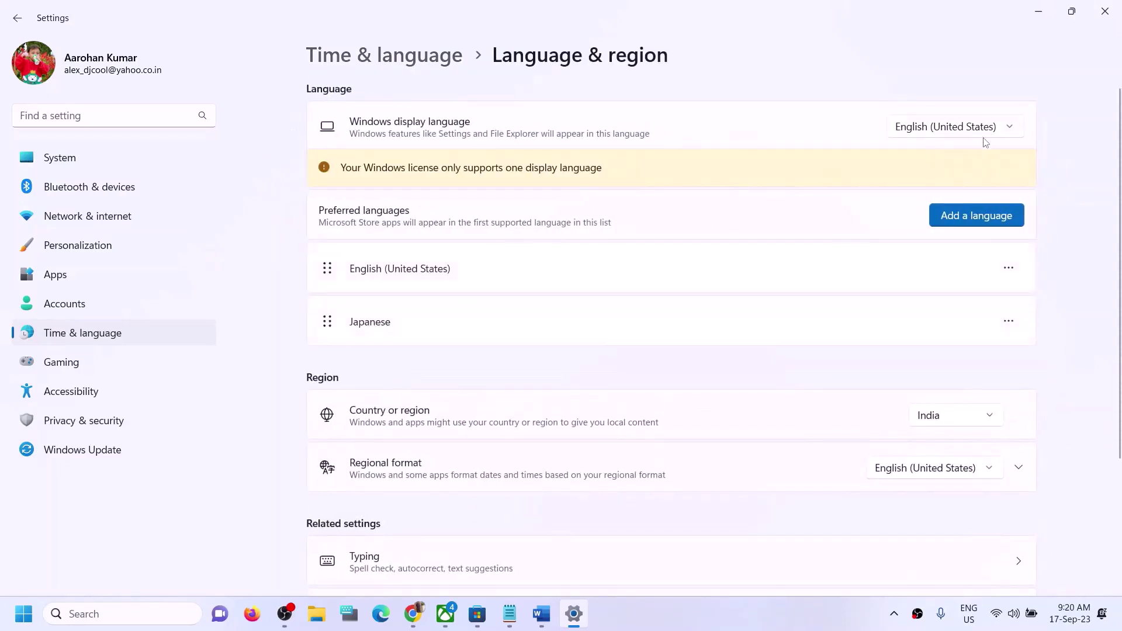
click(950, 420)
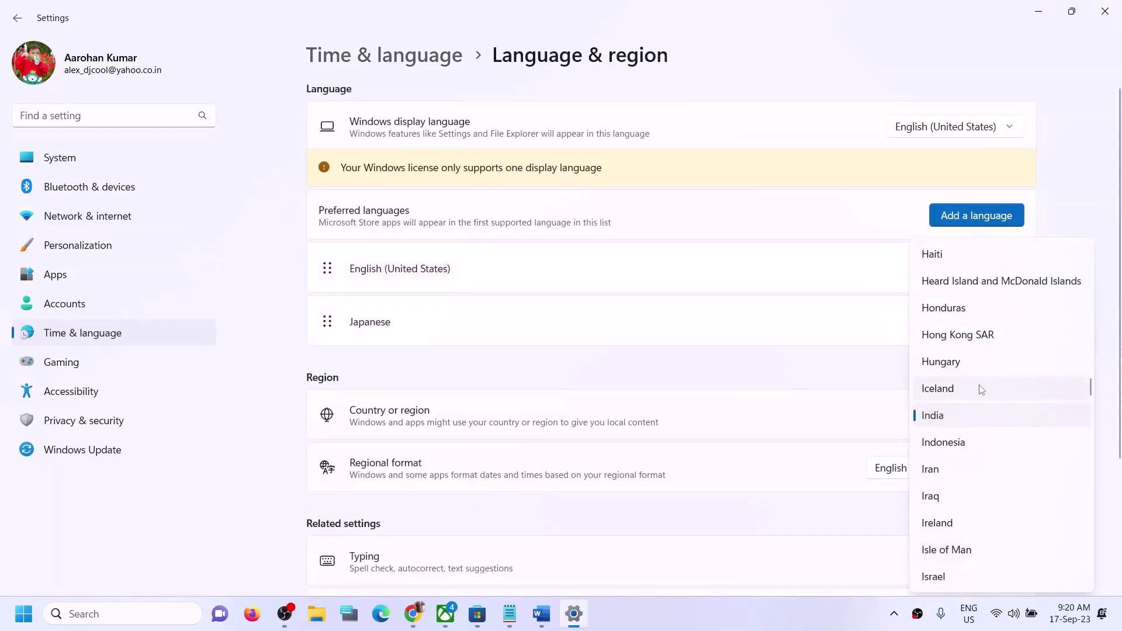
click(1108, 335)
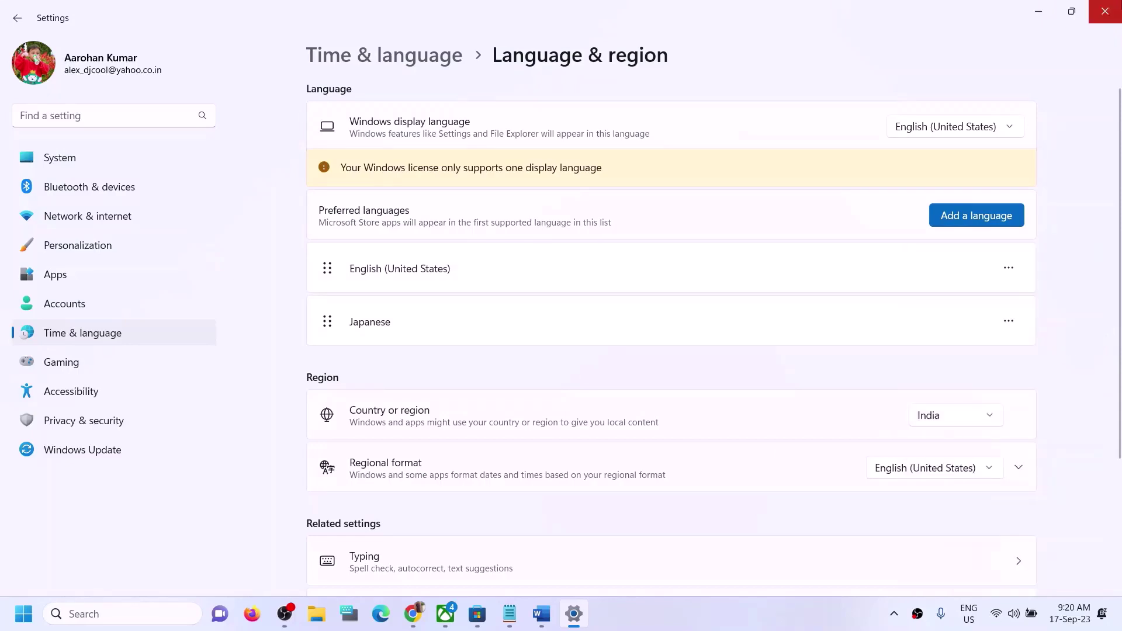
click(1104, 13)
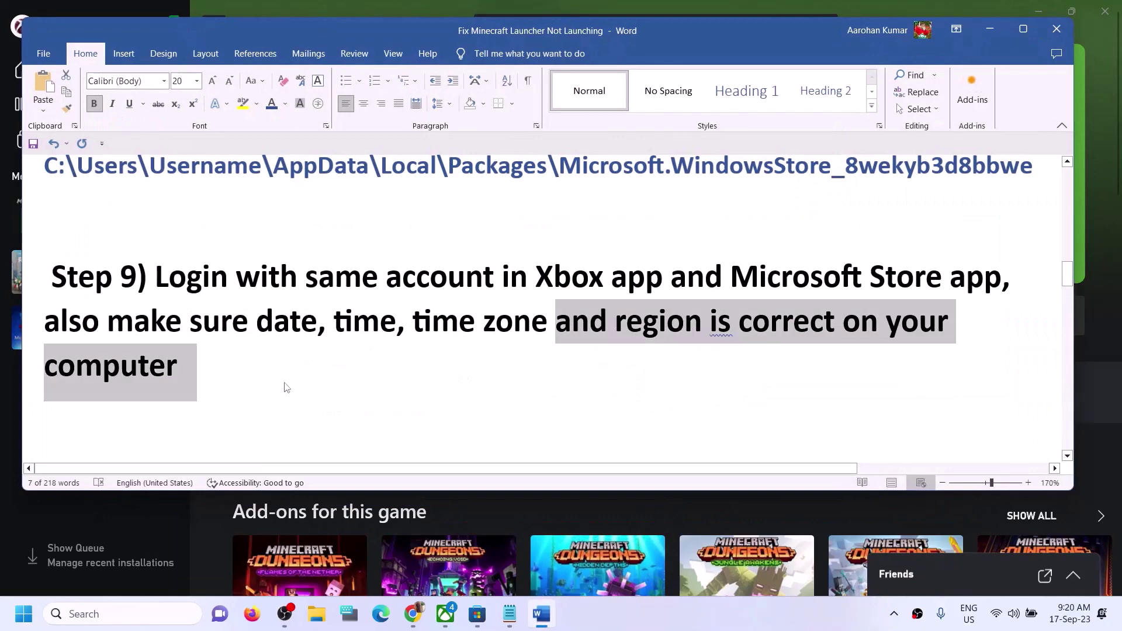
Highlight "Install all the Updates in Microsoft Store" in Step 10 of the Word notes and view the Microsoft Store library's Updates & downloads section
scroll(283, 388, down, 2)
drag(164, 363, 715, 363)
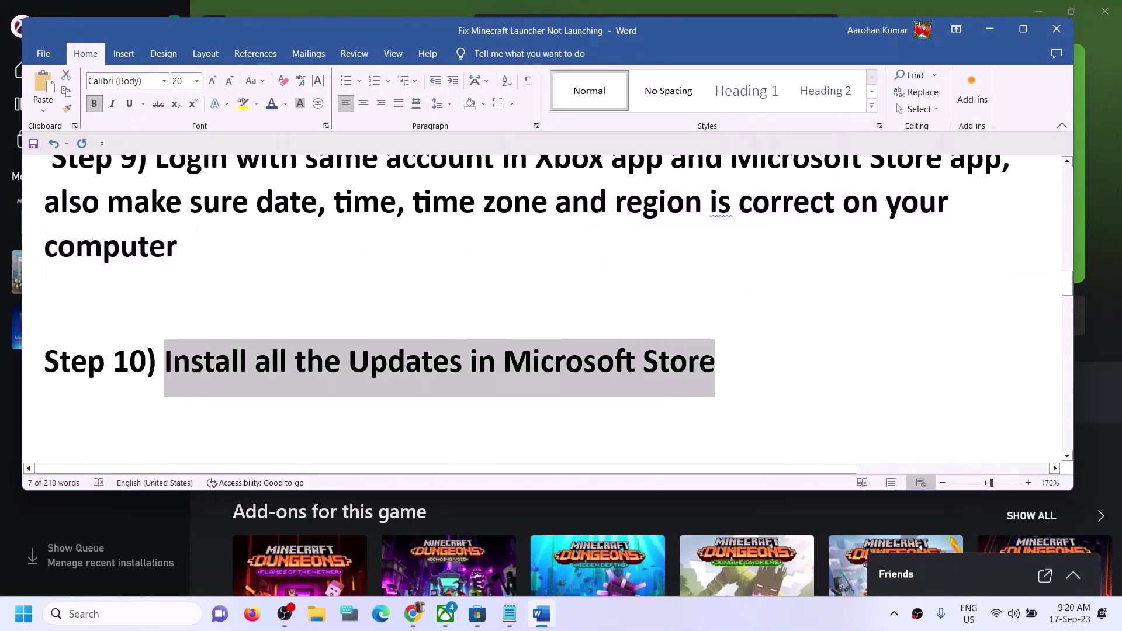
click(477, 623)
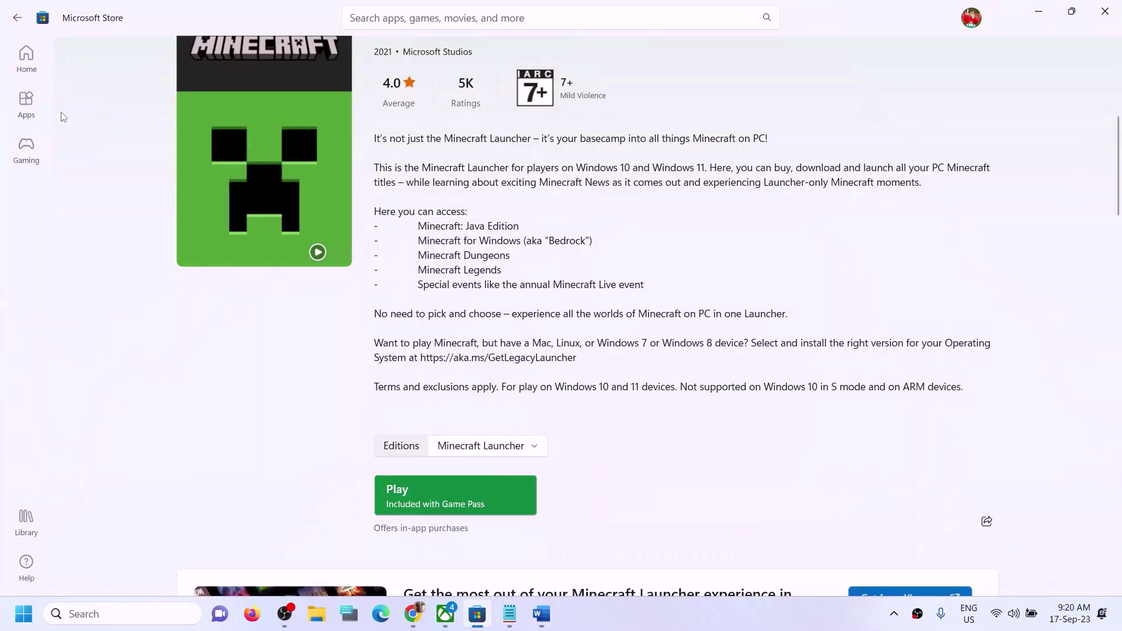
click(26, 527)
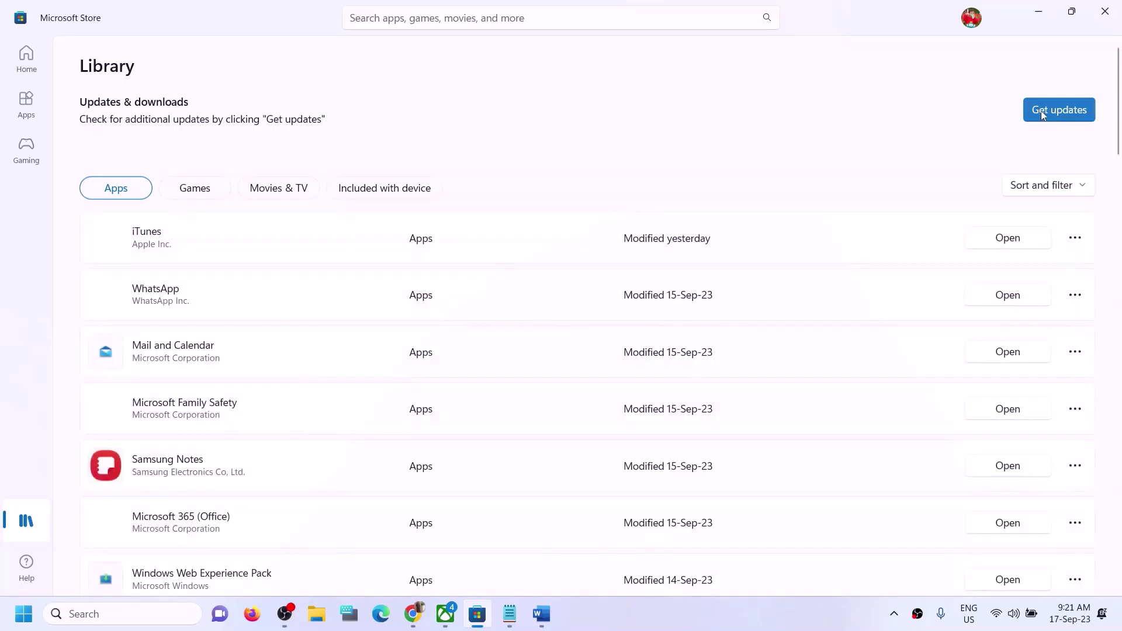
click(1039, 16)
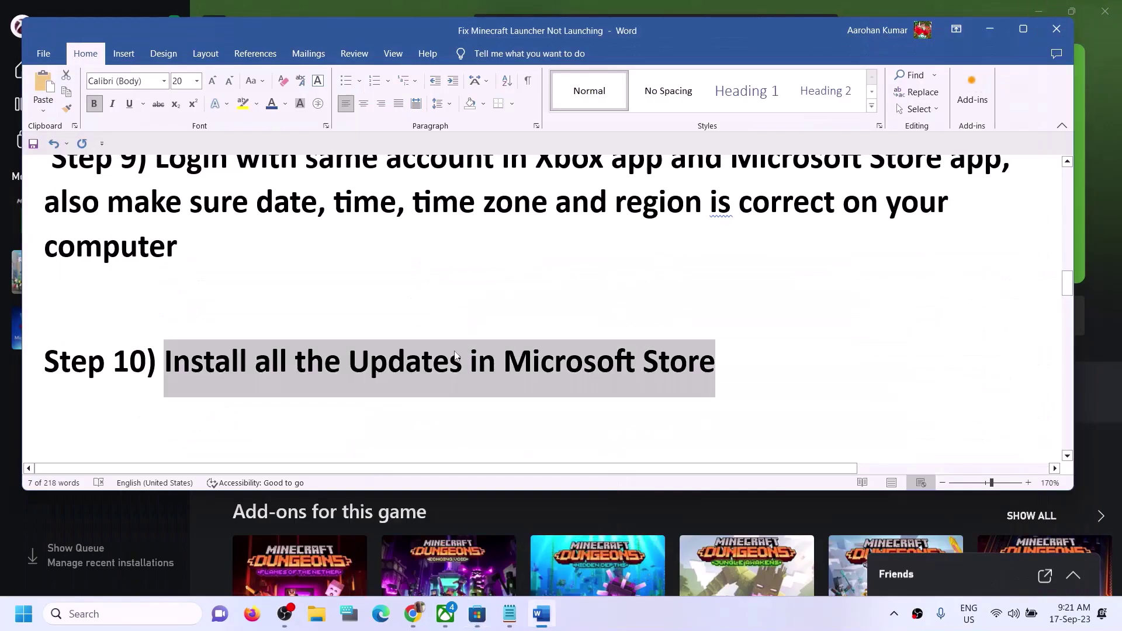
Highlight "Update Windows" in Step 11 of the notes and check for updates in the Windows Update settings
scroll(437, 368, down, 2)
drag(172, 359, 403, 361)
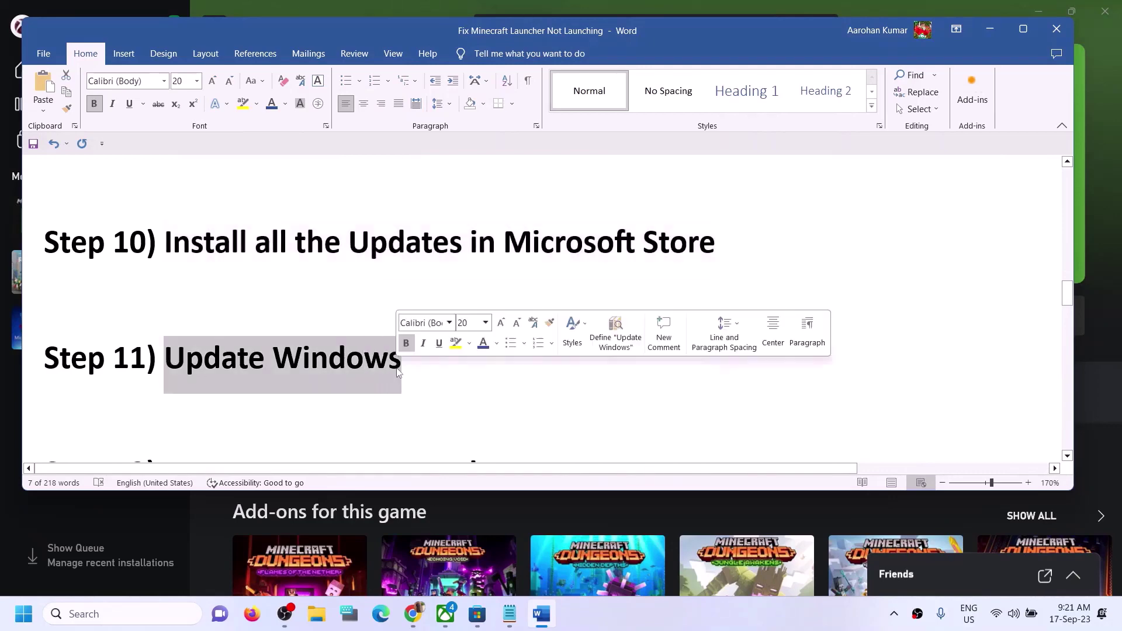
key(super+i)
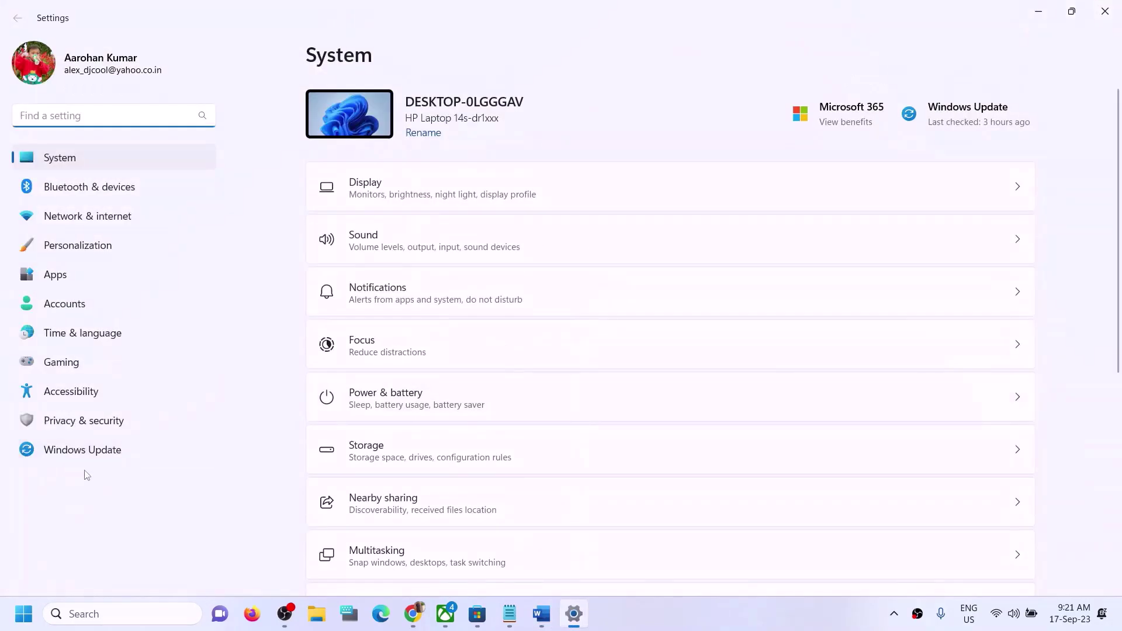
click(63, 457)
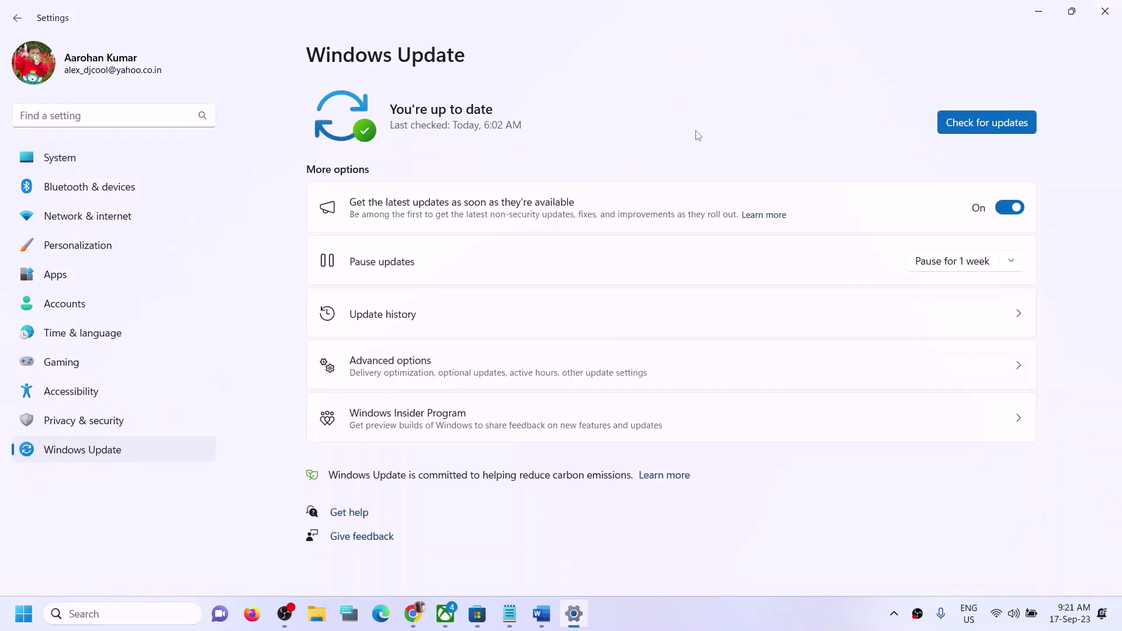
click(995, 122)
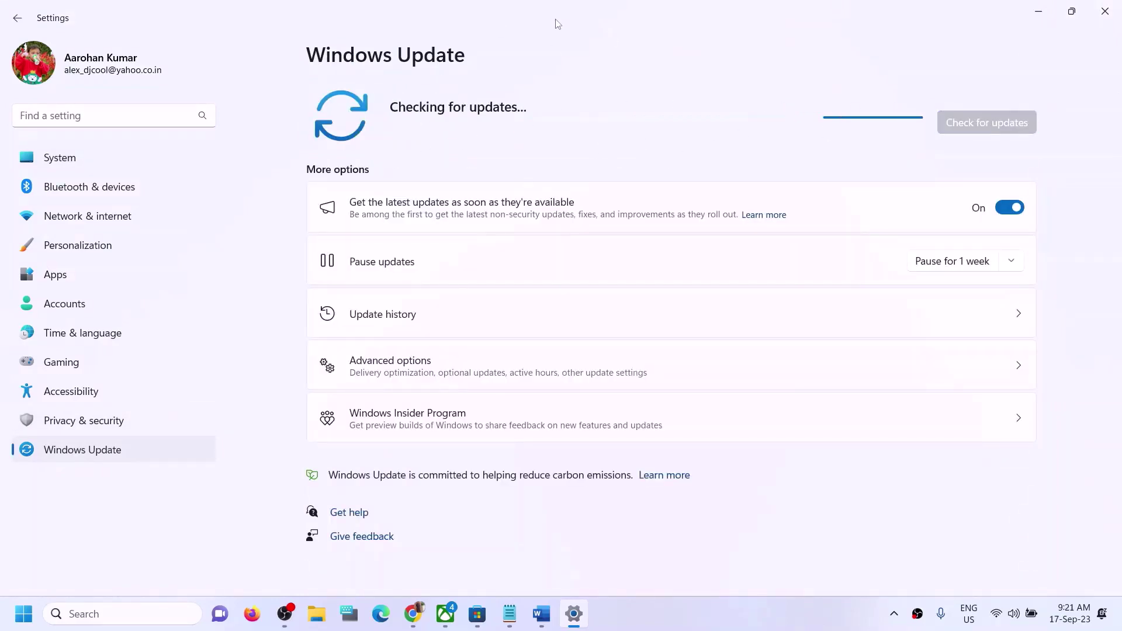
click(1040, 13)
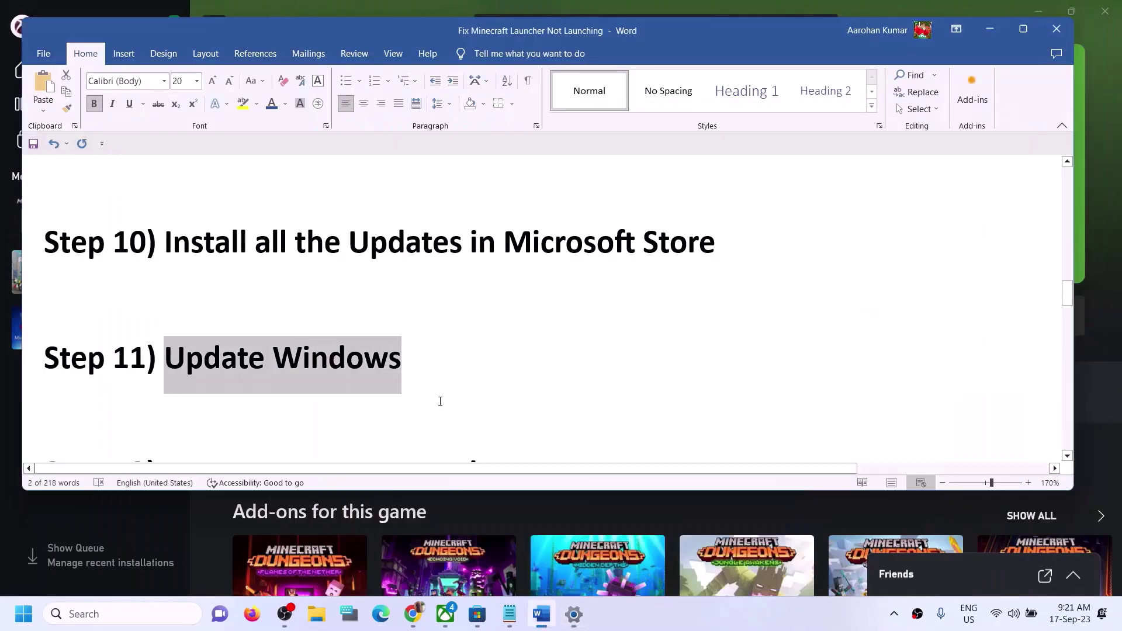
Copy "wsreset" from Step 12 of the notes and run it as a command from Windows search
scroll(438, 398, down, 2)
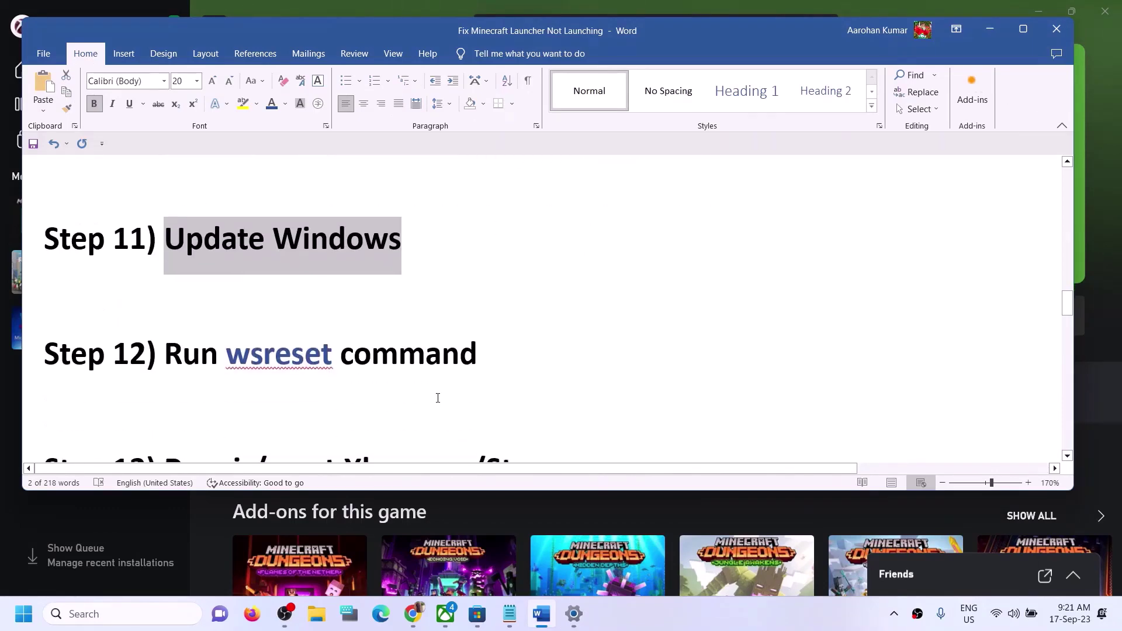
double_click(325, 358)
key(ctrl+c)
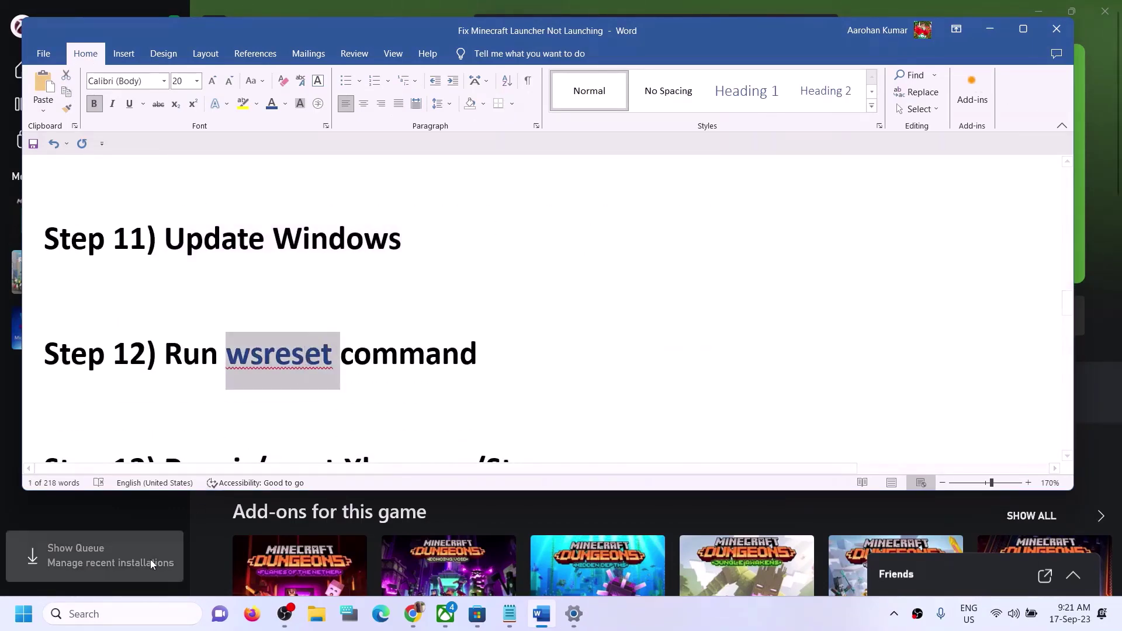
click(126, 613)
key(ctrl+v)
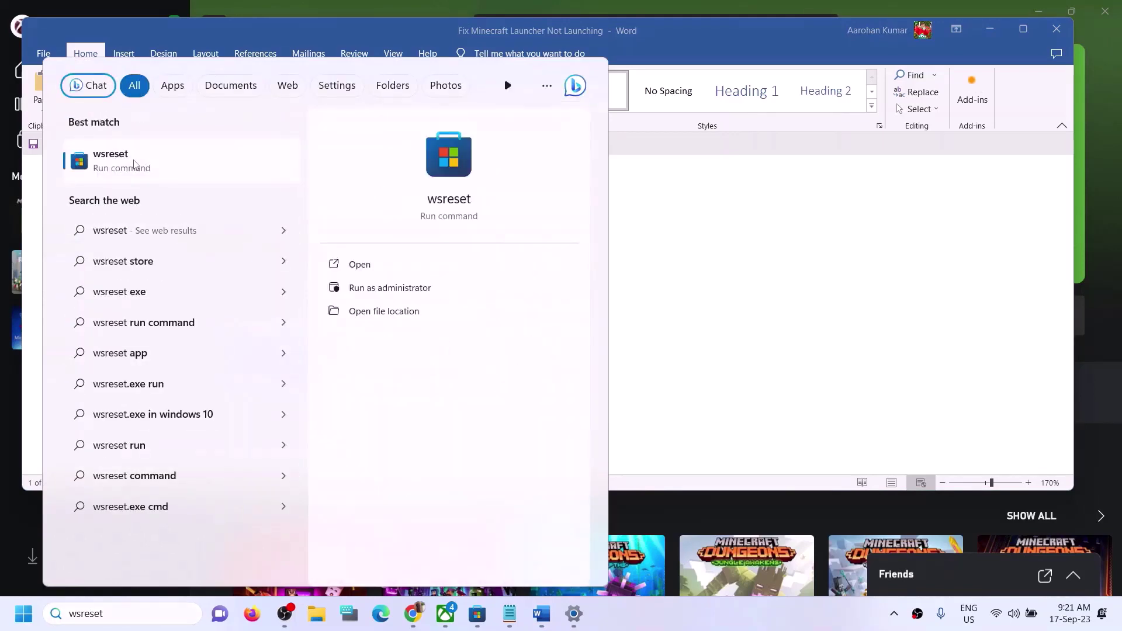
click(820, 271)
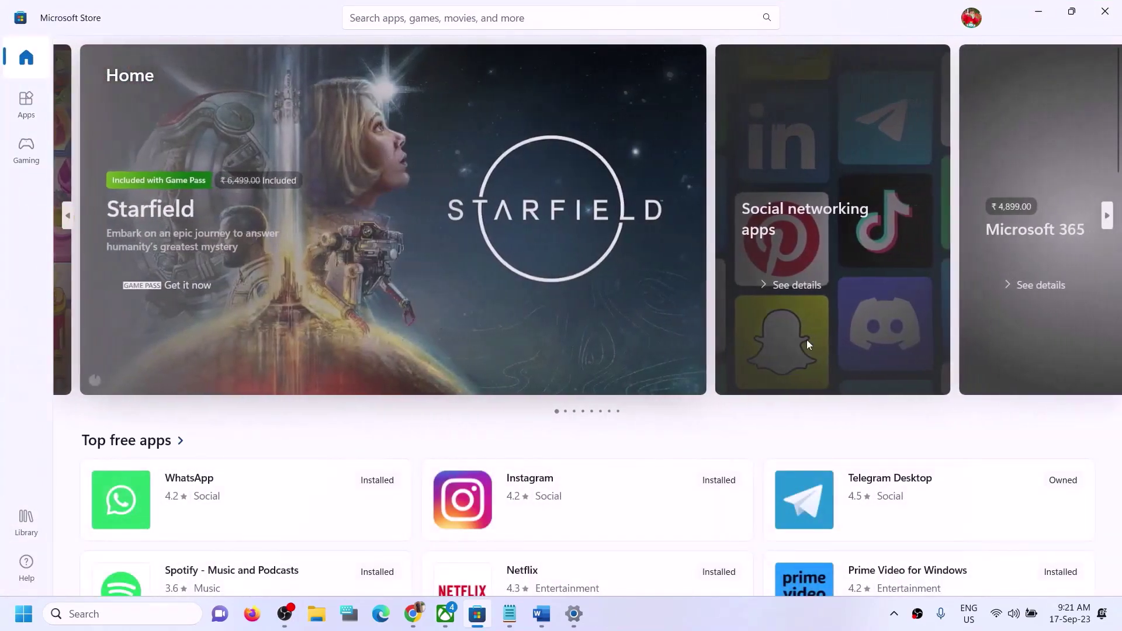
Highlight "Repair/reset Xbox app/Store" in Step 13 of the Word notes and open the app settings for Microsoft Store from Windows search
click(543, 620)
scroll(450, 316, down, 2)
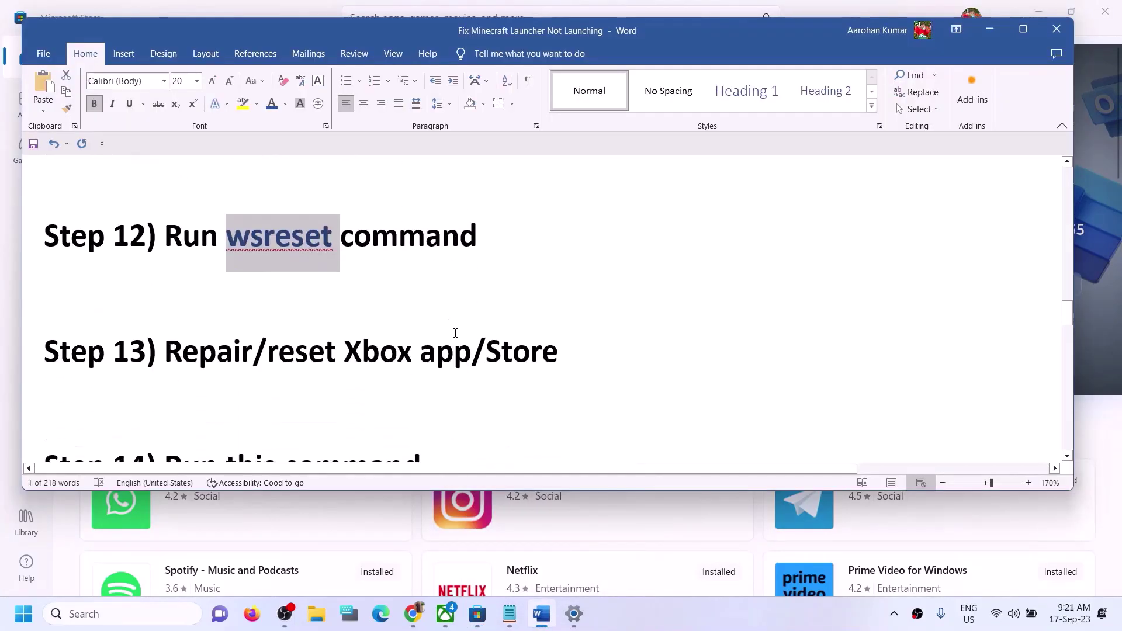
drag(165, 351, 581, 358)
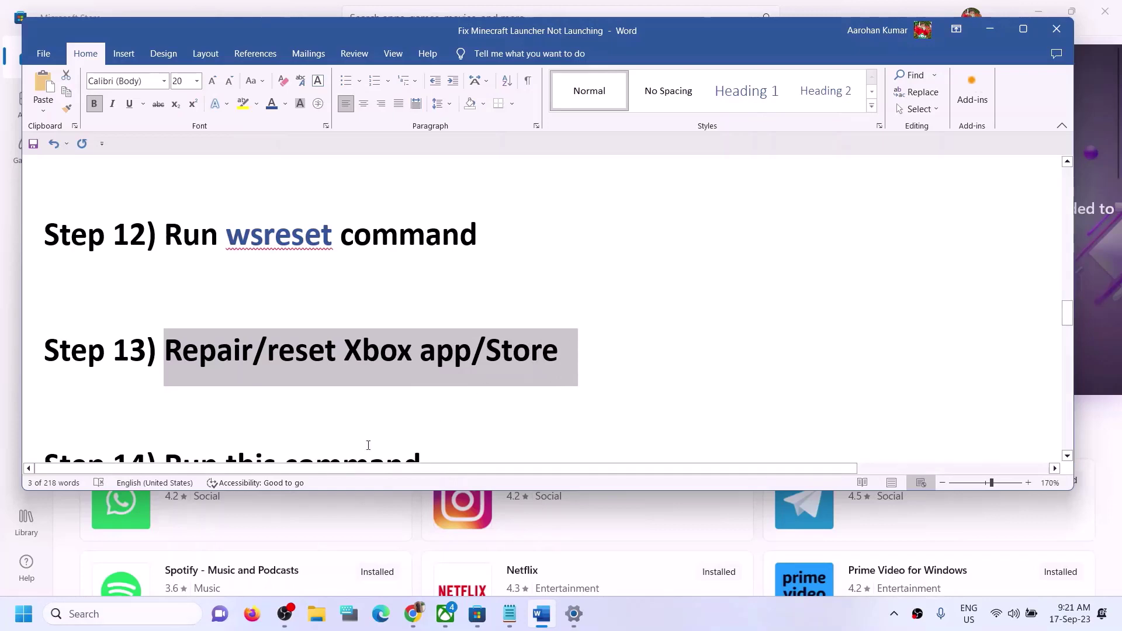
click(133, 620)
text(store)
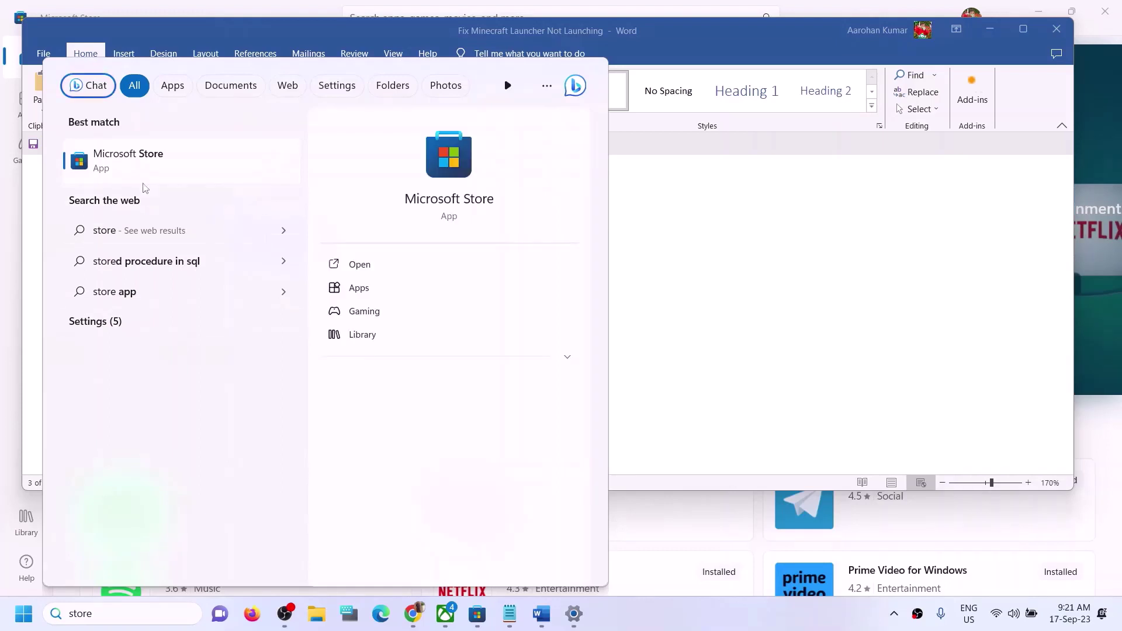
right_click(142, 169)
click(192, 239)
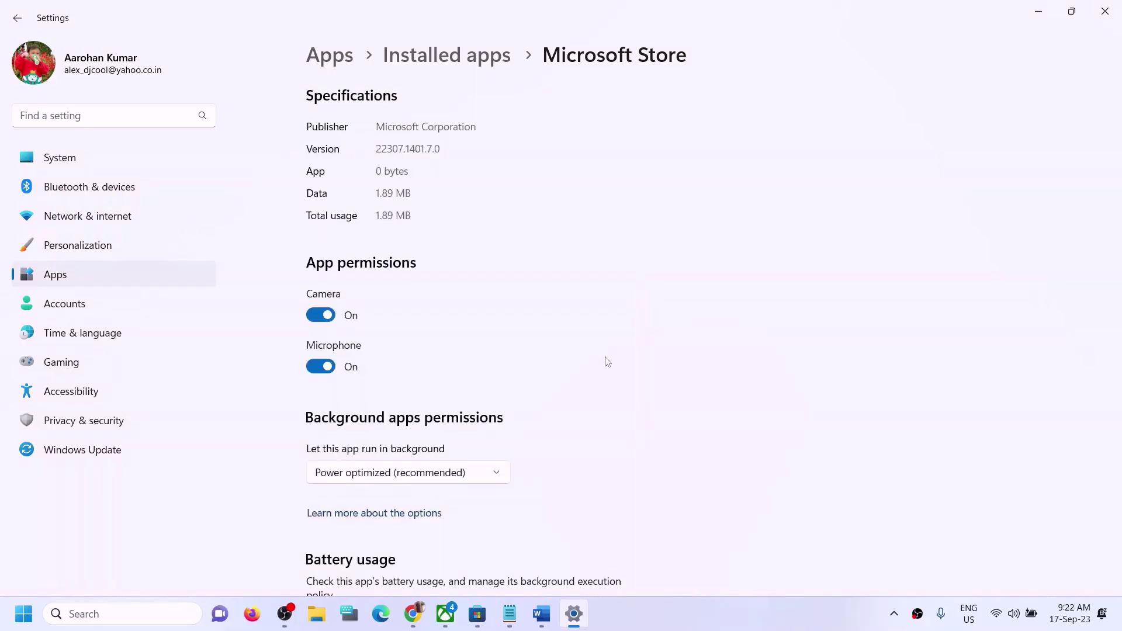
Repair the Microsoft Store app and reset it, confirming the deletion of its data
scroll(596, 439, down, 12)
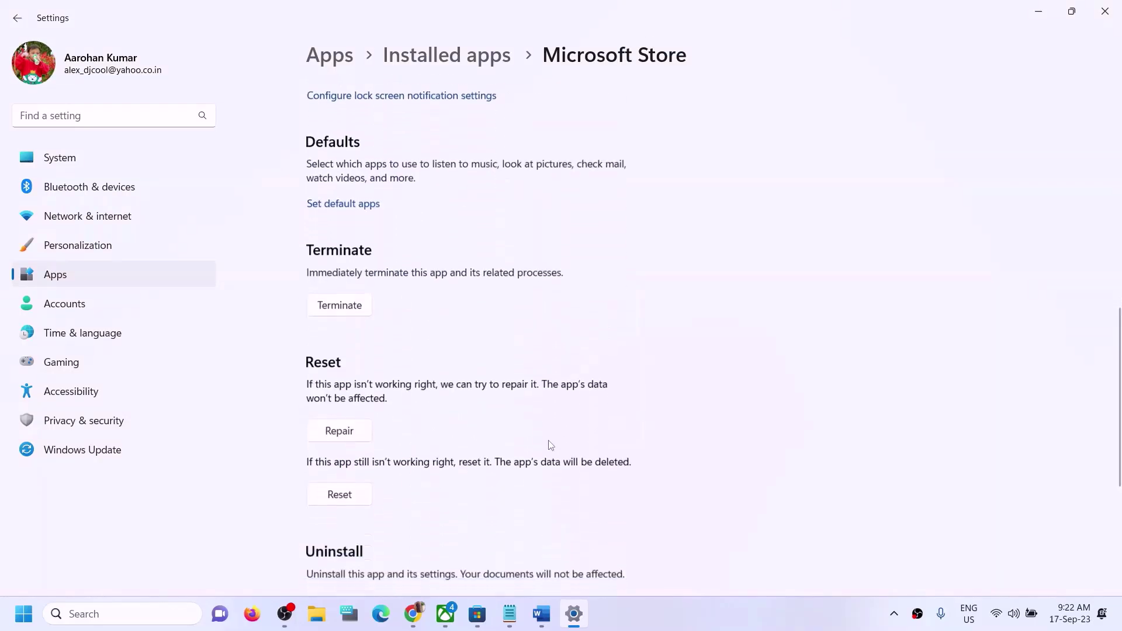
click(340, 353)
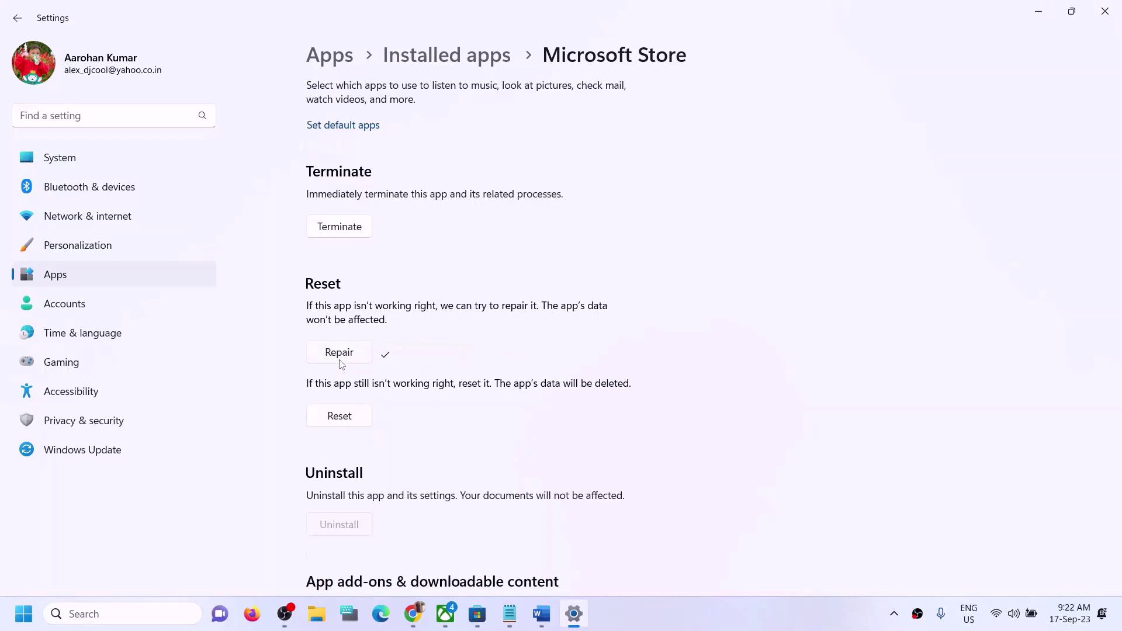
click(338, 422)
click(422, 373)
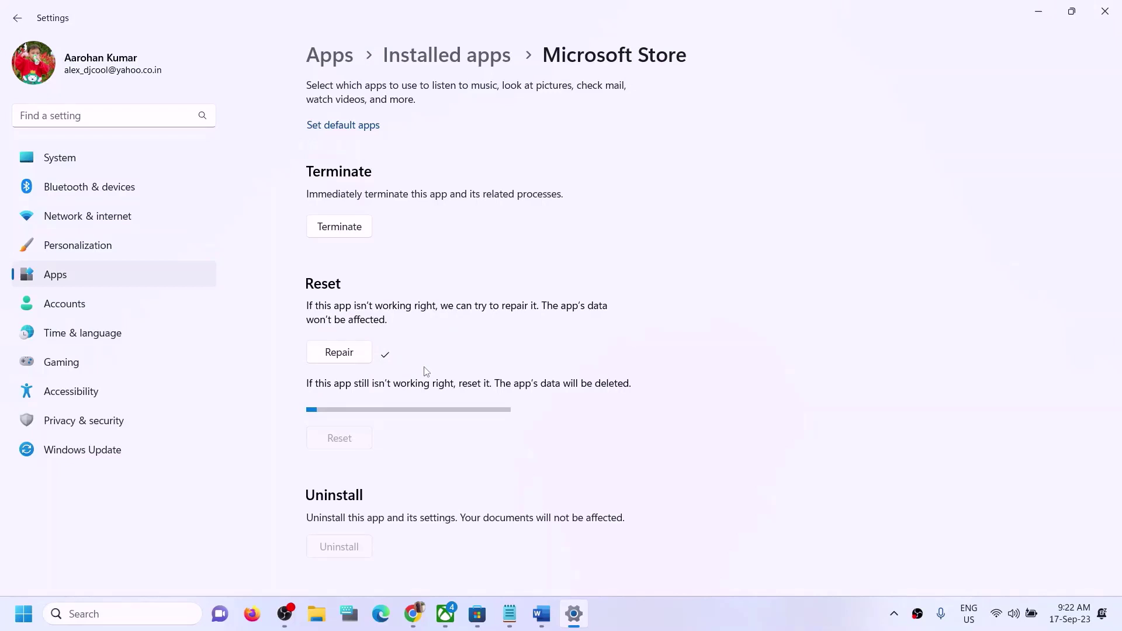
Search Windows for "xbox" and open the app settings for the Xbox app
click(117, 610)
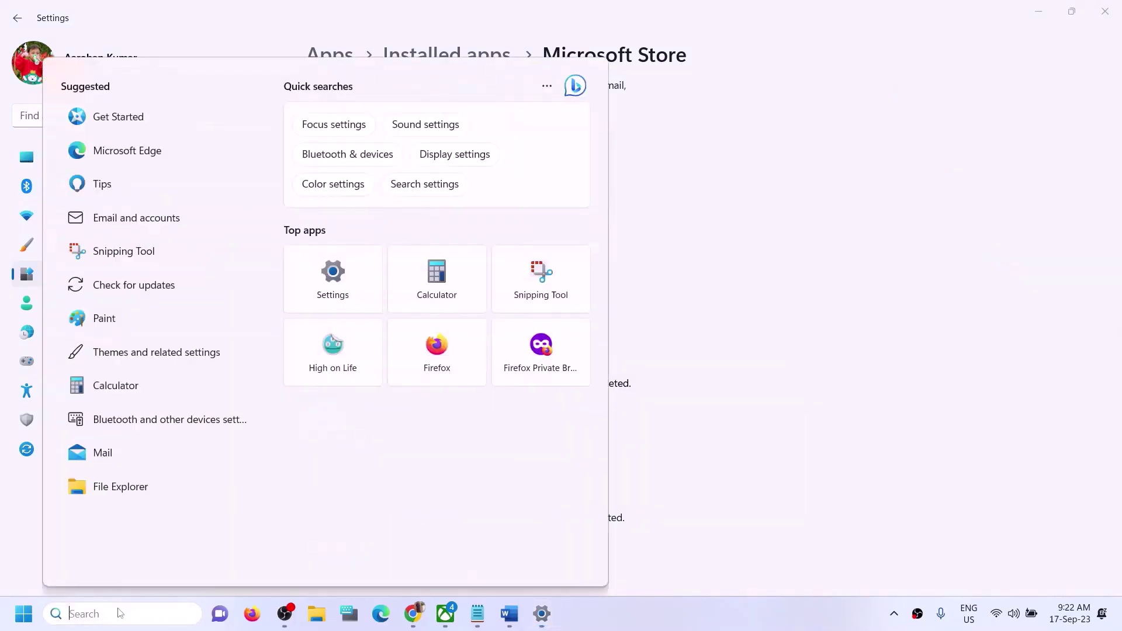
click(891, 294)
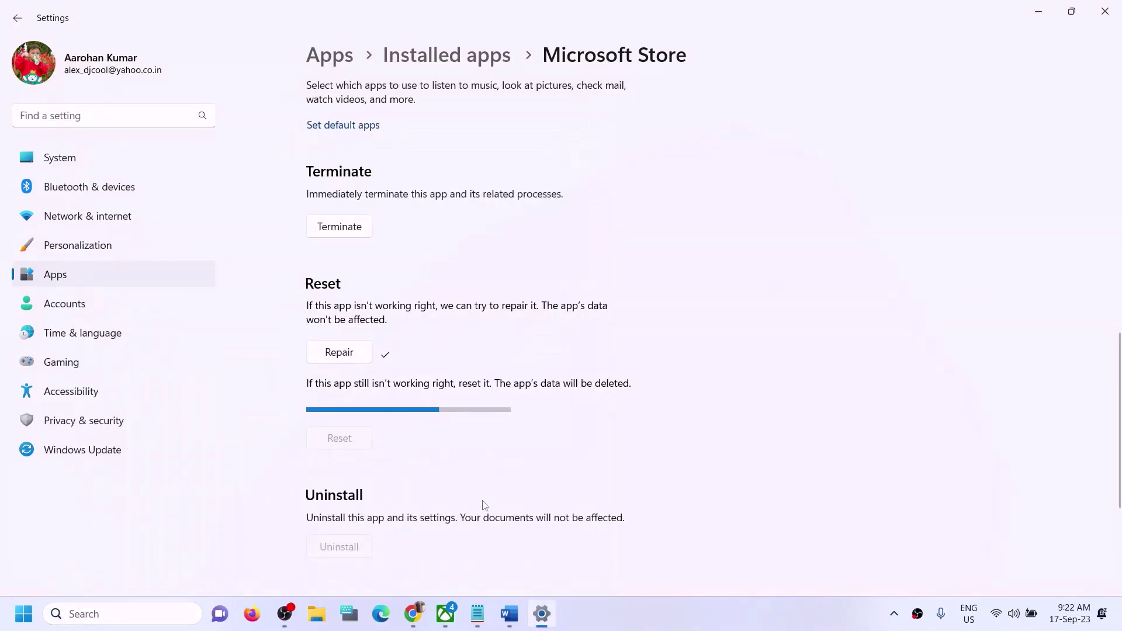
click(95, 616)
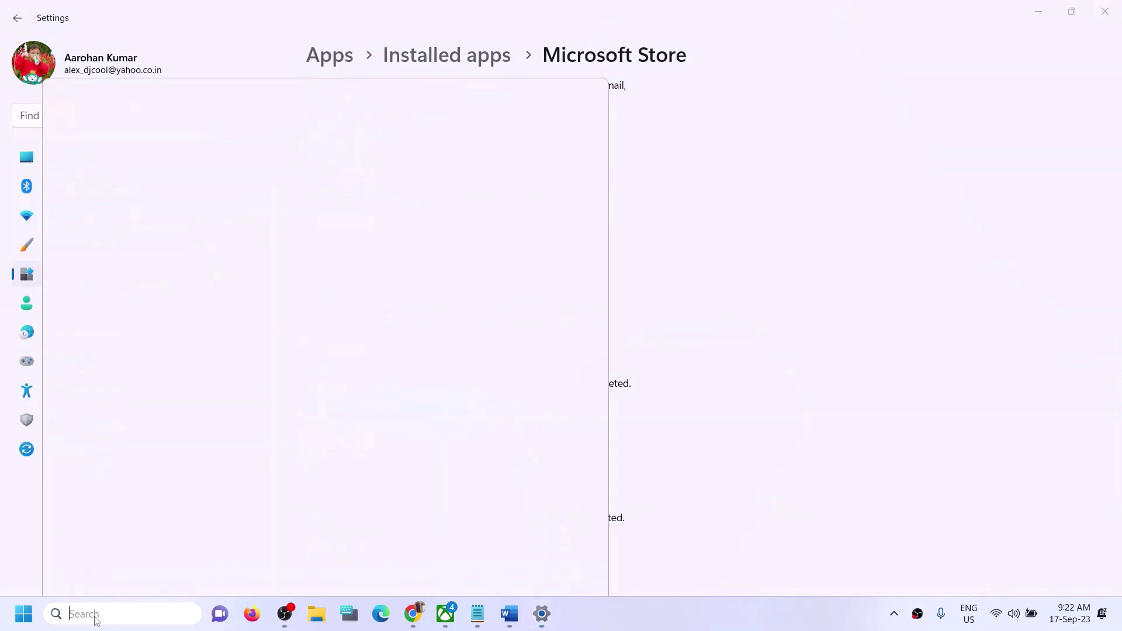
text(xbox)
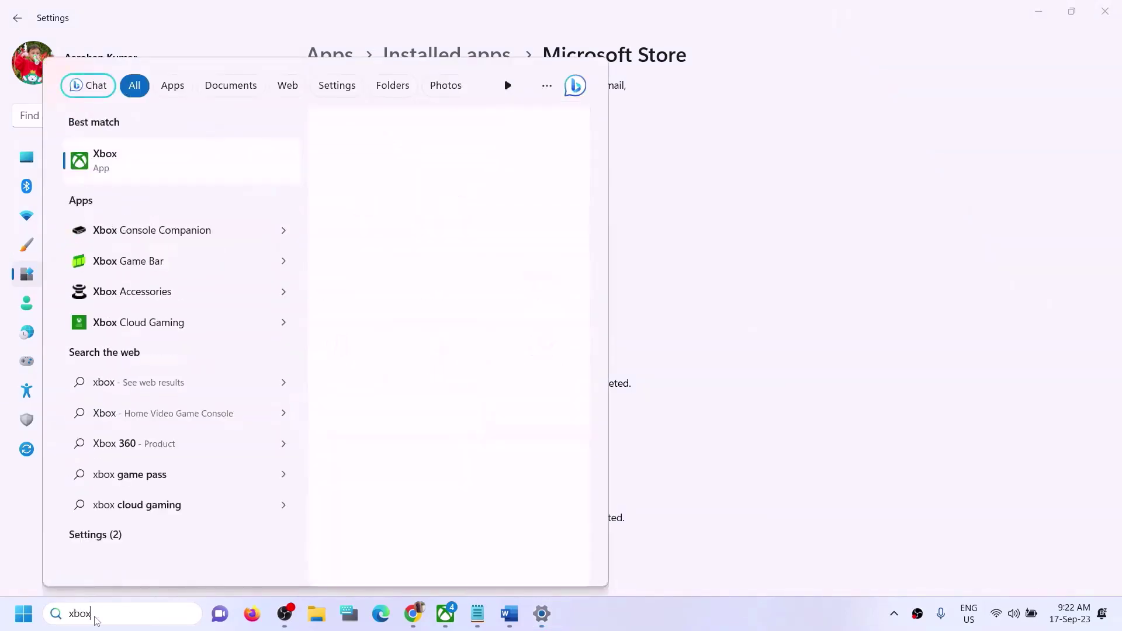
right_click(147, 166)
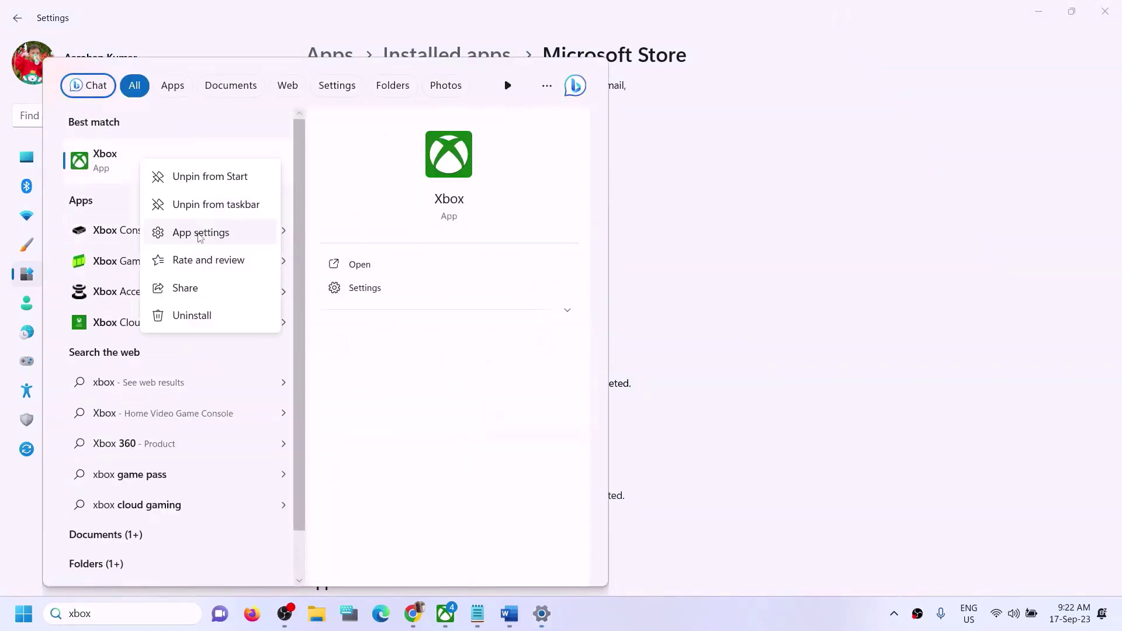
click(377, 245)
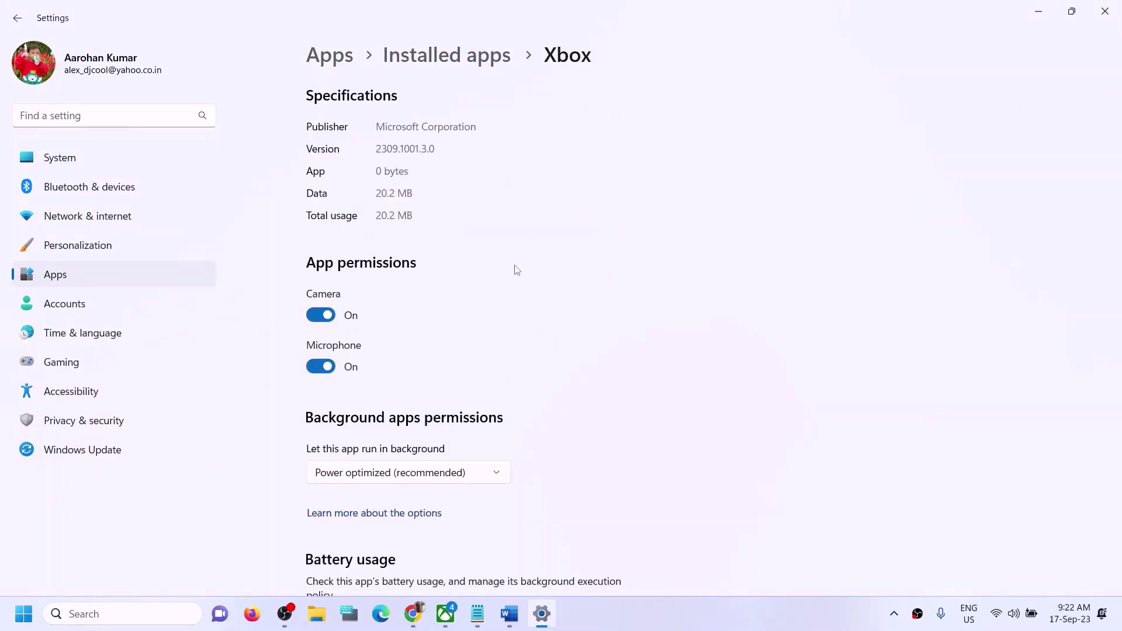
Repair the Xbox app and reset it, confirming the deletion of its data
scroll(426, 420, down, 10)
click(335, 415)
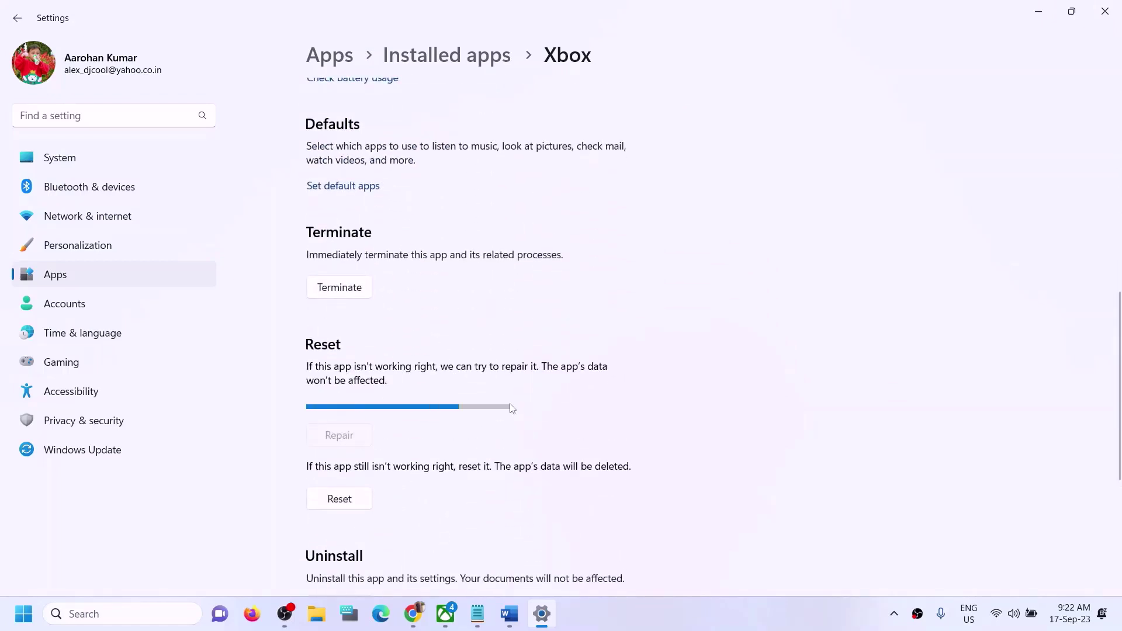
click(353, 480)
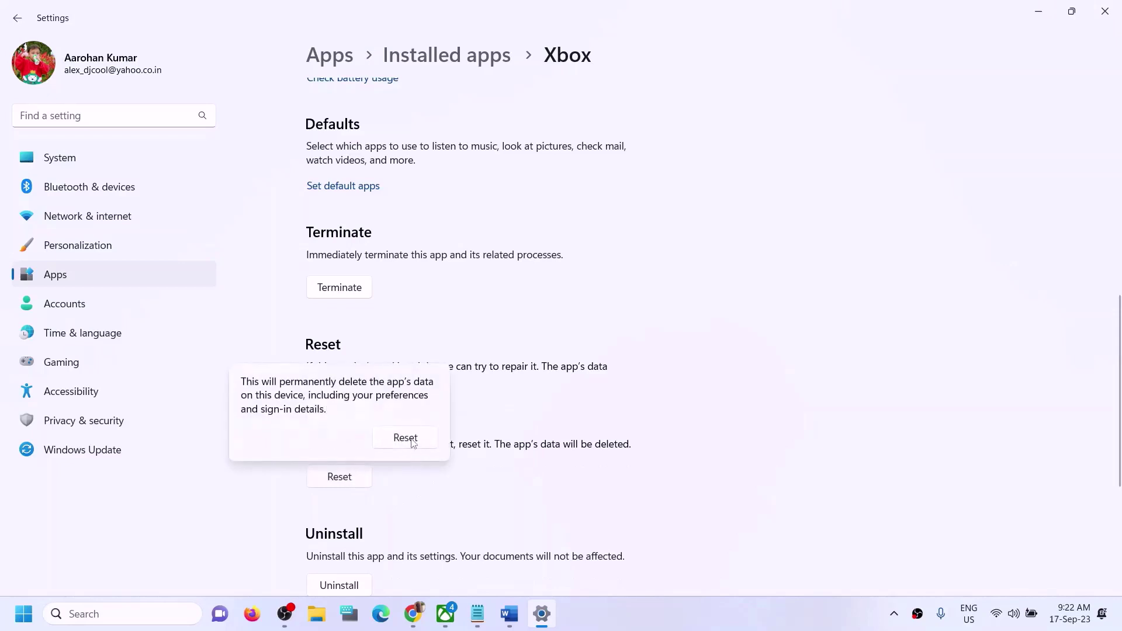
click(411, 442)
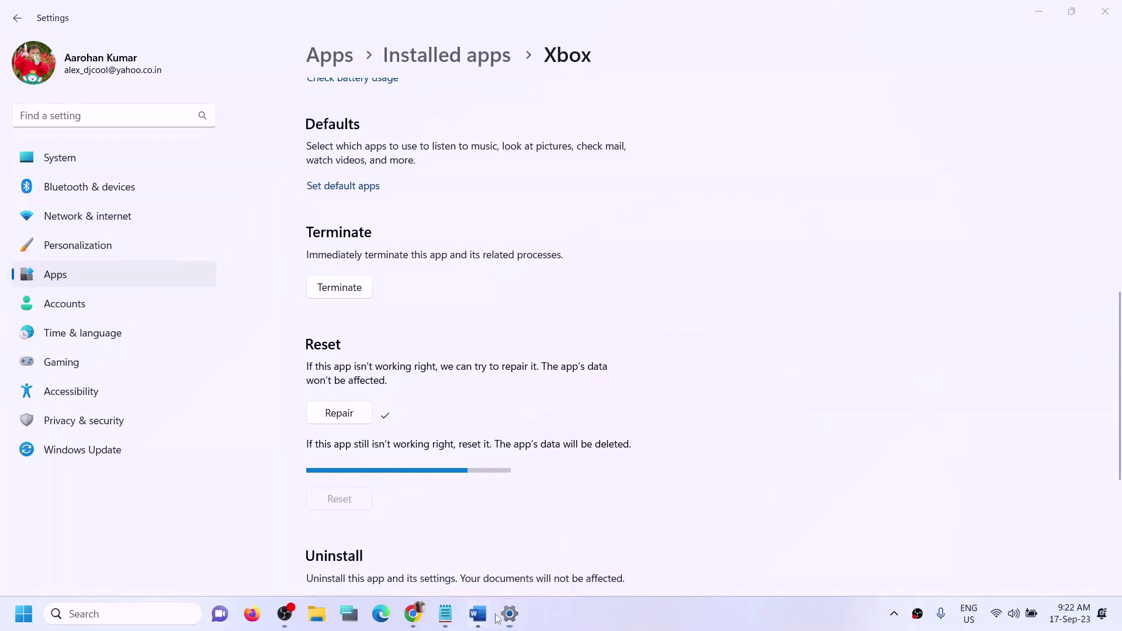
Return to the Word notes and copy the full Get-AppxPackage -AllUsers command given under Step 14
click(476, 615)
drag(166, 331, 561, 331)
scroll(467, 366, down, 3)
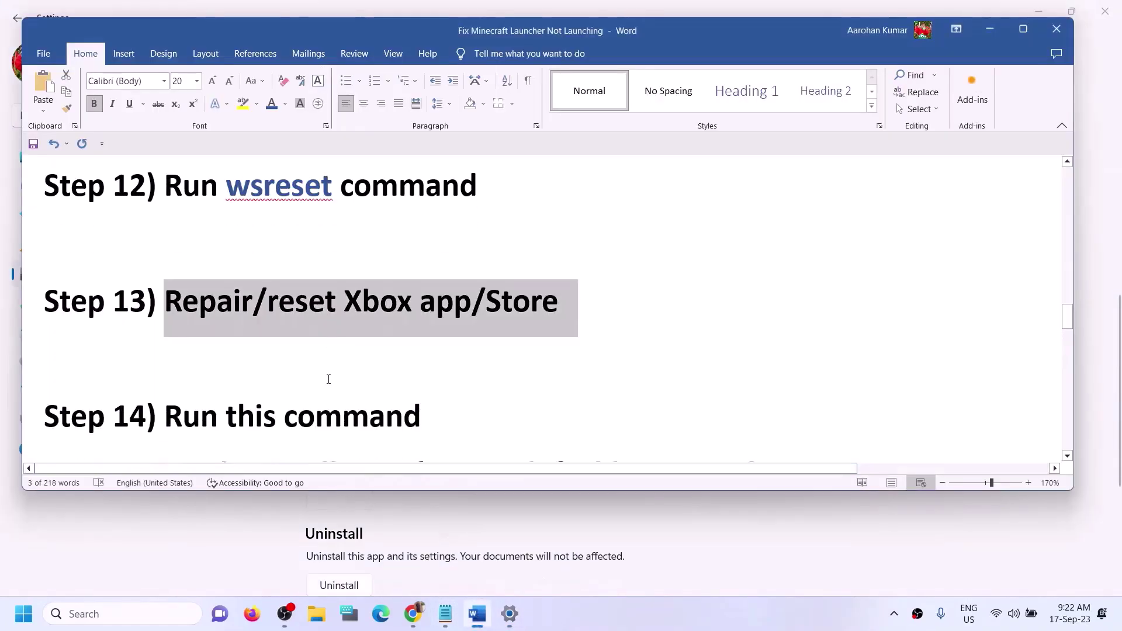
scroll(467, 365, down, 2)
scroll(679, 319, up, 1)
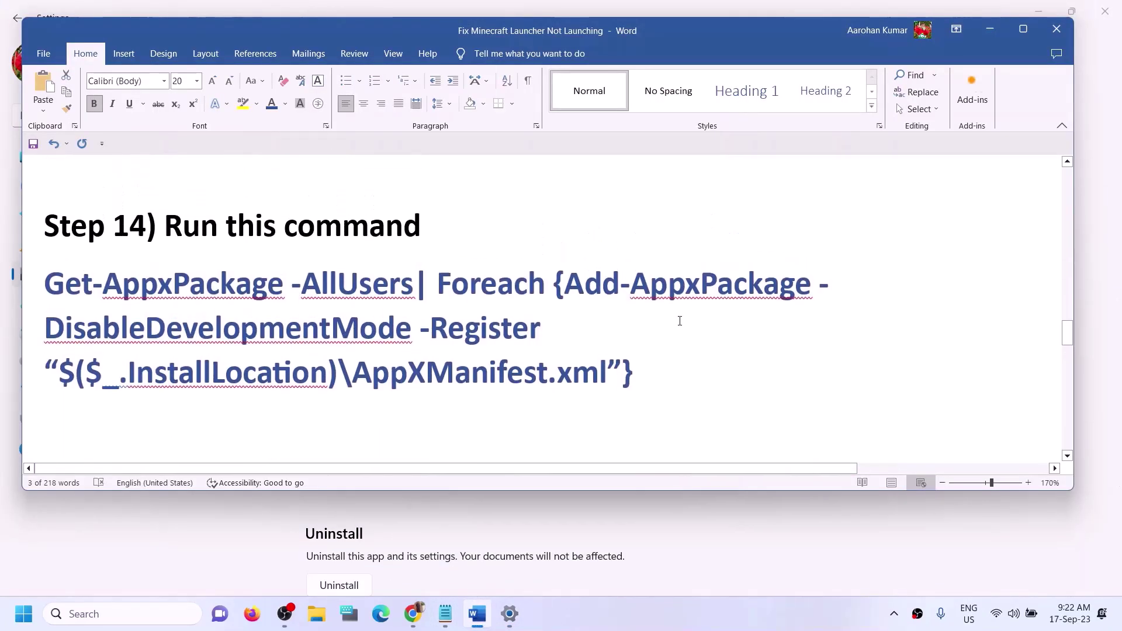
drag(643, 378, 85, 293)
right_click(85, 293)
click(134, 342)
Open Windows PowerShell as administrator and run the copied Get-AppxPackage command to re-register all app packages
click(102, 615)
text(powershell)
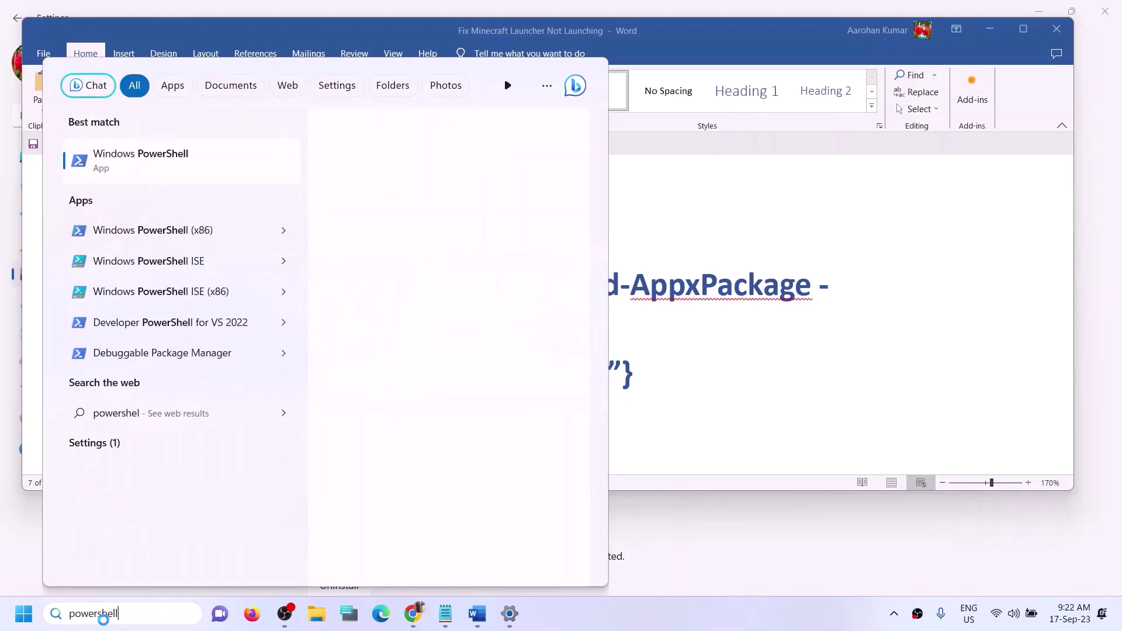
right_click(173, 156)
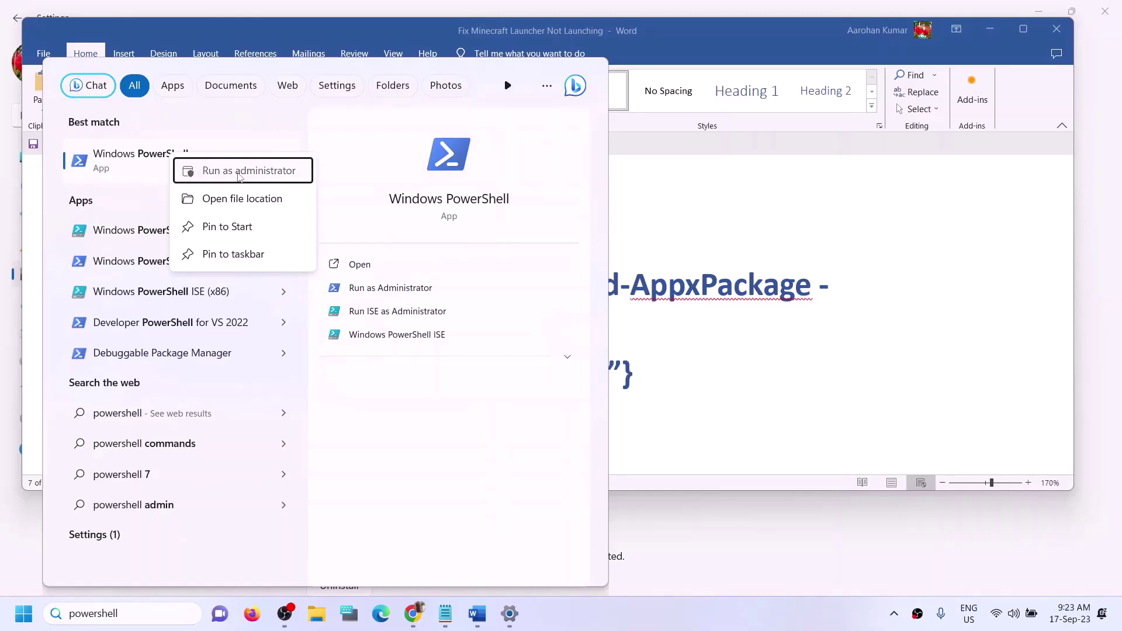
click(239, 177)
click(531, 419)
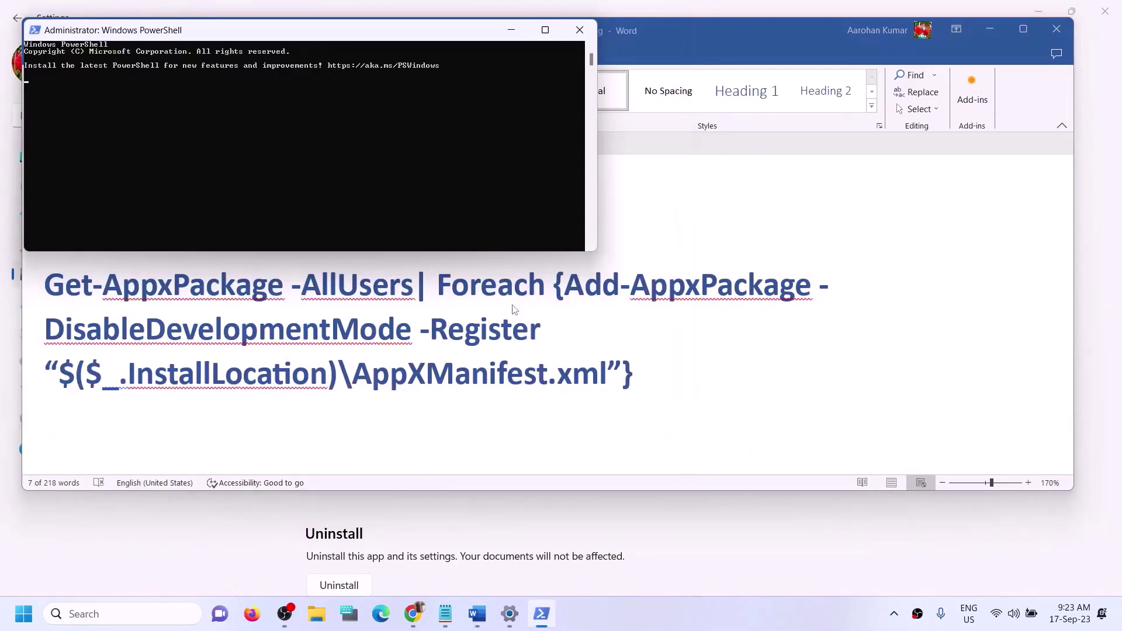
key(ctrl+v)
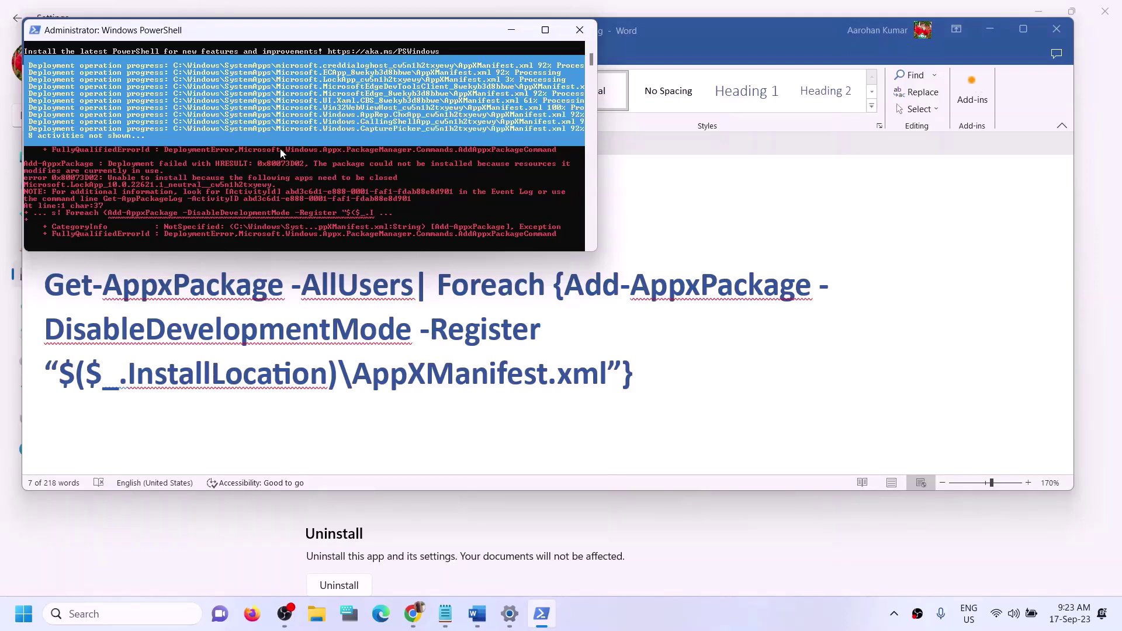
Return to the Word notes, move past the Step 14 command, and open Services through a Windows search for "services"
click(545, 325)
triple_click(545, 325)
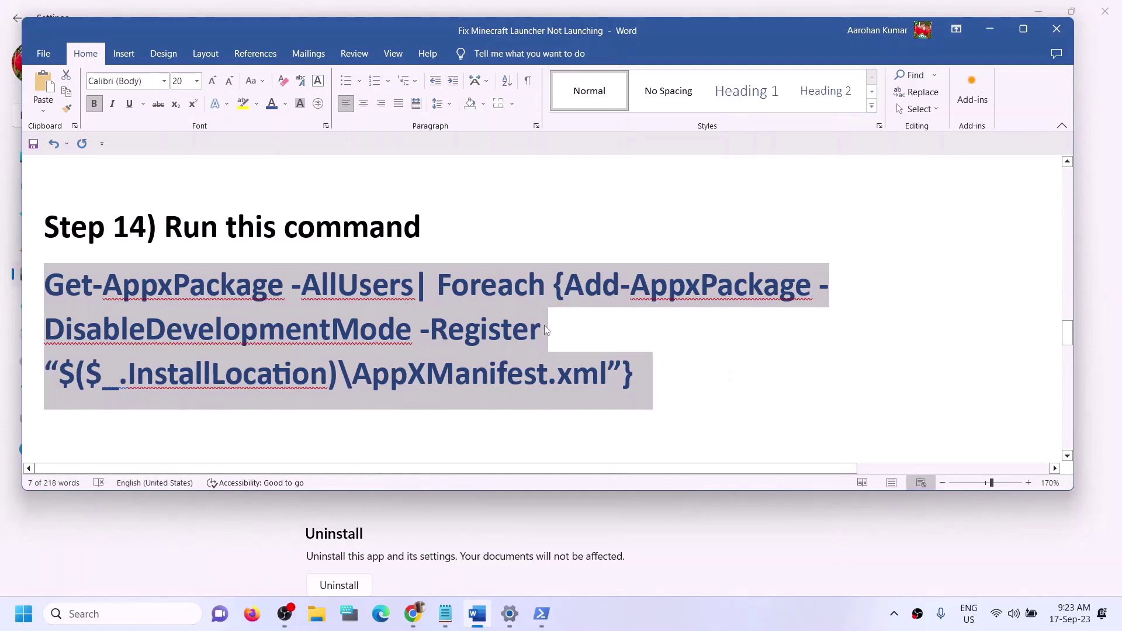
scroll(546, 324, down, 5)
scroll(547, 325, down, 4)
scroll(546, 324, up, 1)
click(169, 620)
text(services)
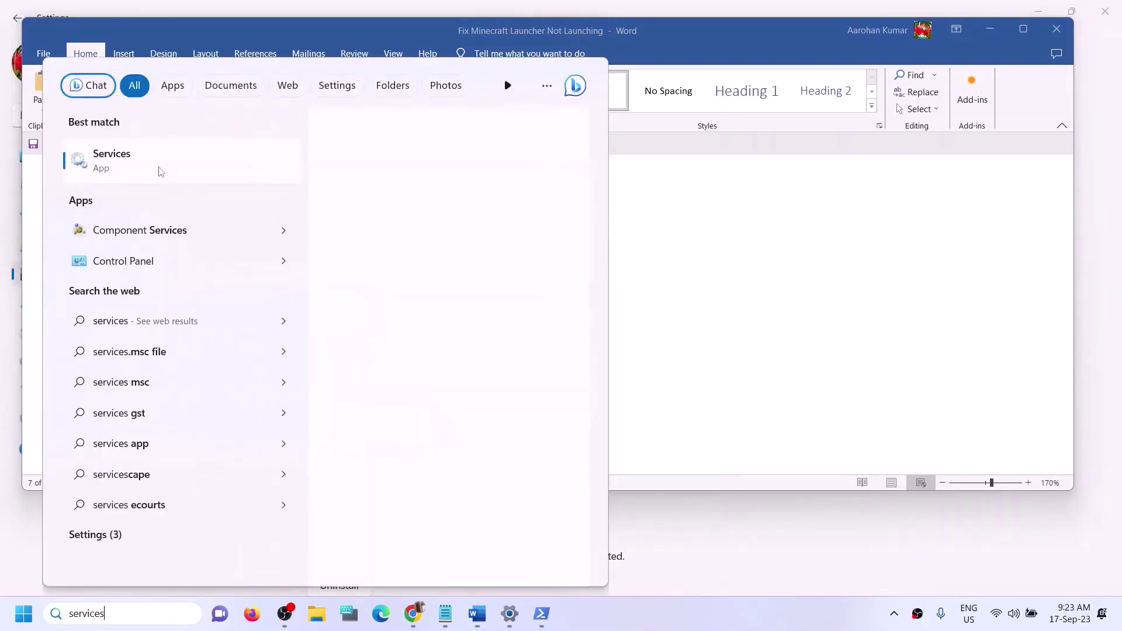
click(130, 178)
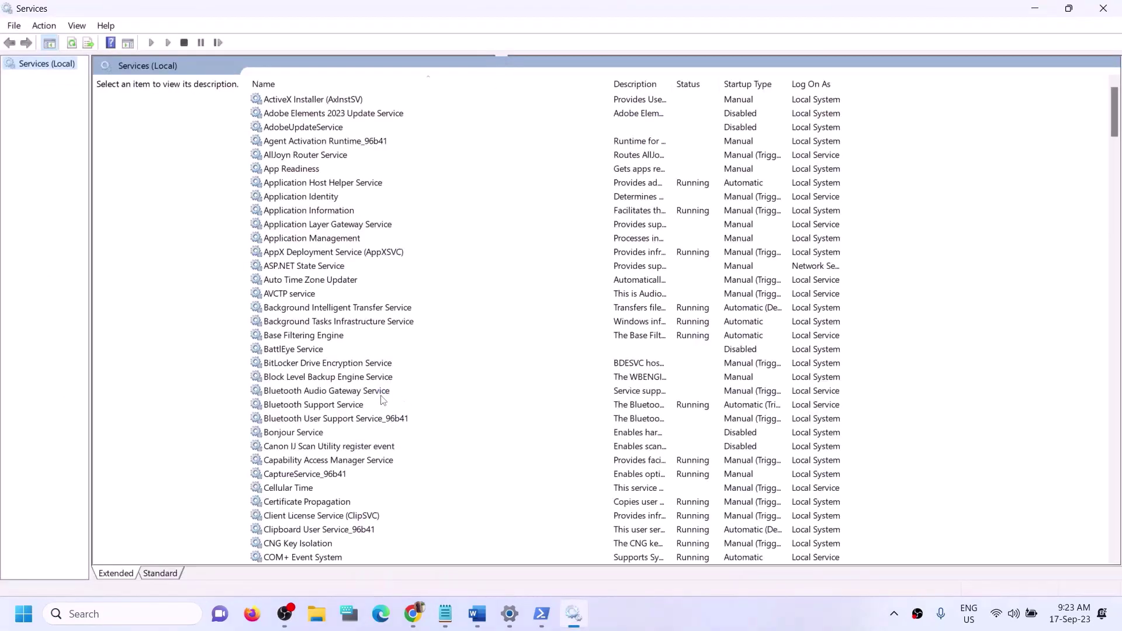
Set the IP Helper service's startup type to Automatic and confirm its properties
click(382, 395)
key(i)
double_click(296, 323)
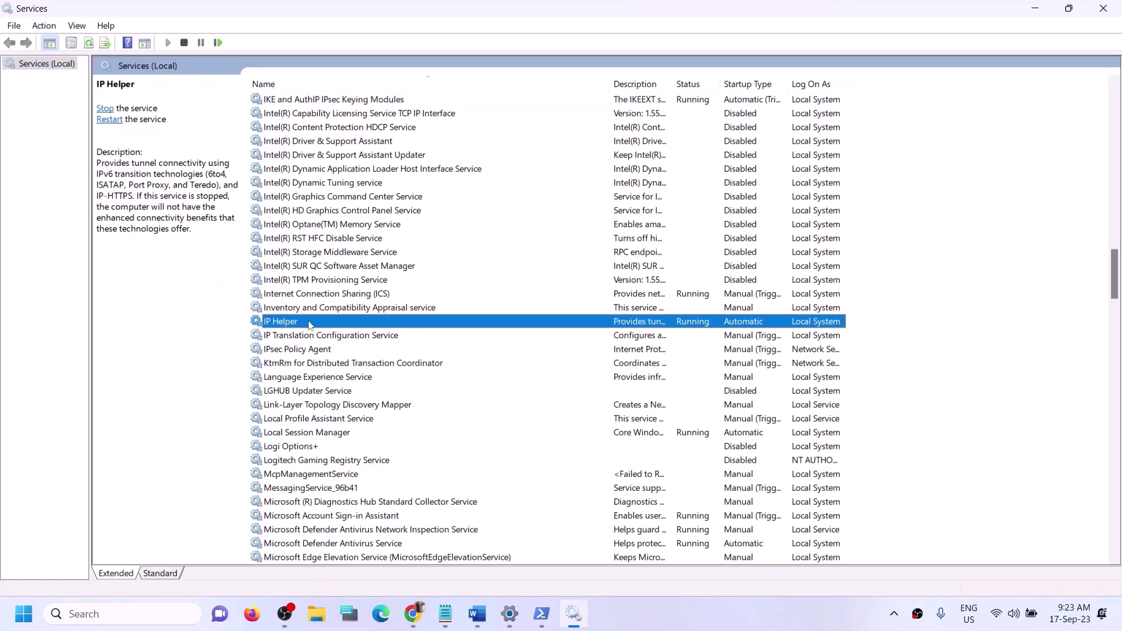
click(534, 288)
click(530, 308)
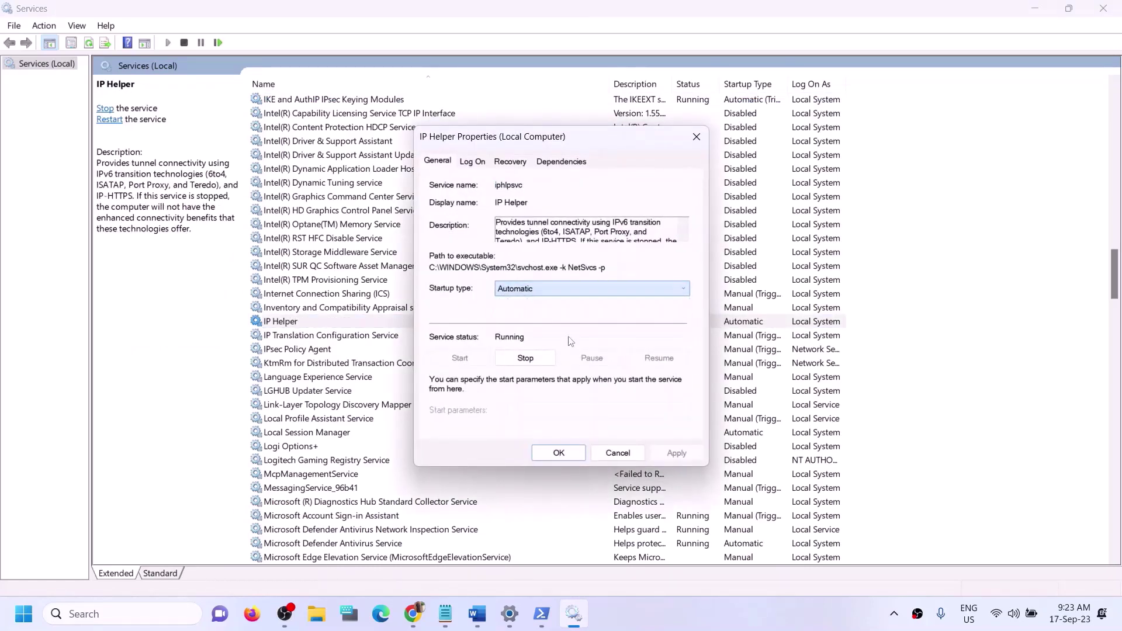
click(675, 454)
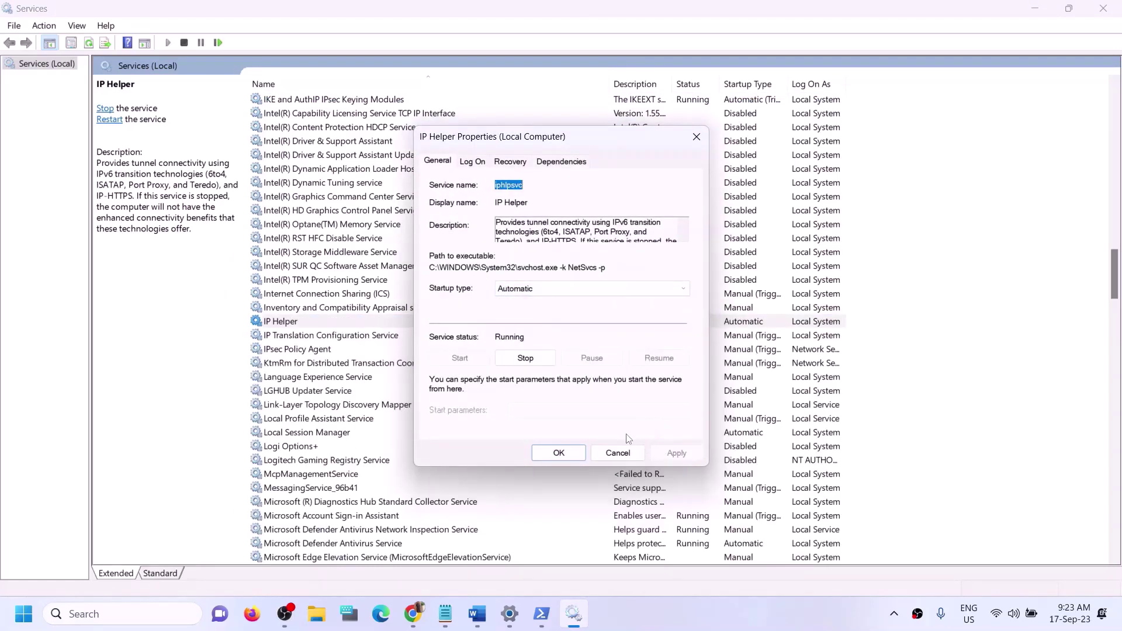
click(556, 452)
Set the startup type of the Xbox Accessory Management Service to Automatic and confirm its properties
click(407, 462)
key(x)
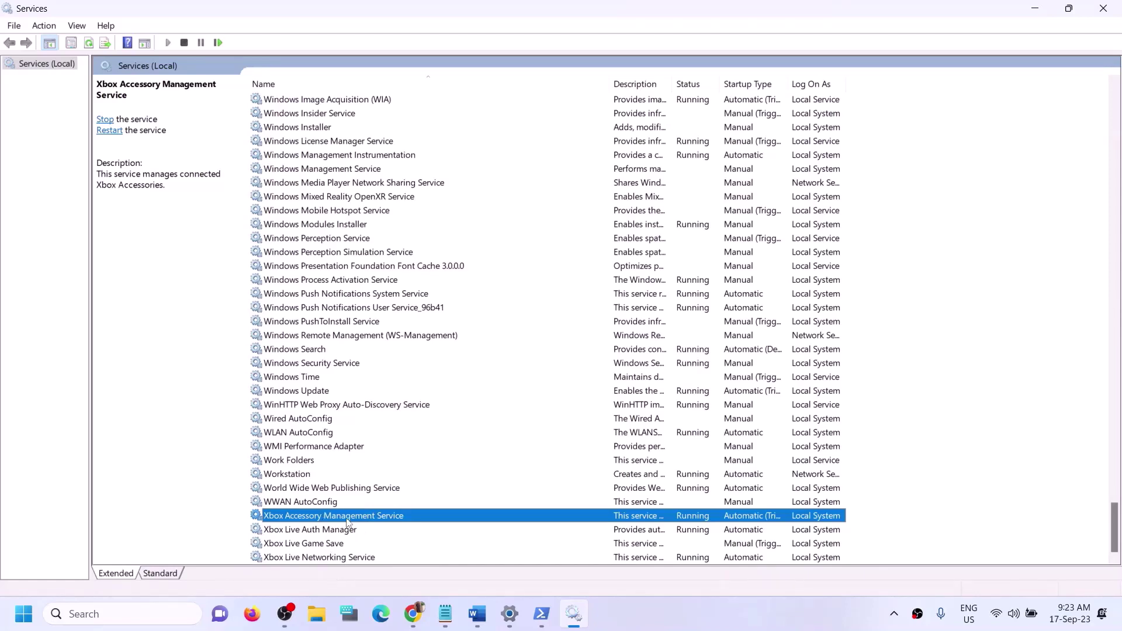
double_click(348, 520)
click(541, 289)
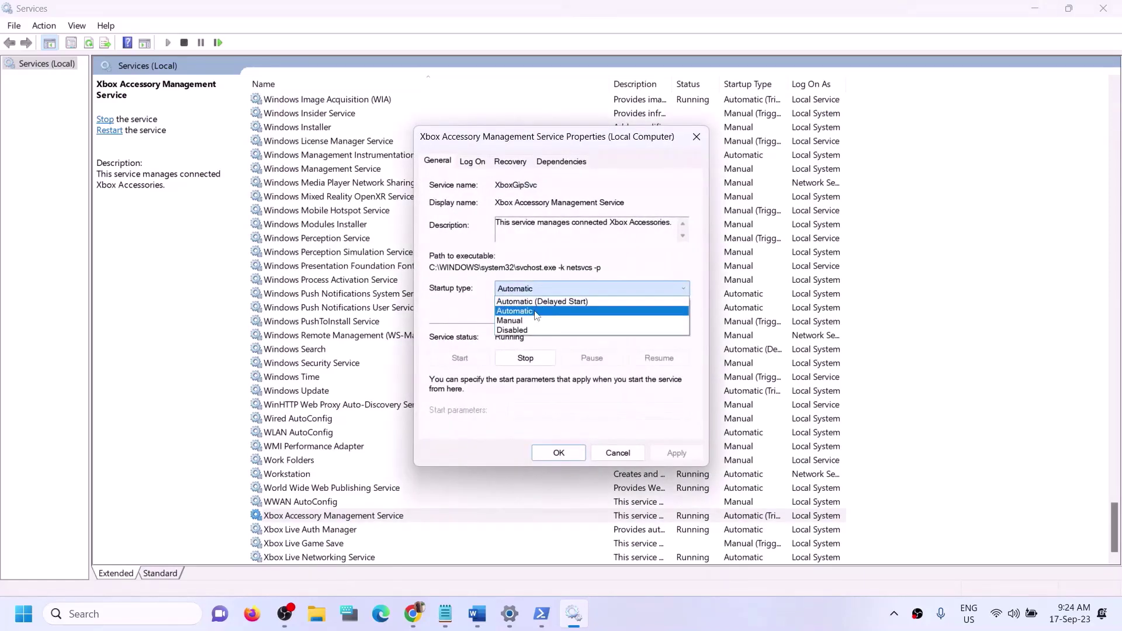
click(537, 311)
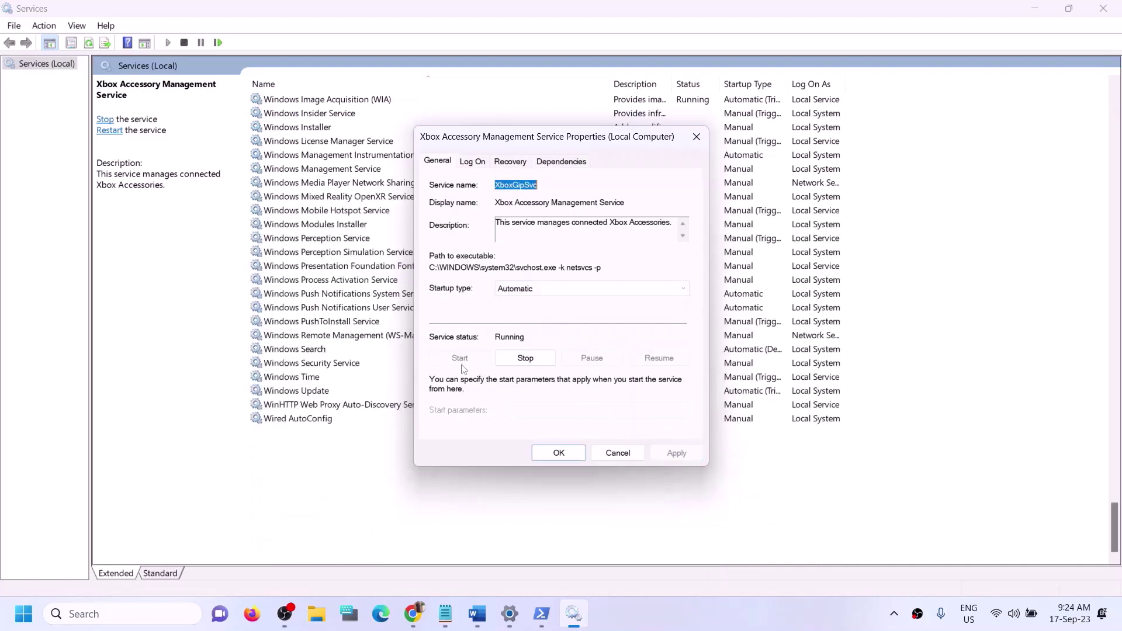
click(549, 454)
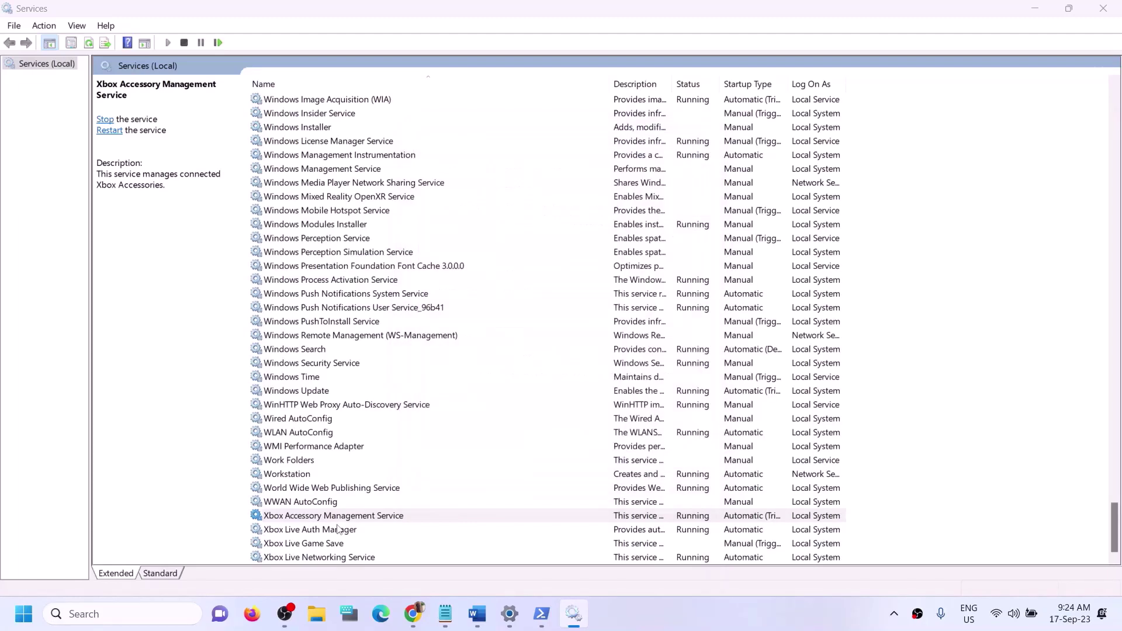
Set the startup type of Xbox Live Auth Manager to Automatic, apply it, and close its properties
double_click(339, 529)
click(554, 296)
click(549, 317)
click(676, 453)
click(542, 451)
Set the startup type of Xbox Live Game Save to Automatic, apply it, and start the service
double_click(314, 545)
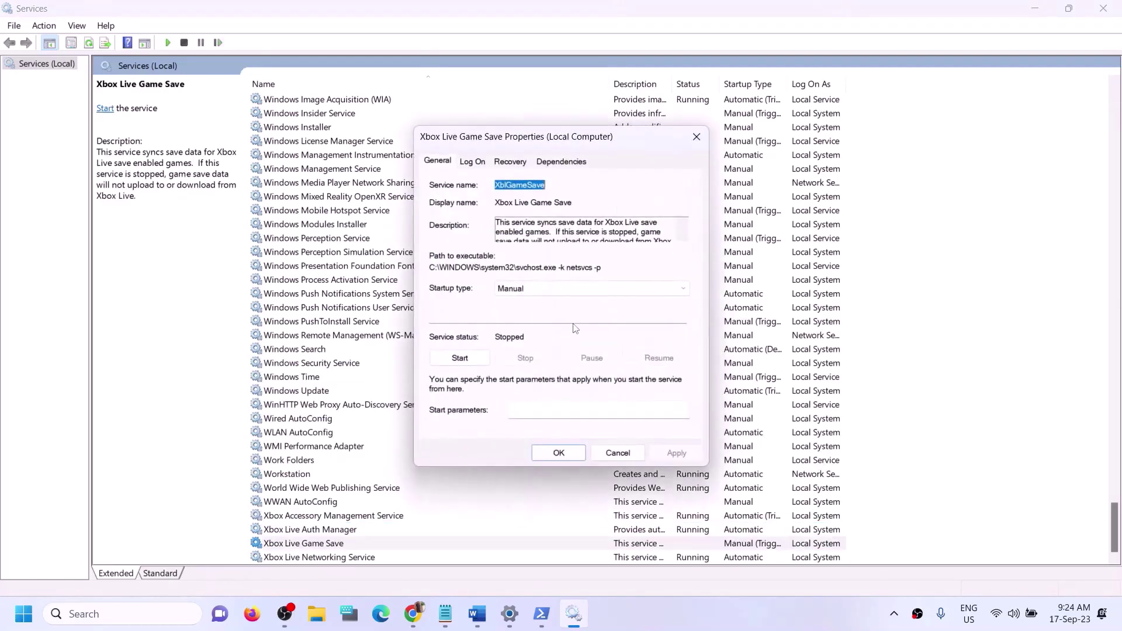
click(557, 290)
click(536, 312)
click(676, 453)
click(459, 359)
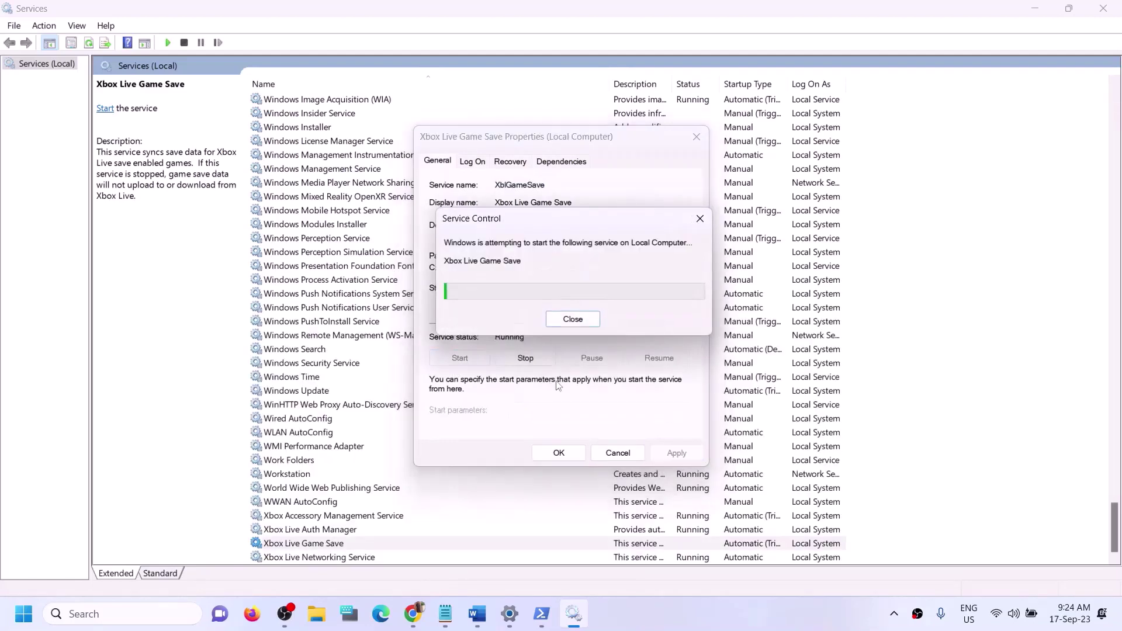
click(558, 453)
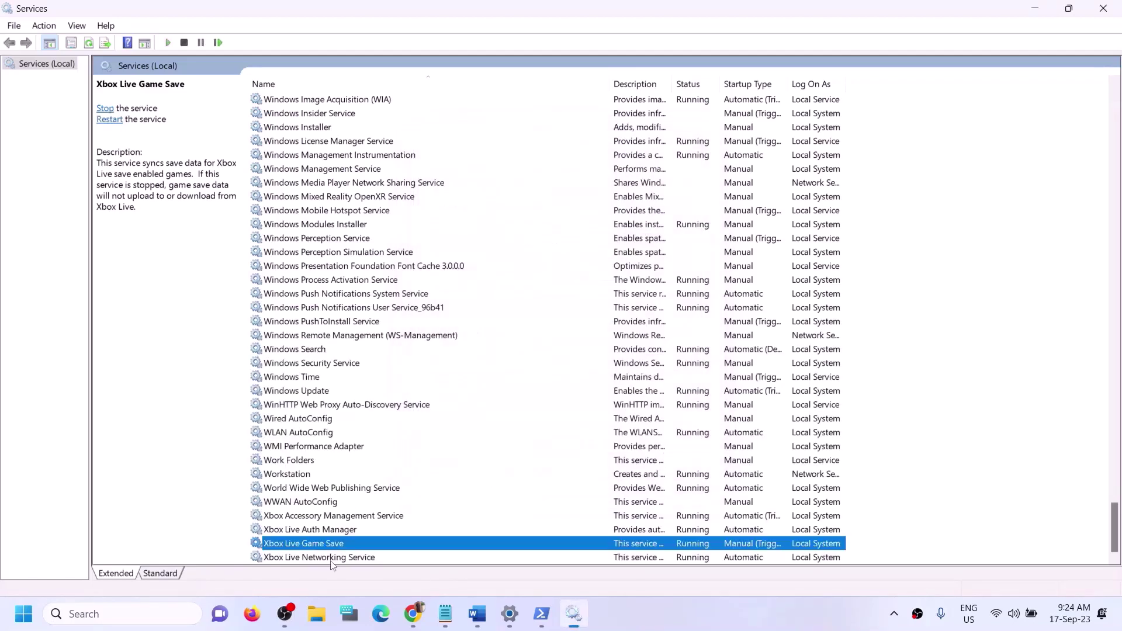
Set the startup type of the Xbox Live Networking Service to Automatic, apply it, and close its properties
double_click(319, 557)
click(550, 295)
click(547, 302)
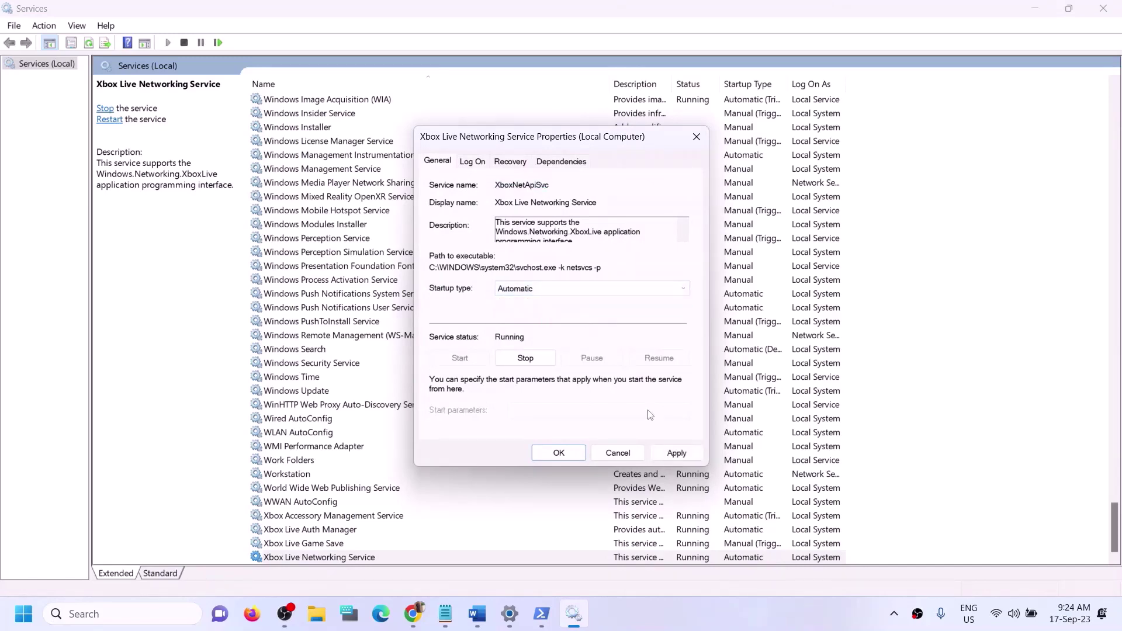
click(676, 453)
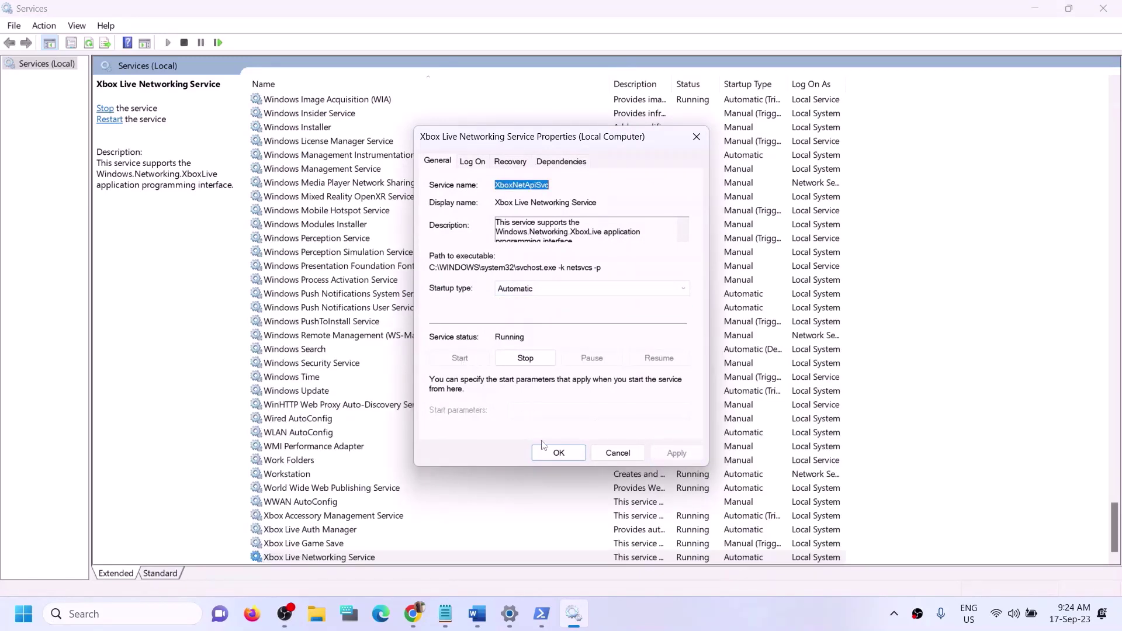
click(554, 455)
Set the Windows Update service's startup type to Automatic and confirm its properties
click(380, 392)
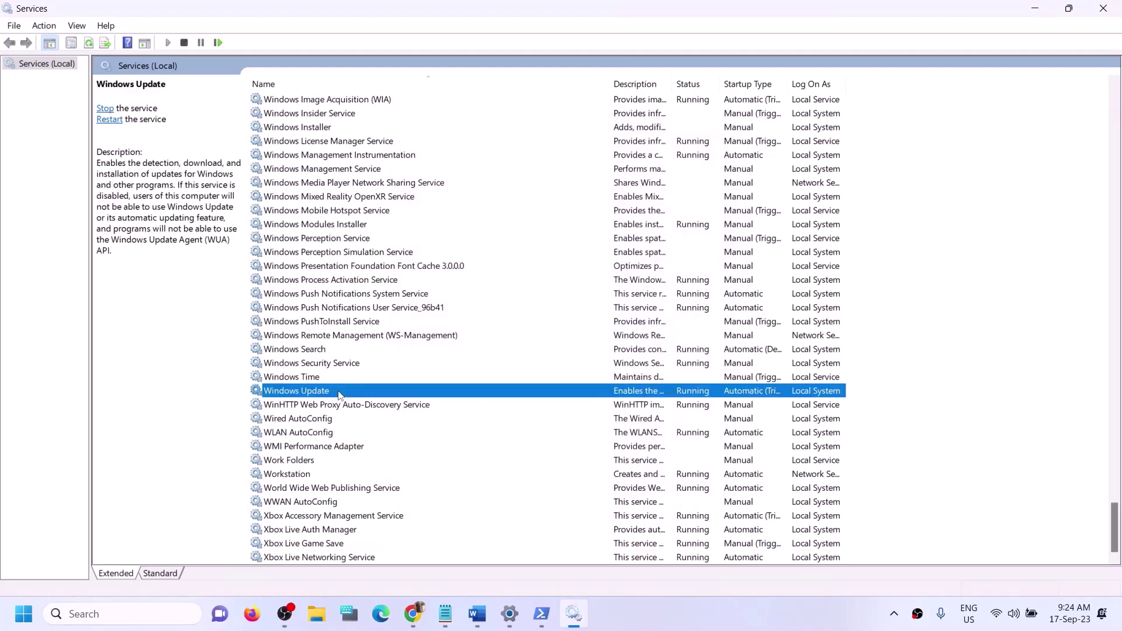
double_click(484, 394)
click(552, 289)
click(662, 414)
double_click(512, 185)
click(556, 453)
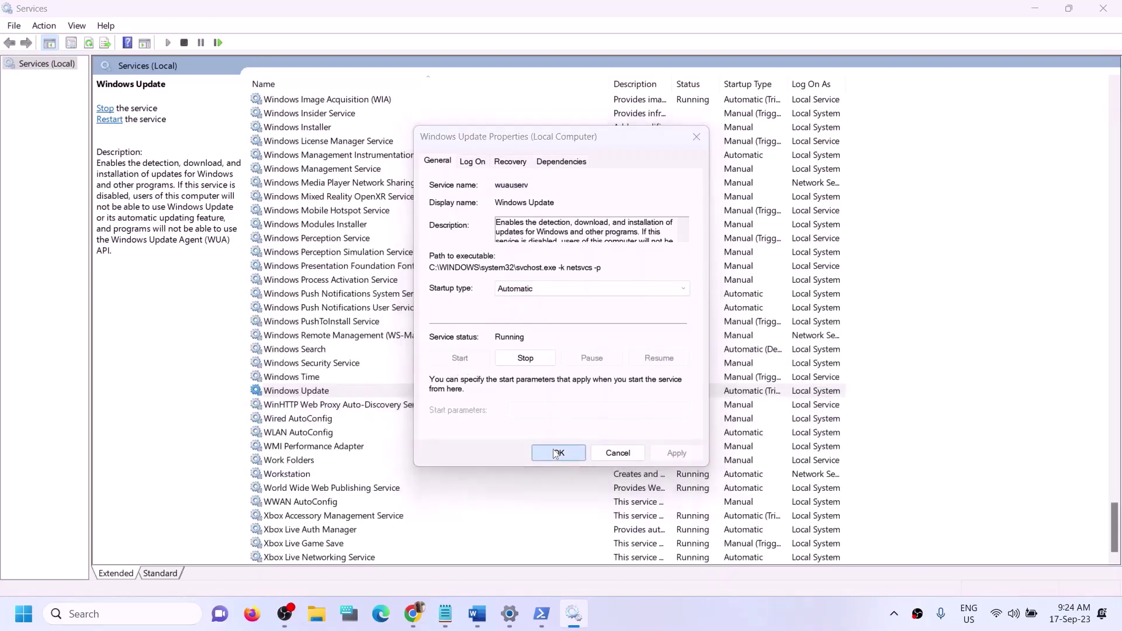
Locate the two Gaming Services entries and check their running status and the available service actions
click(378, 321)
key(g)
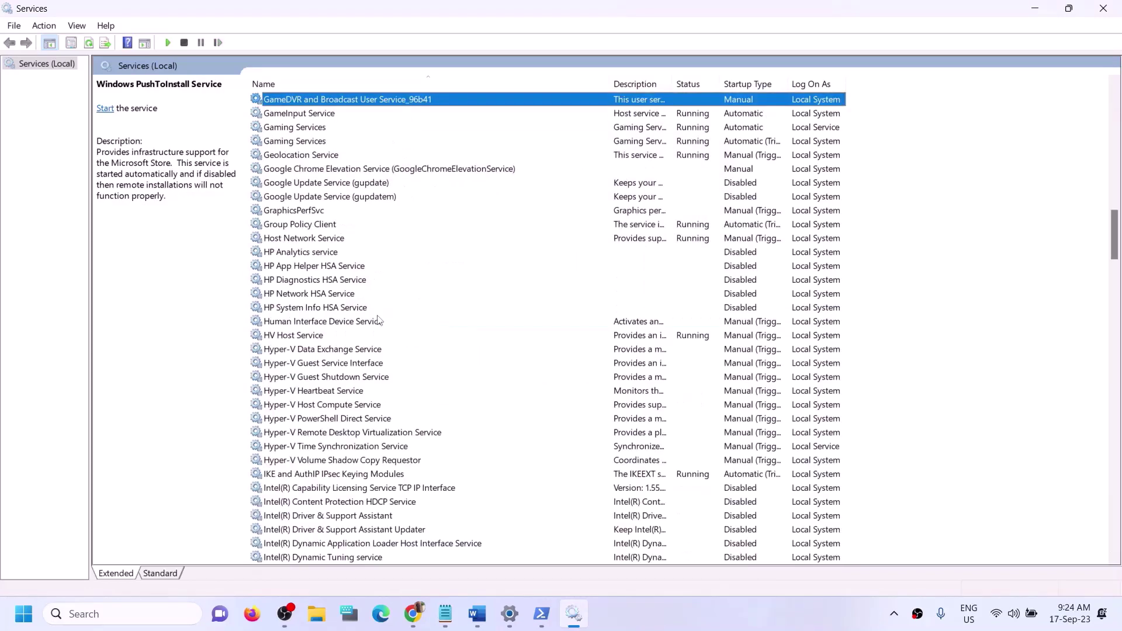
scroll(390, 237, up, 2)
click(315, 212)
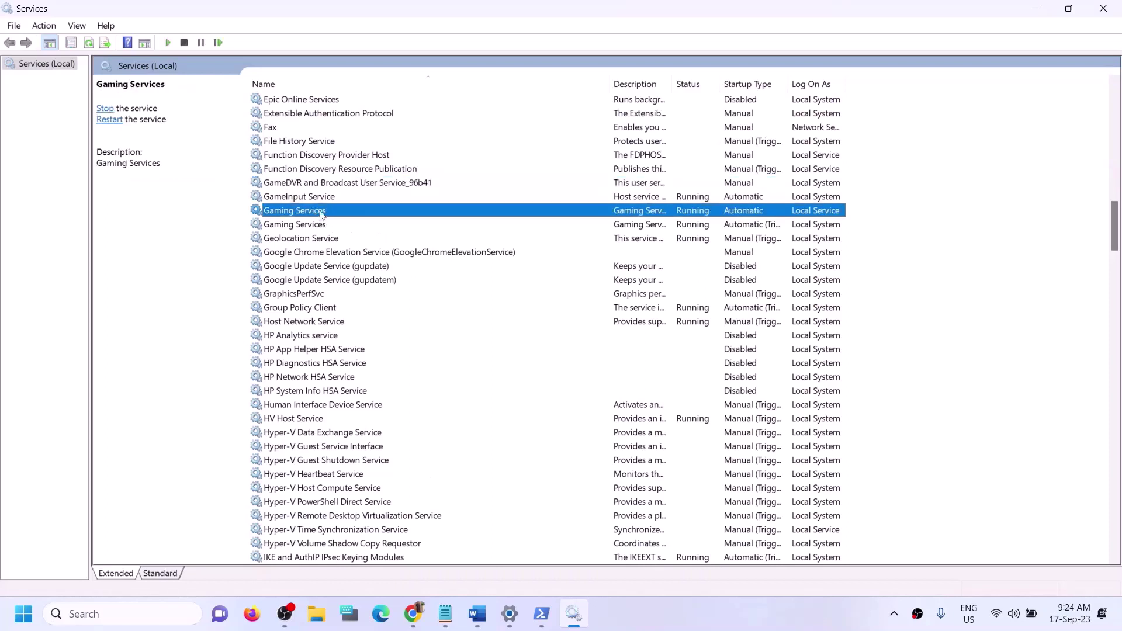
click(639, 225)
click(694, 212)
click(694, 226)
click(693, 212)
click(692, 227)
click(690, 213)
click(691, 225)
click(687, 212)
click(682, 227)
click(685, 211)
right_click(686, 215)
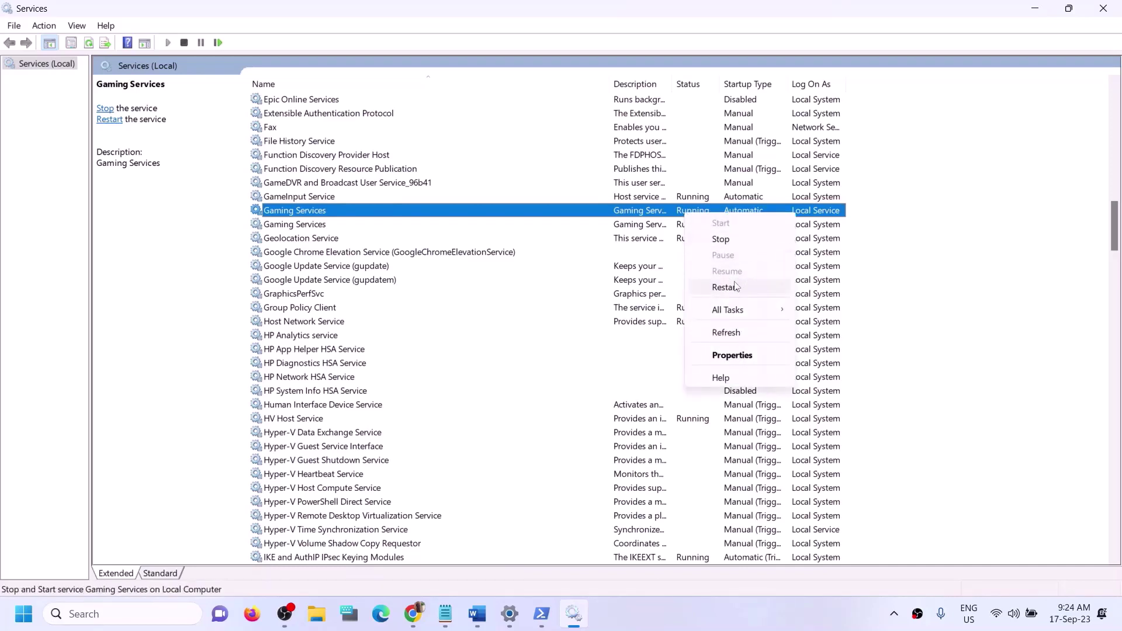
click(632, 226)
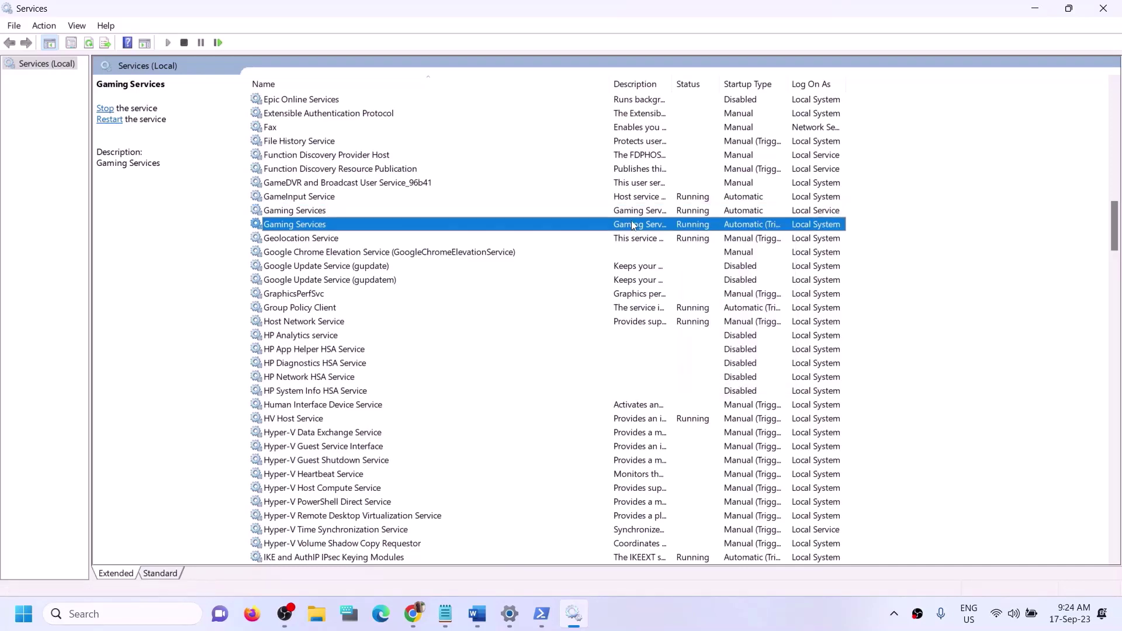
Stop both Gaming Services entries, starting with the one that logs on as Local Service
click(694, 211)
right_click(694, 214)
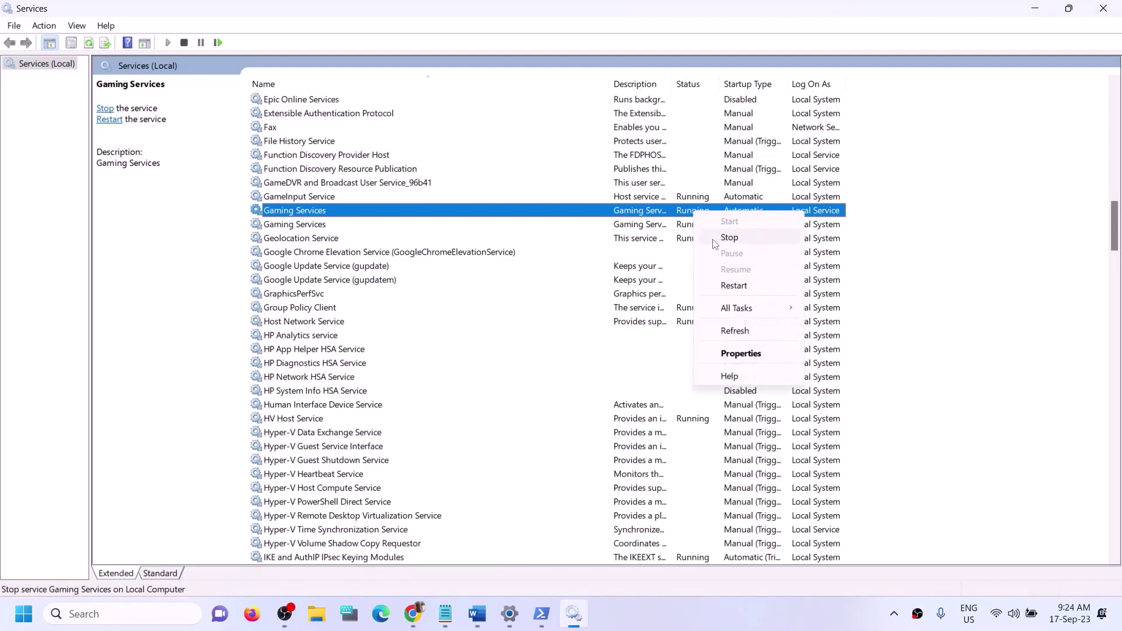
click(711, 236)
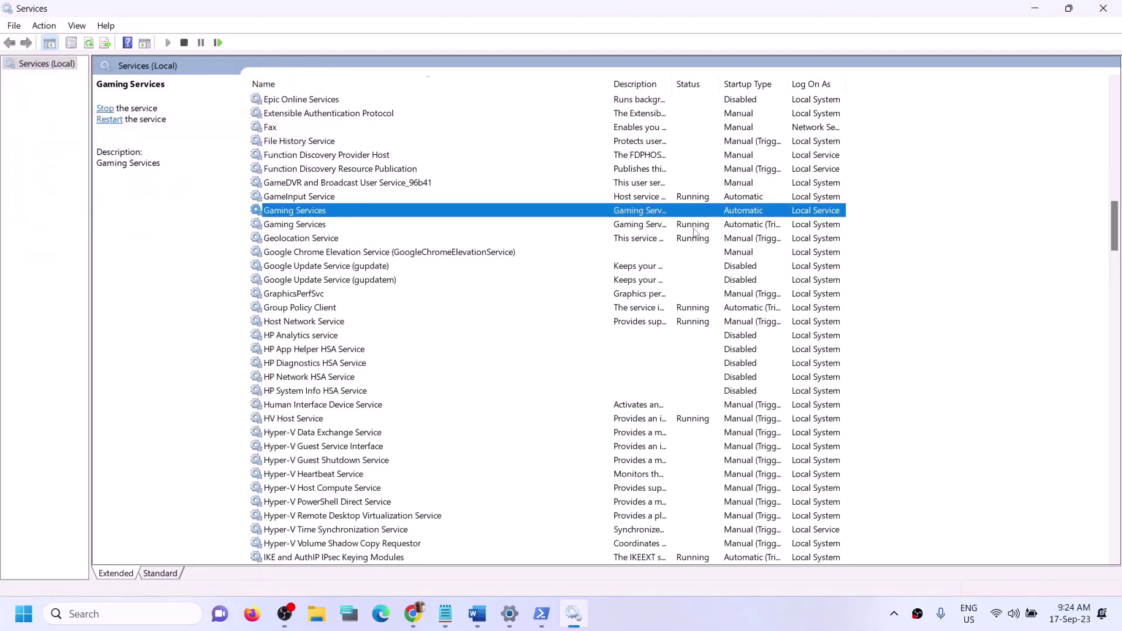
click(689, 228)
right_click(690, 231)
click(716, 254)
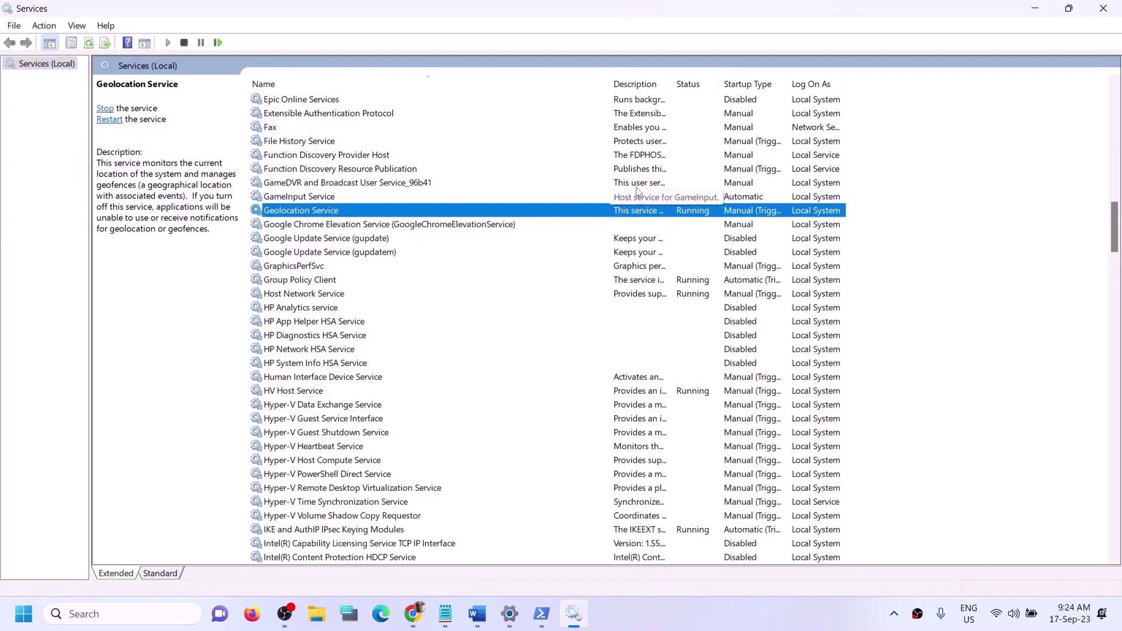
Close the Services window and reopen it through a Windows search for "services"
click(637, 272)
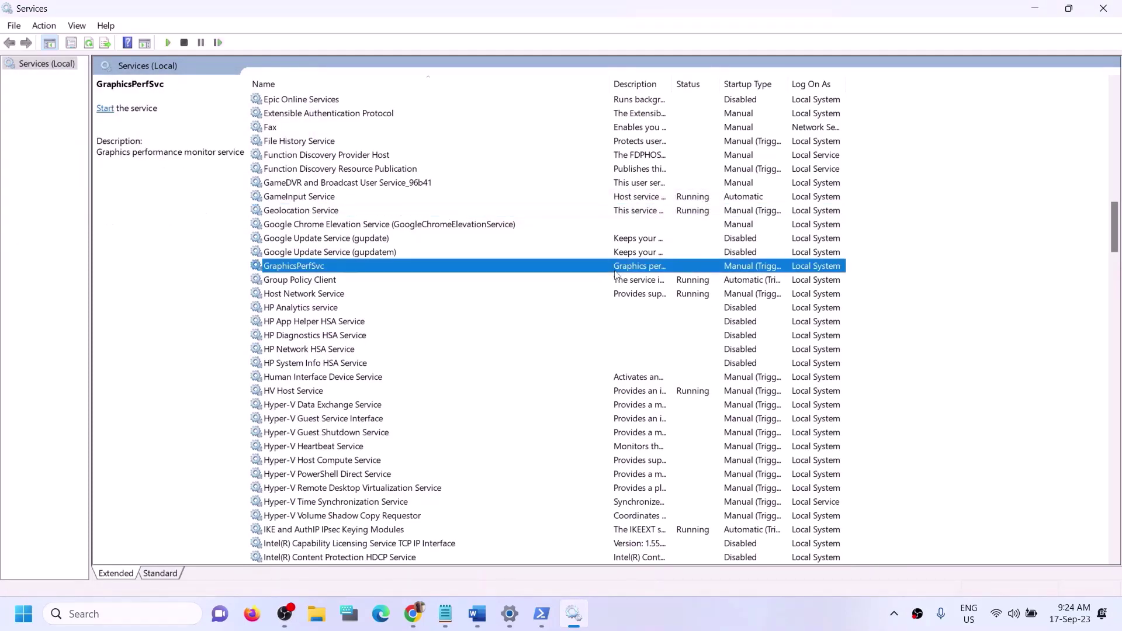
click(1101, 9)
click(153, 610)
text(ser)
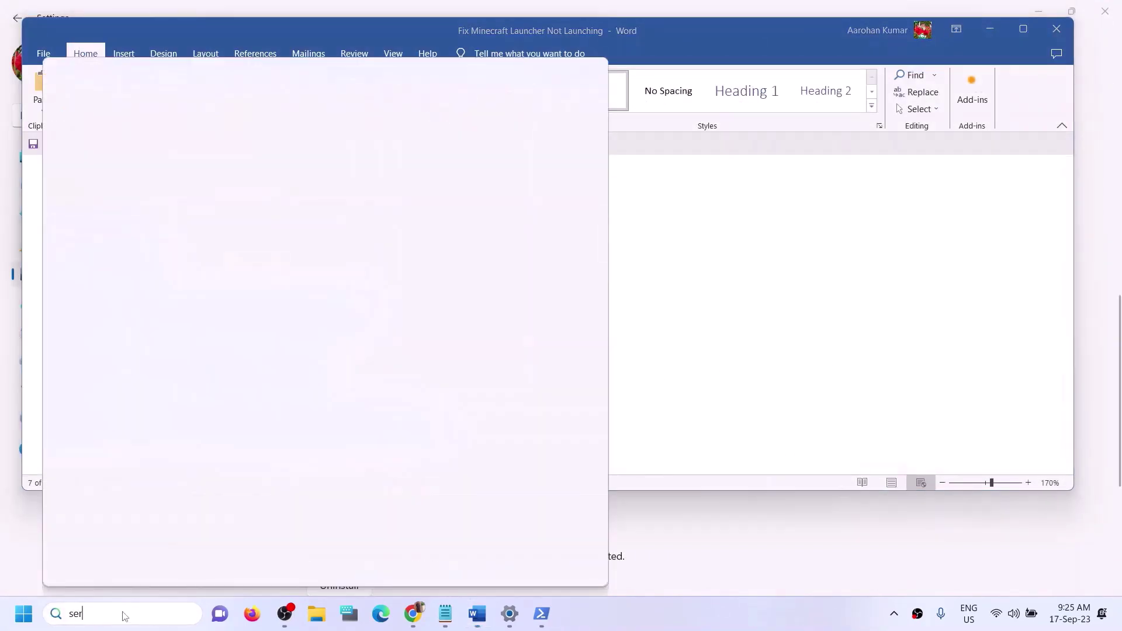
text(vices)
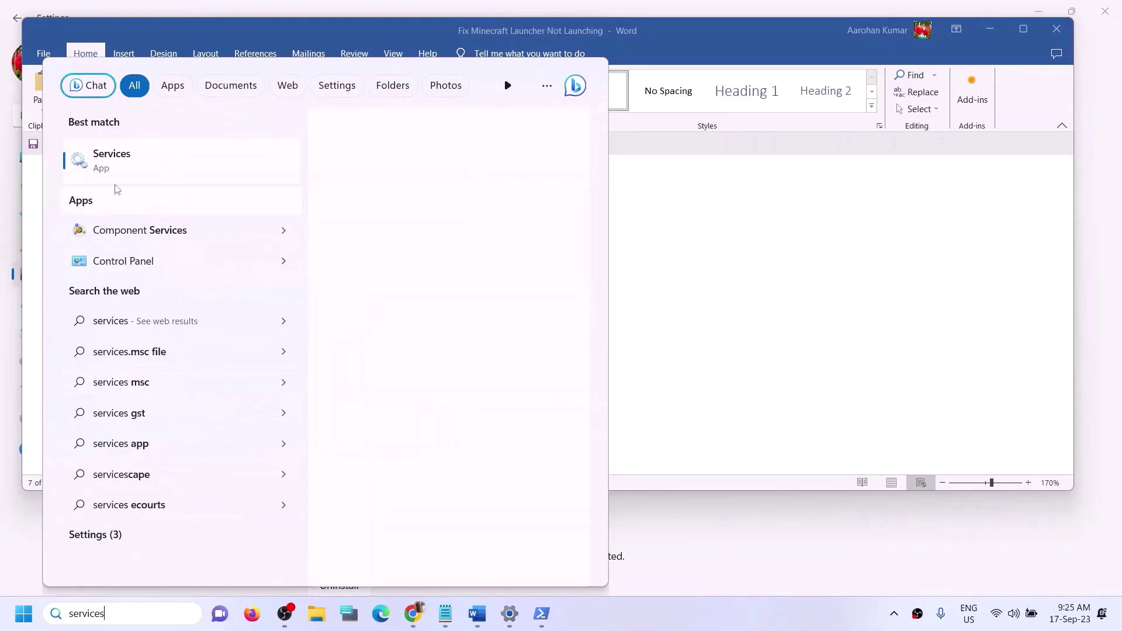
click(650, 222)
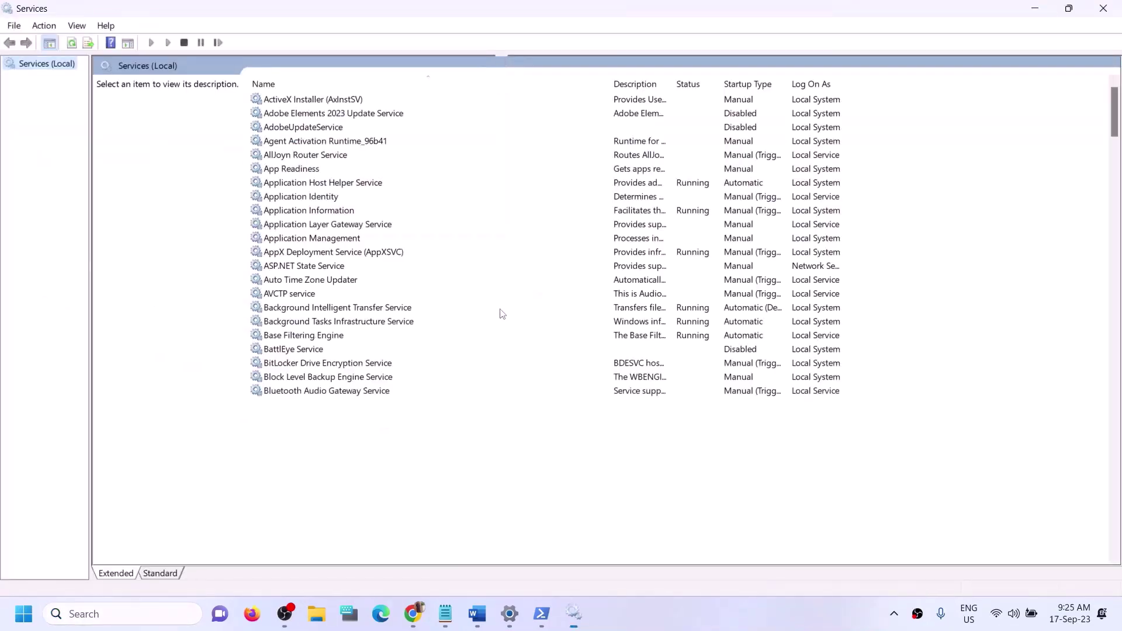
Find the two Gaming Services entries in the reopened list and restart each of them
click(428, 349)
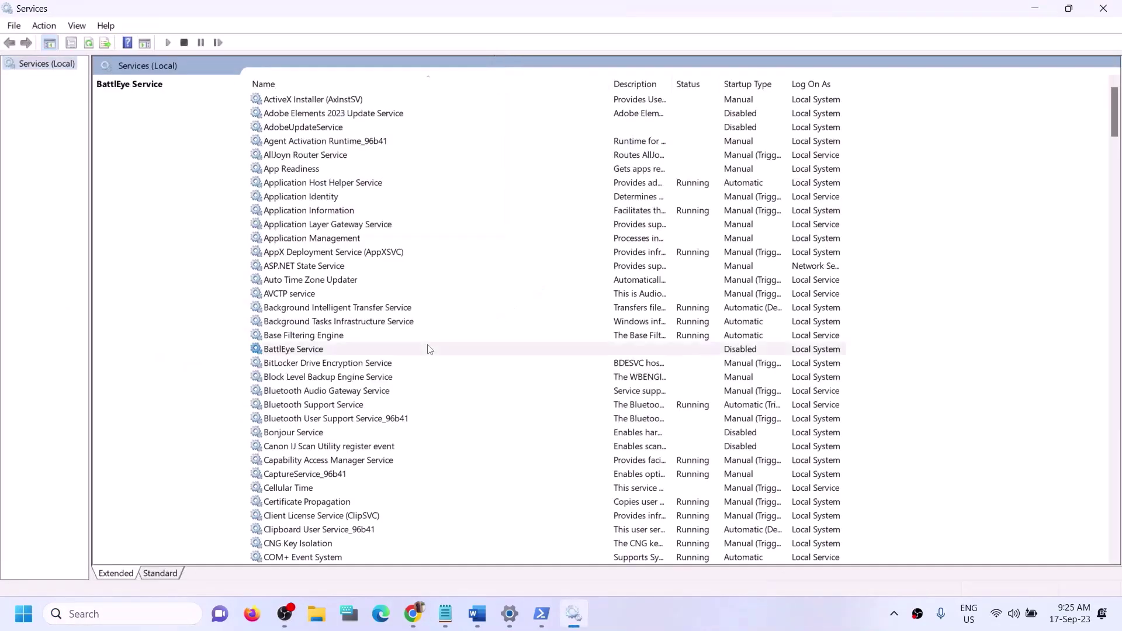
key(g)
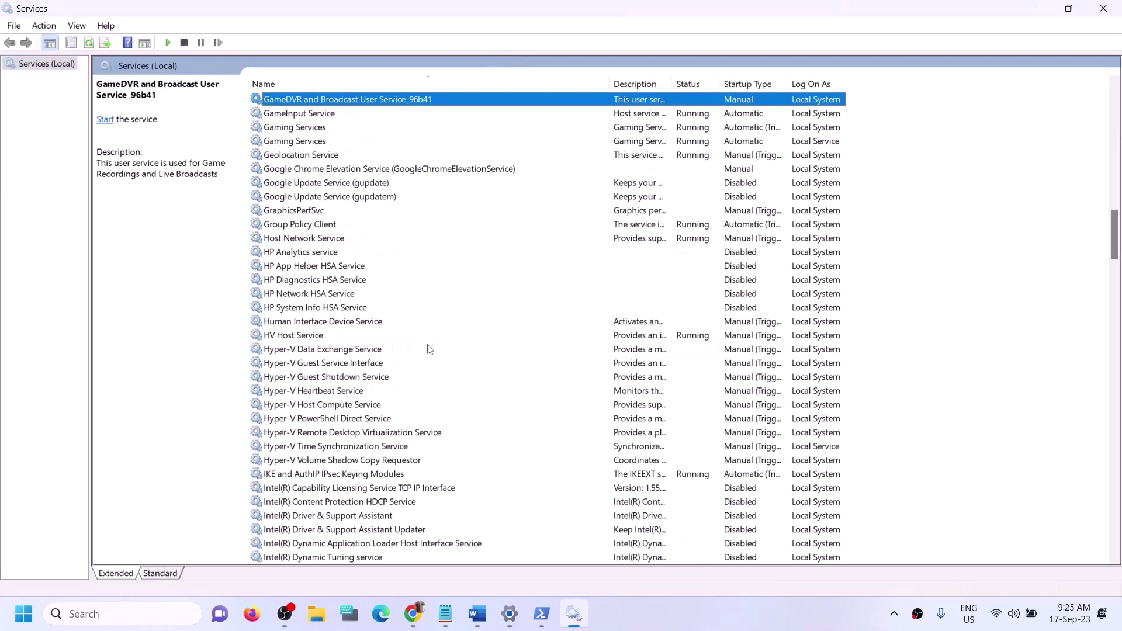
click(673, 129)
right_click(690, 131)
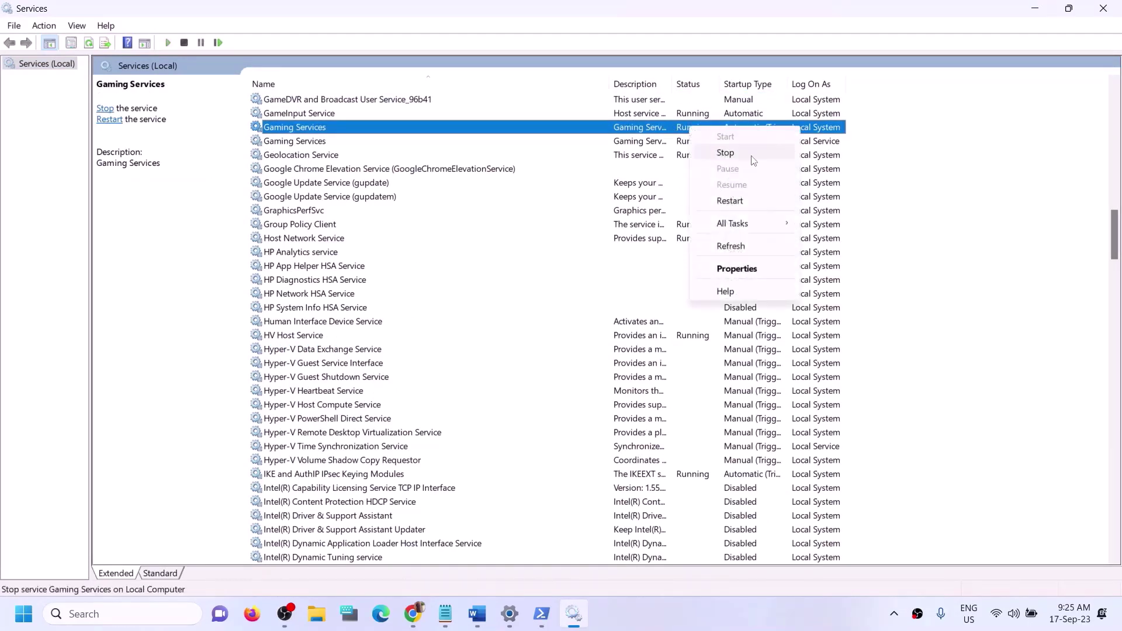
click(727, 201)
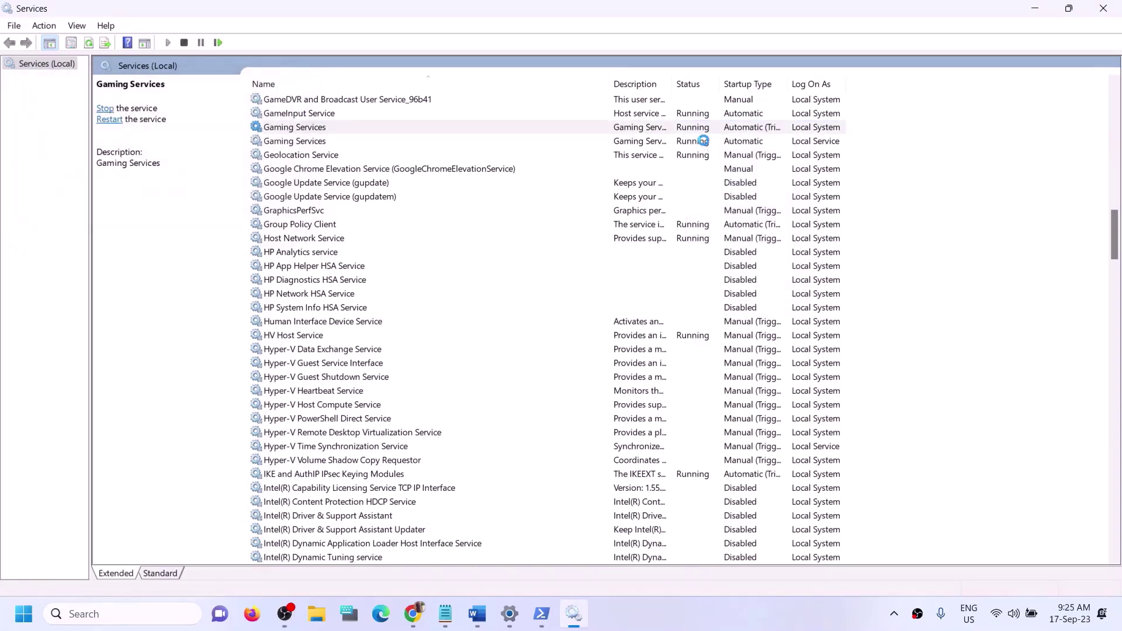
click(698, 142)
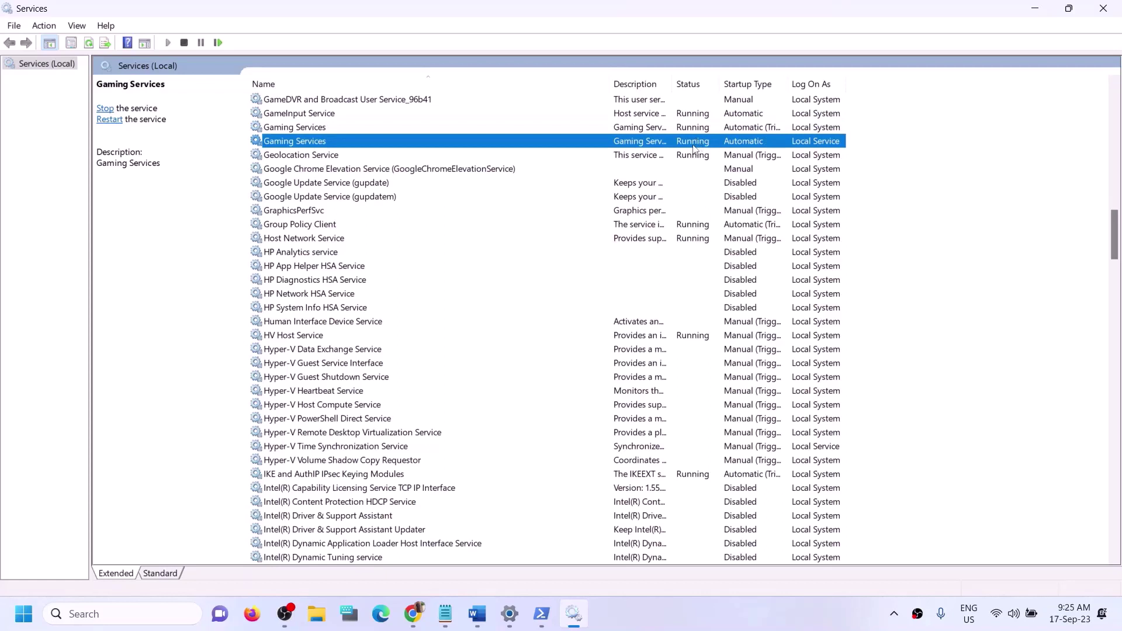
right_click(694, 149)
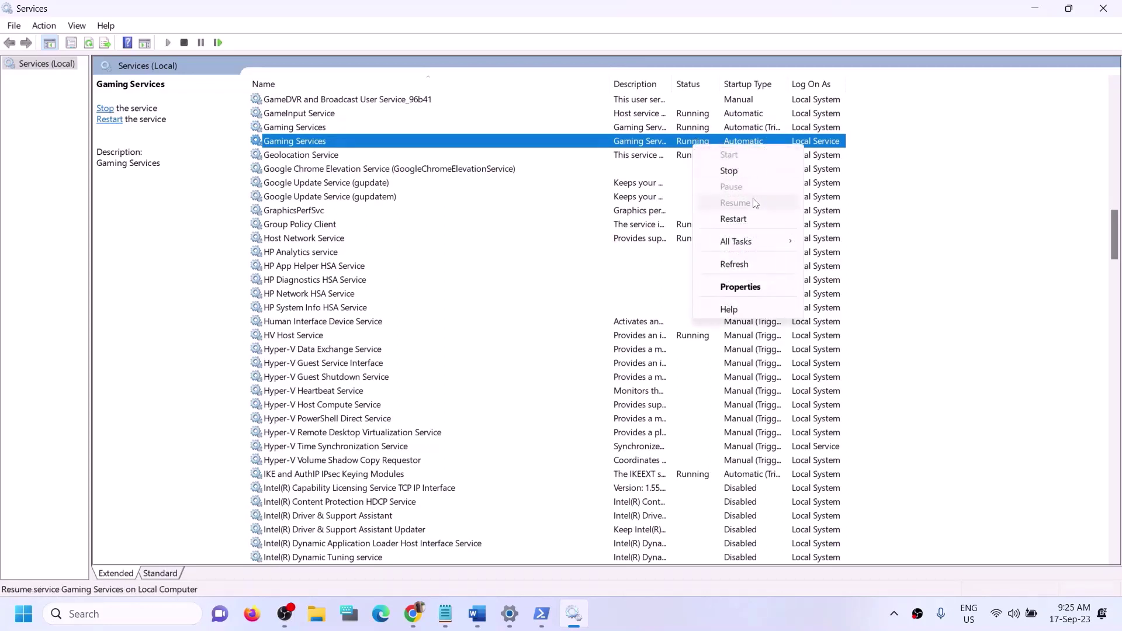
click(734, 220)
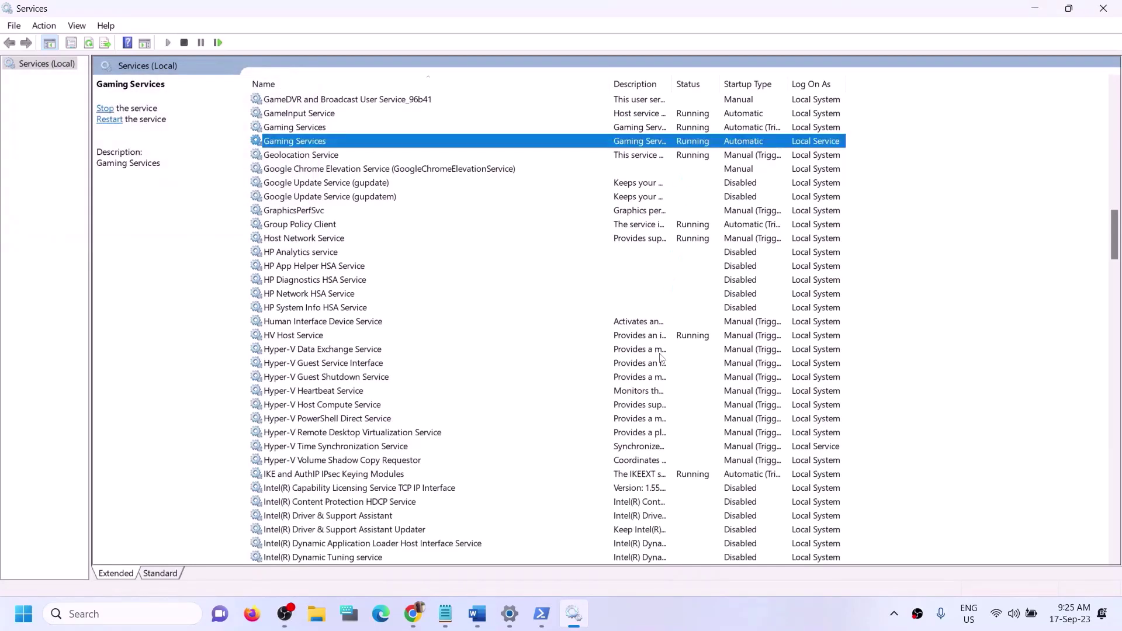
Set the Microsoft Store Install Service's startup type to Automatic, apply it, and close the Services window
scroll(660, 356, up, 4)
click(634, 255)
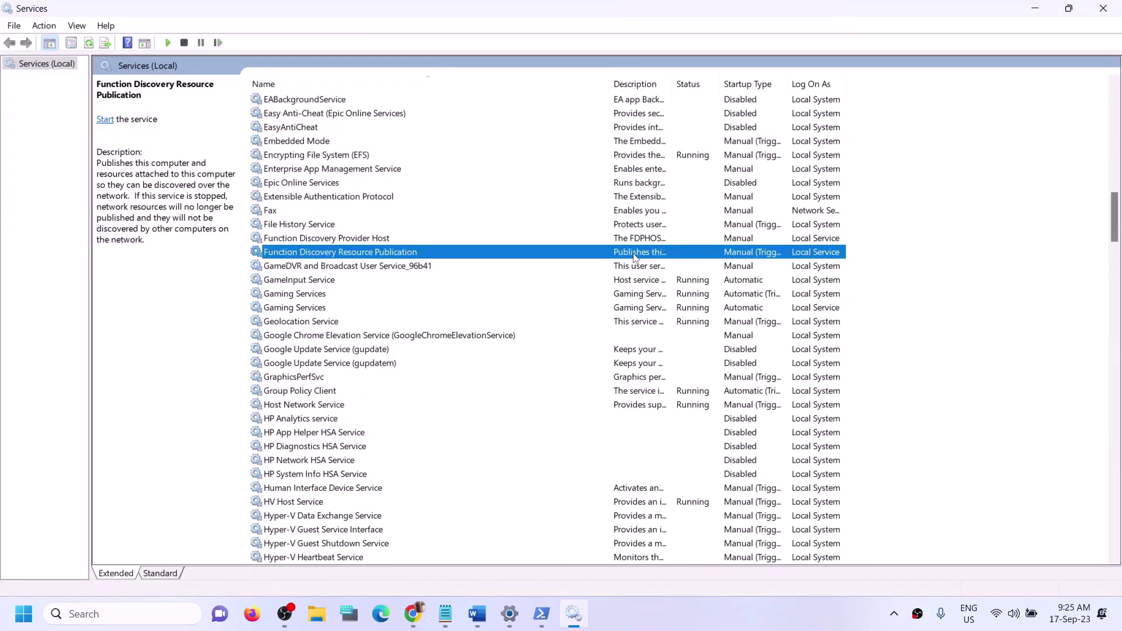
key(m)
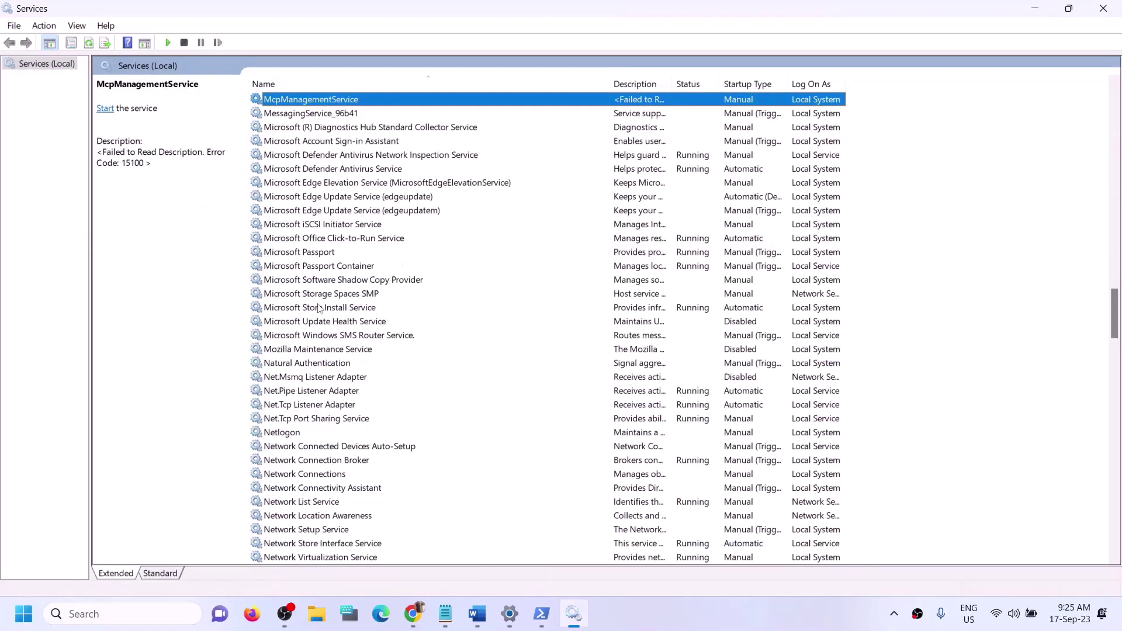
click(351, 307)
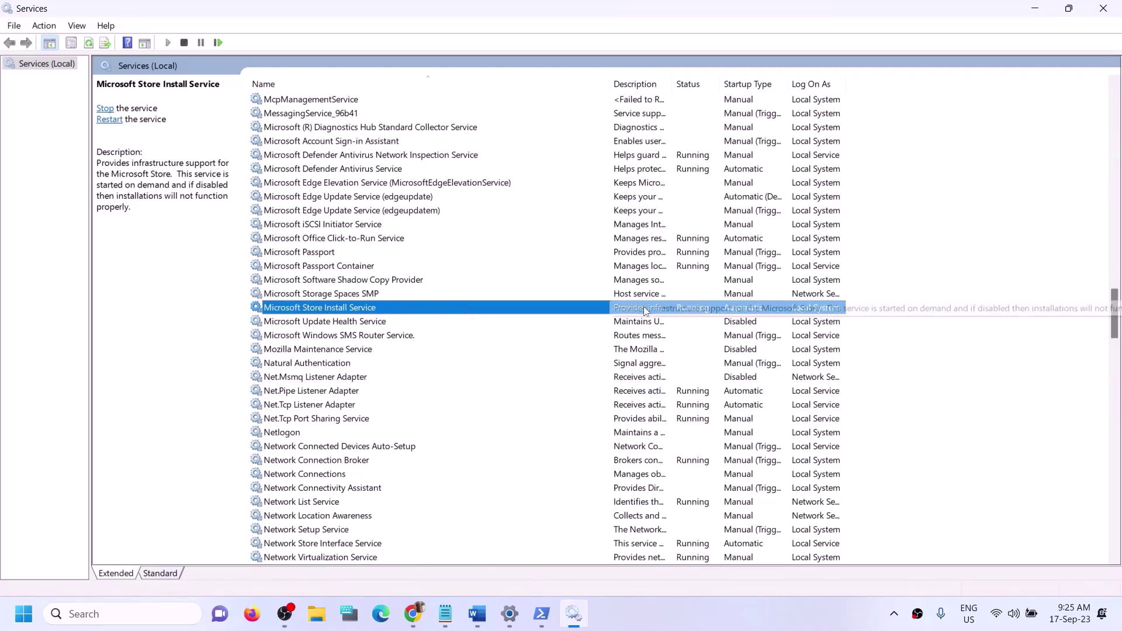
double_click(665, 308)
click(568, 288)
click(544, 311)
click(676, 454)
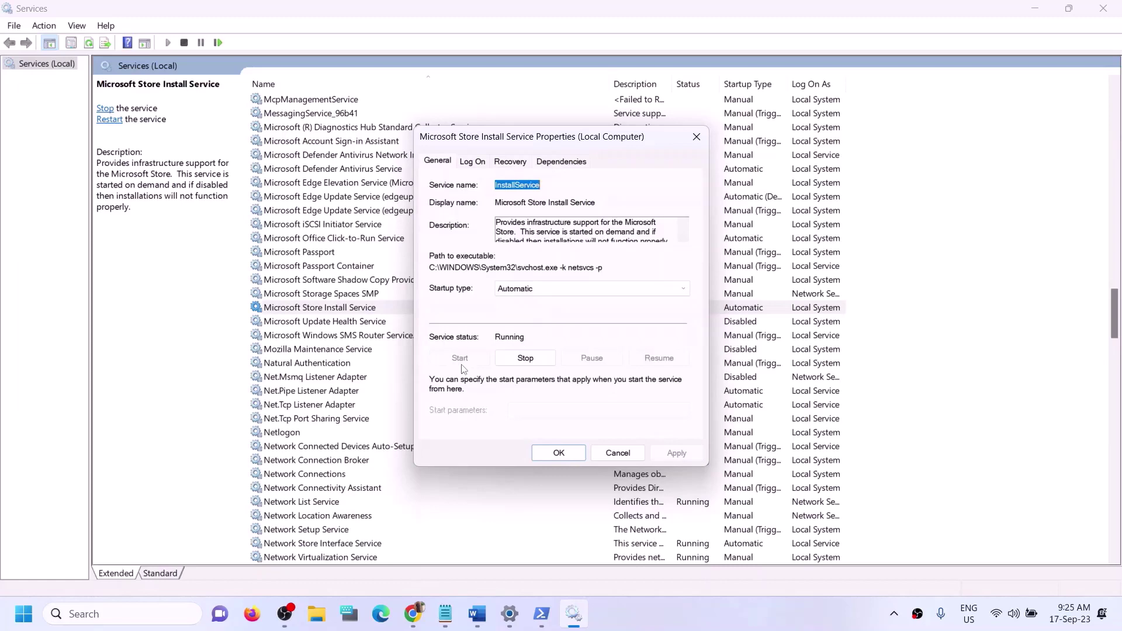
click(558, 452)
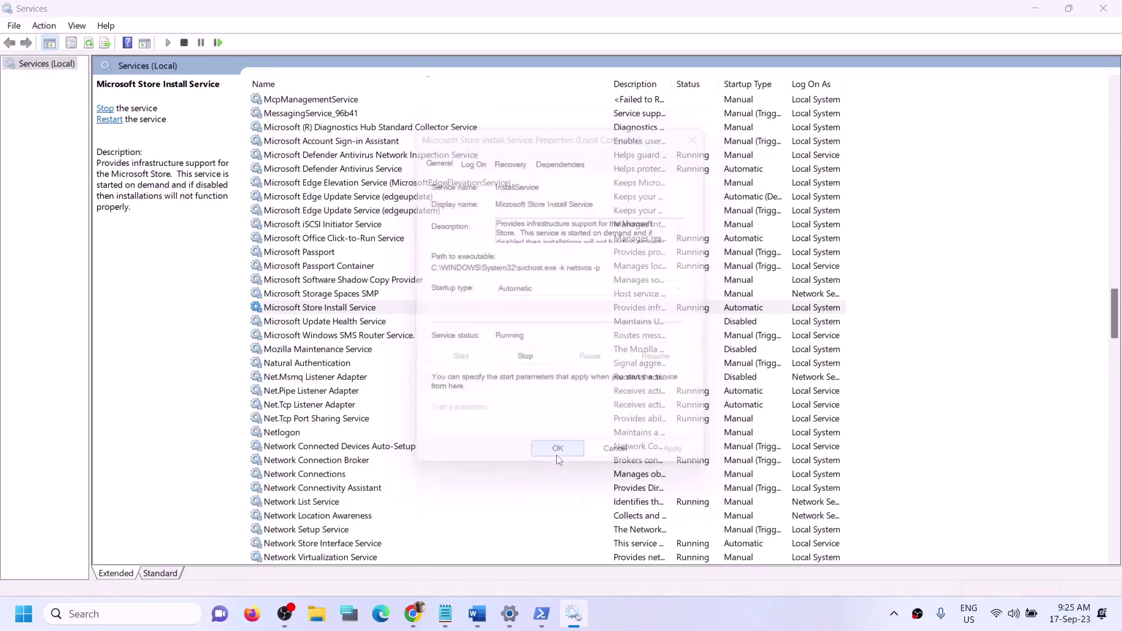
click(1104, 11)
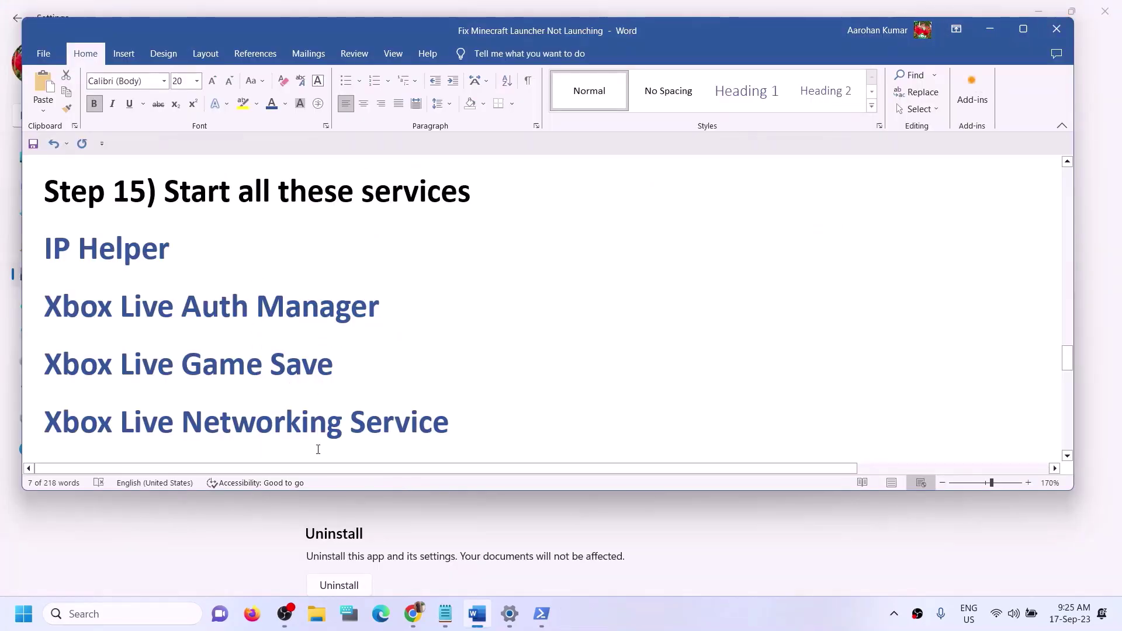
Copy the Get-AppxPackage *gamingservices* removal command listed under Step 16 in the Word document
scroll(320, 433, down, 6)
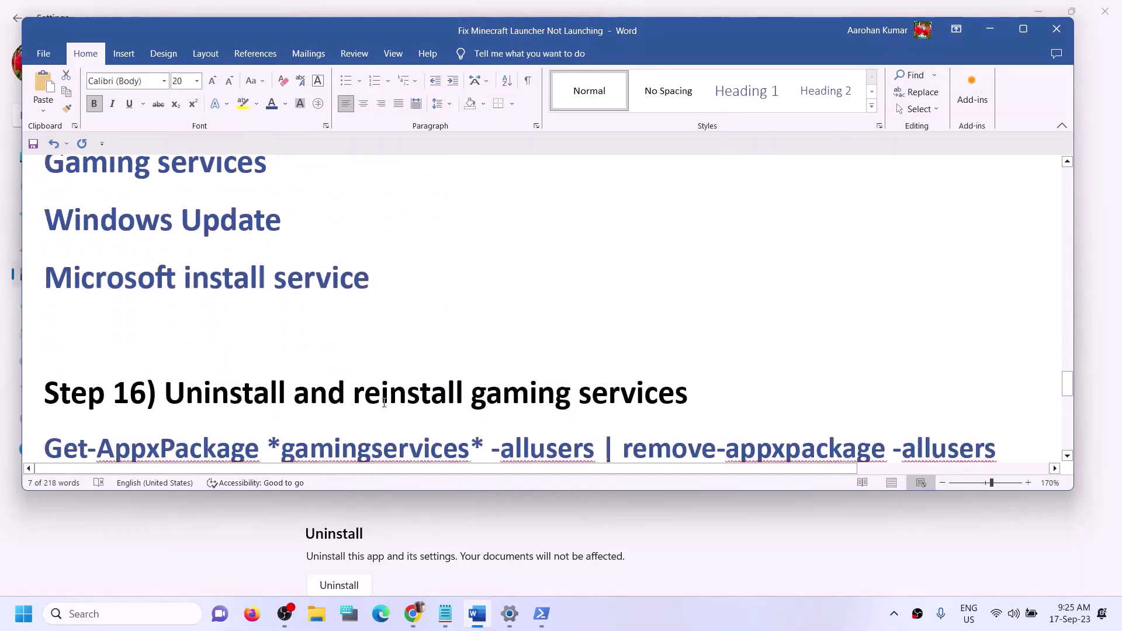
scroll(384, 402, down, 2)
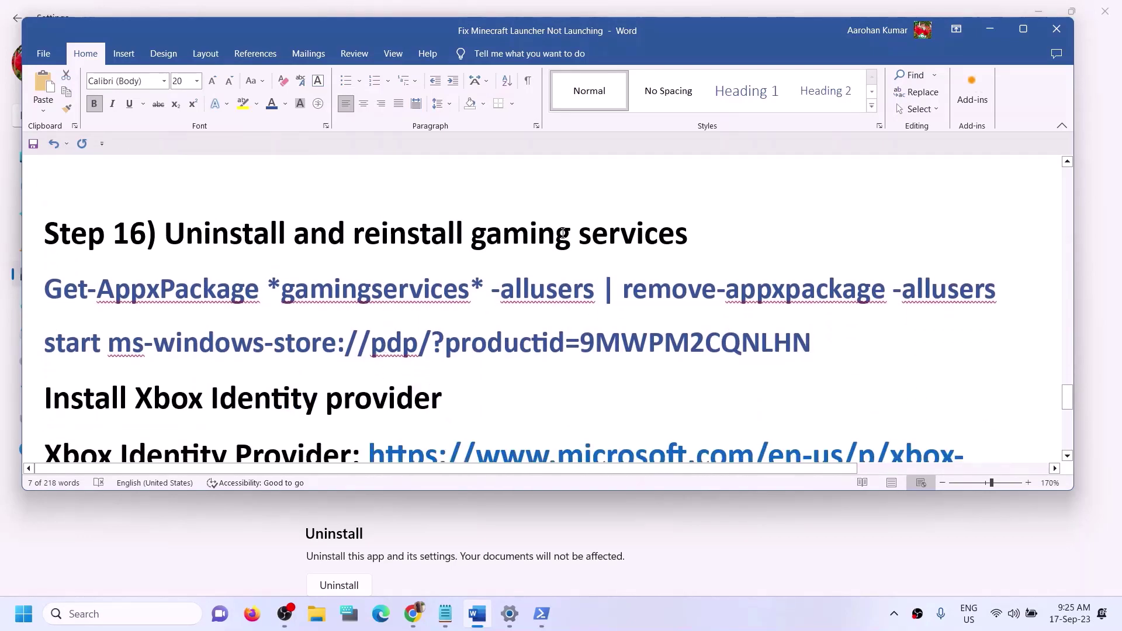
drag(442, 285, 90, 302)
right_click(90, 303)
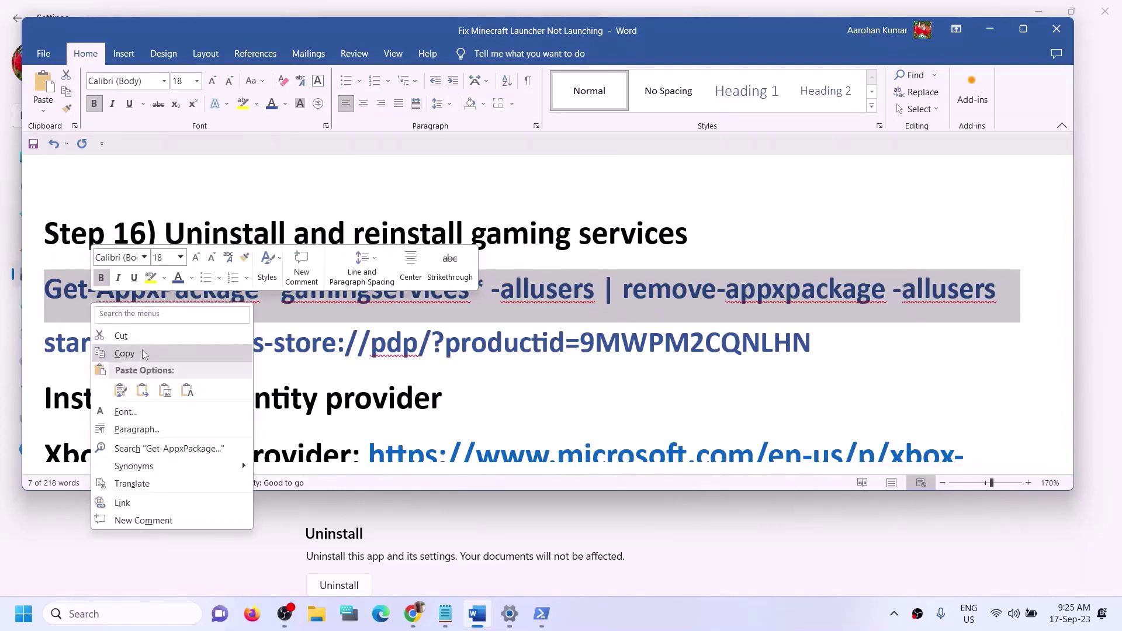
click(141, 352)
Open Windows PowerShell as administrator and run Get-AppxPackage *gamingservices* -allusers | remove-appxpackage -allusers
click(155, 617)
text(powershell)
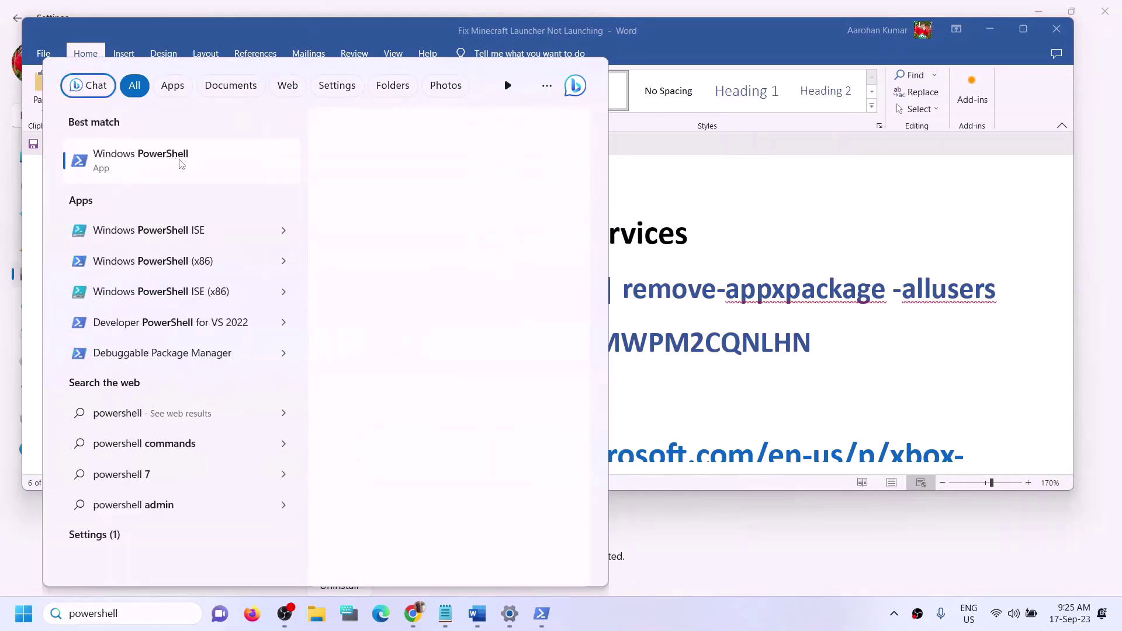
right_click(225, 173)
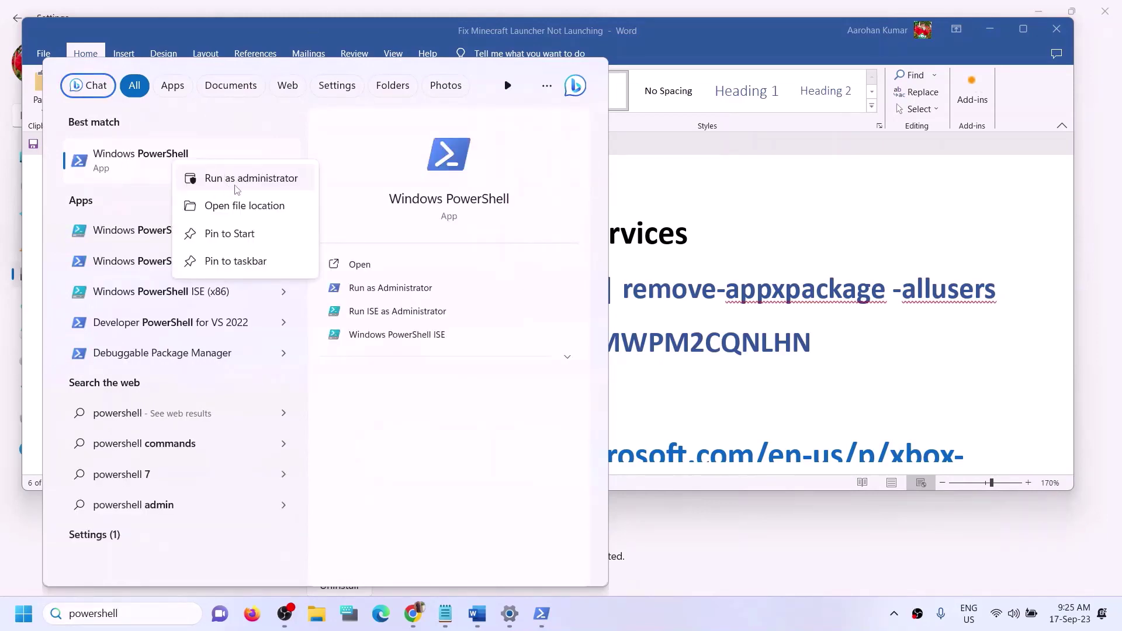
click(235, 185)
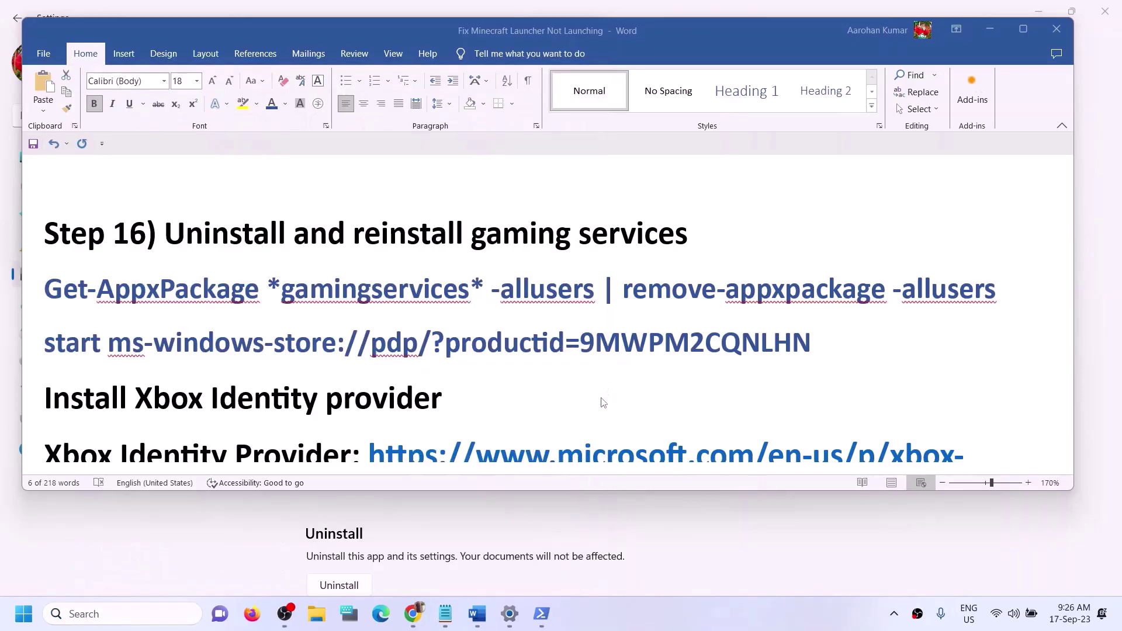
click(483, 421)
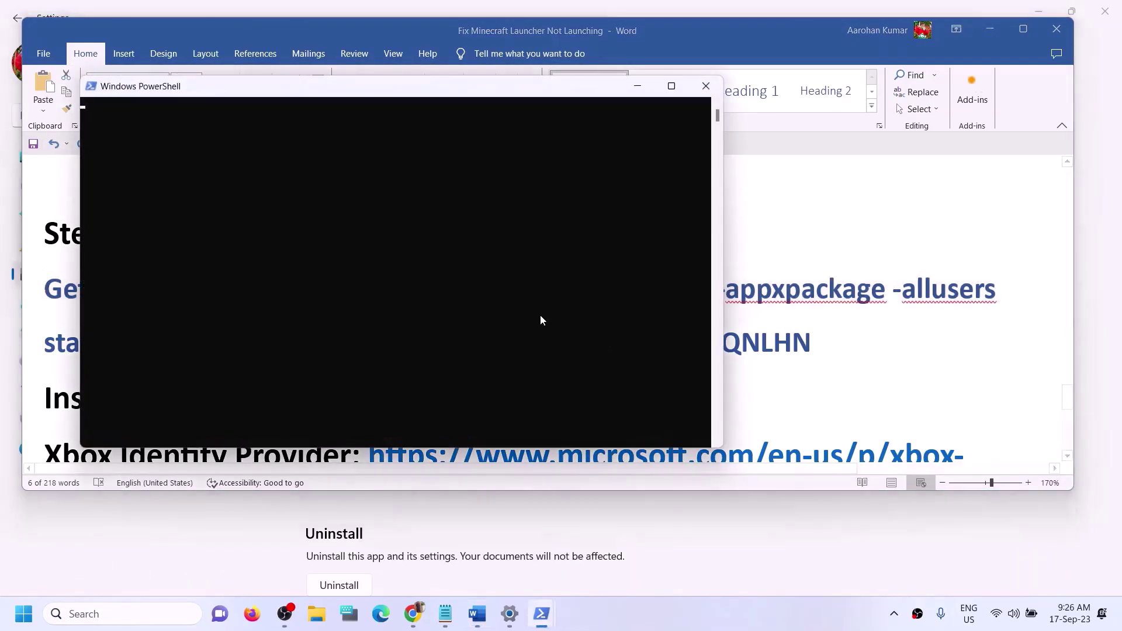
key(ctrl+v)
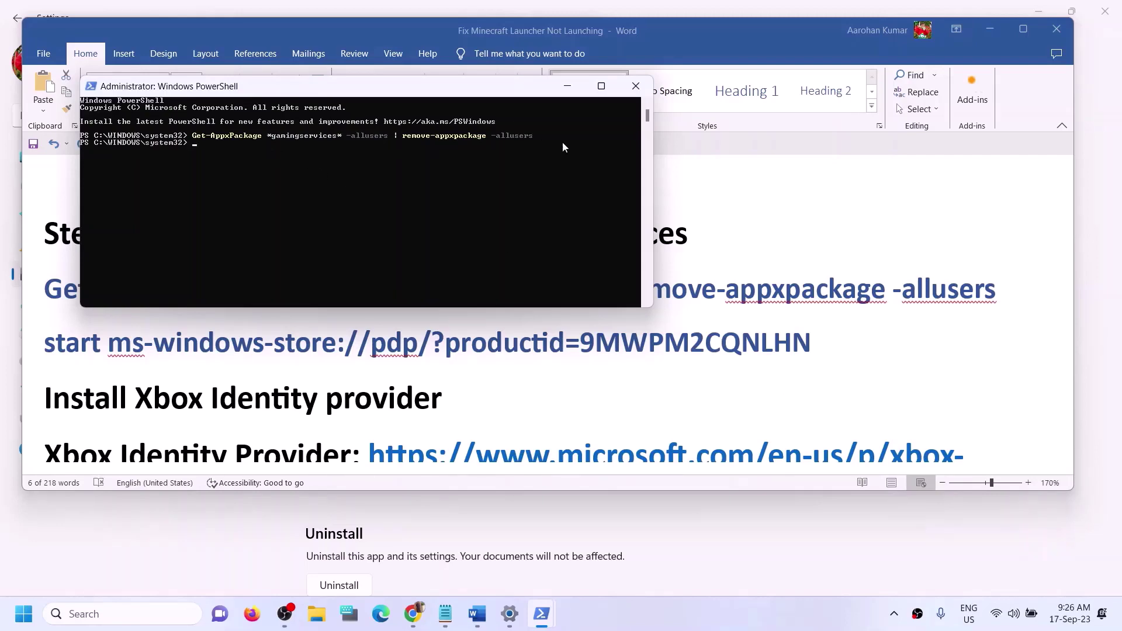
Copy the command start ms-windows-store://pdp/?productid=9MWPM2CQNLHN from the Word document and run it in PowerShell
click(772, 320)
drag(824, 346, 66, 355)
key(ctrl+c)
key(alt+Tab)
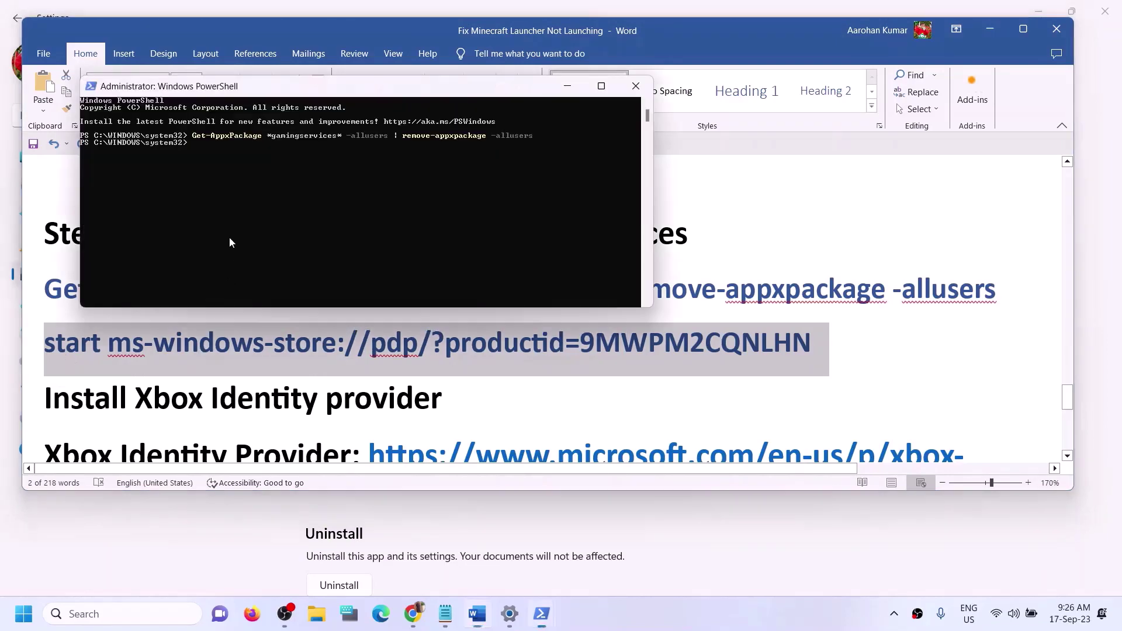
key(ctrl+v)
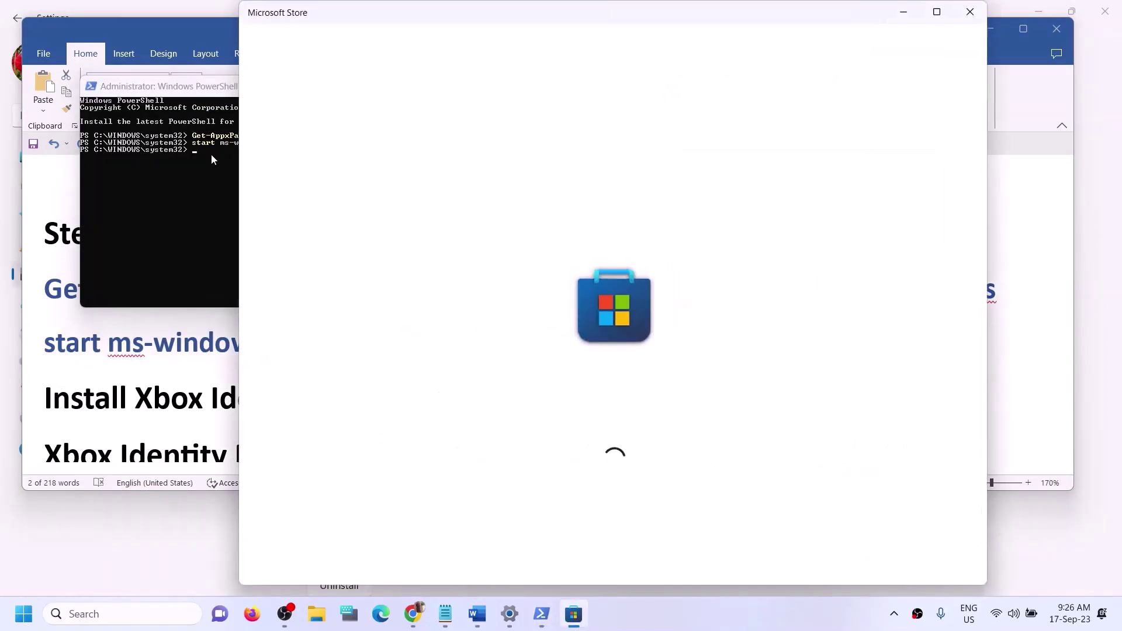
Maximize the Microsoft Store window and start installing Gaming Services
click(937, 12)
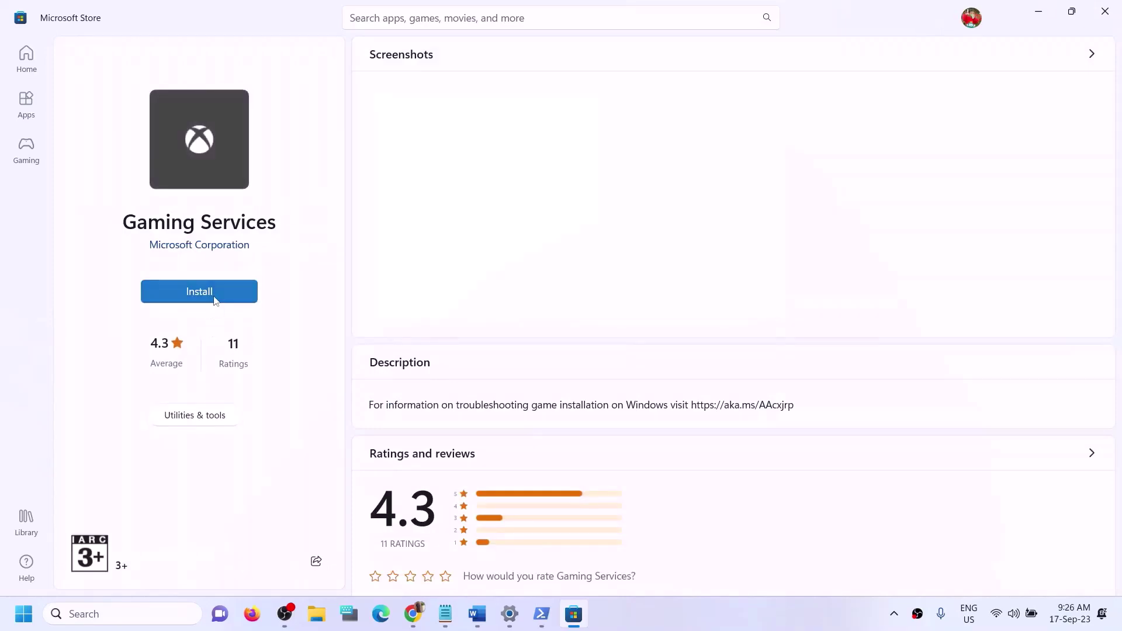
click(211, 297)
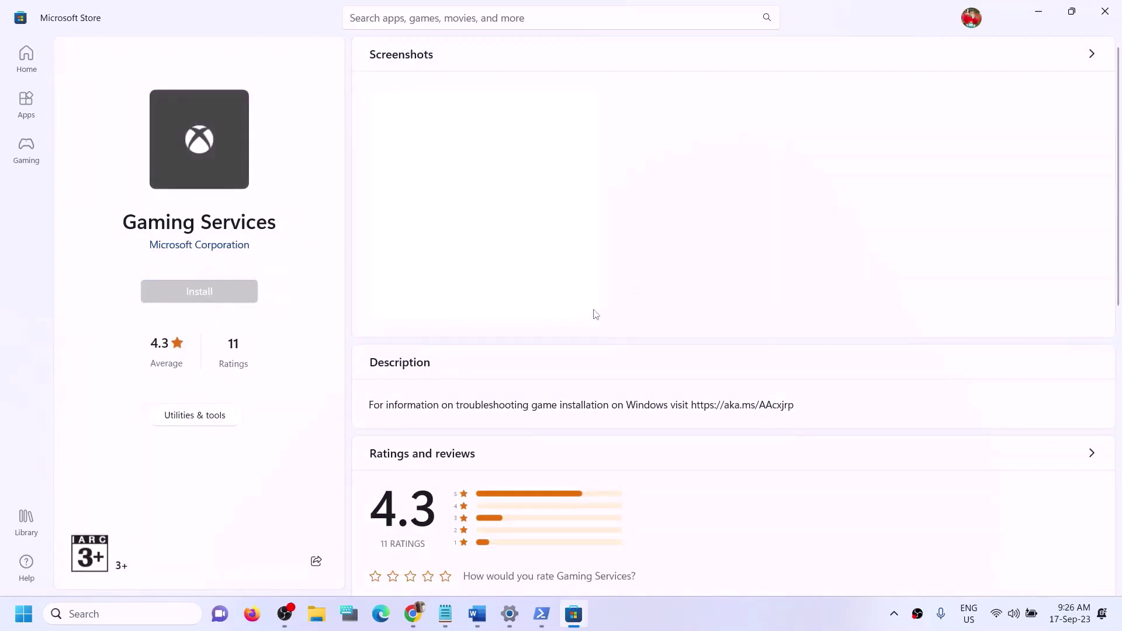
click(488, 422)
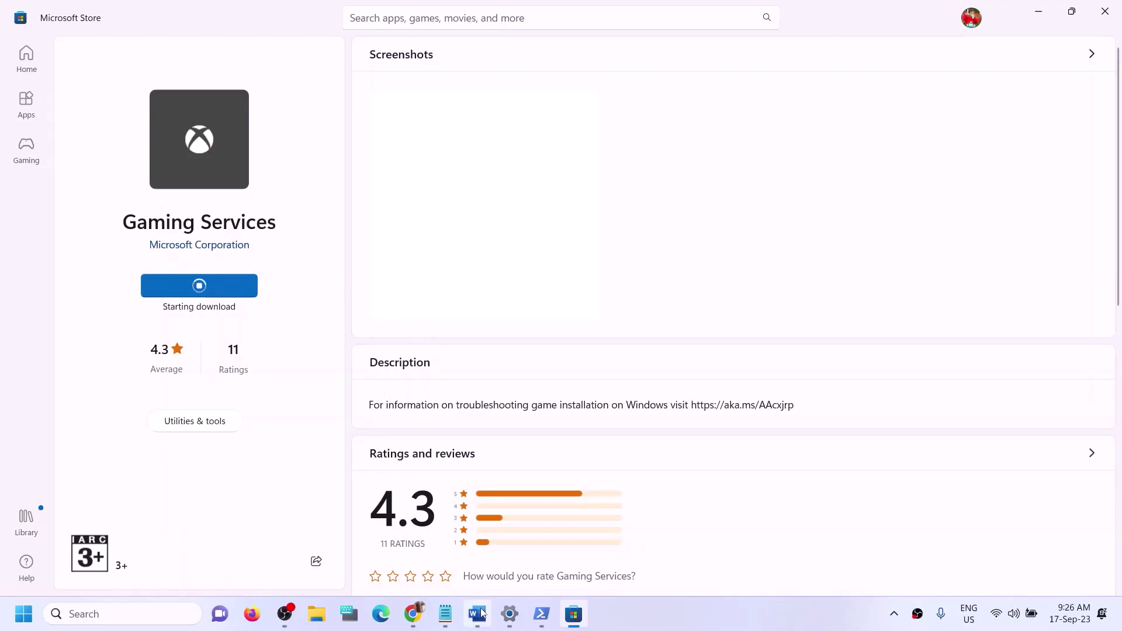
Switch to the Word document and copy the Xbox Identity Provider link below the Step 16 commands
mouse_move(480, 612)
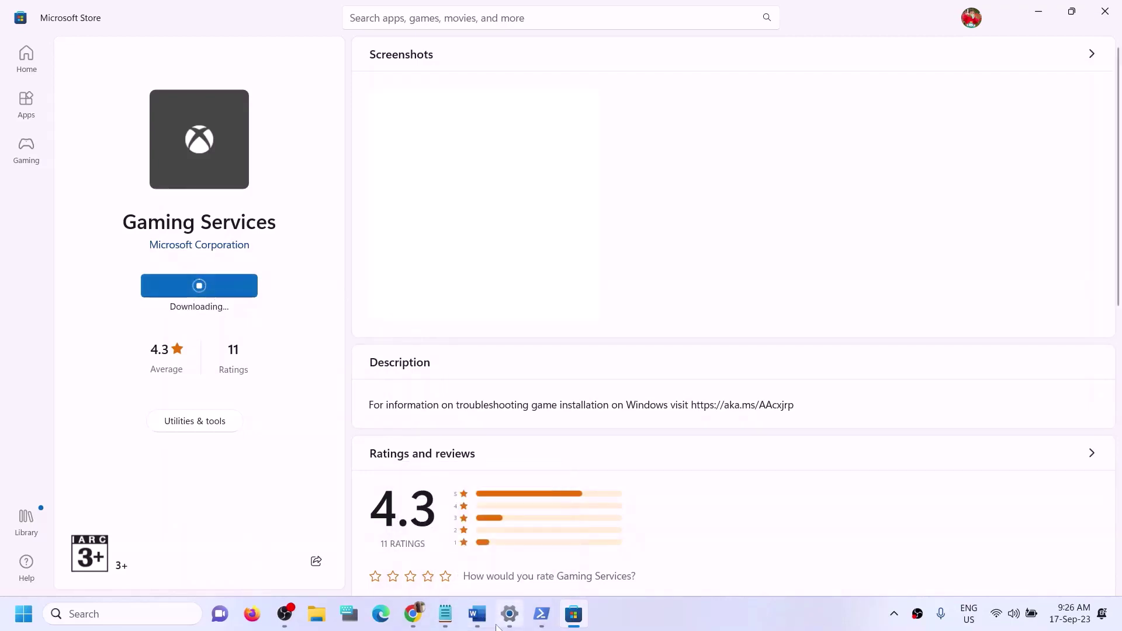
click(478, 613)
scroll(599, 392, down, 2)
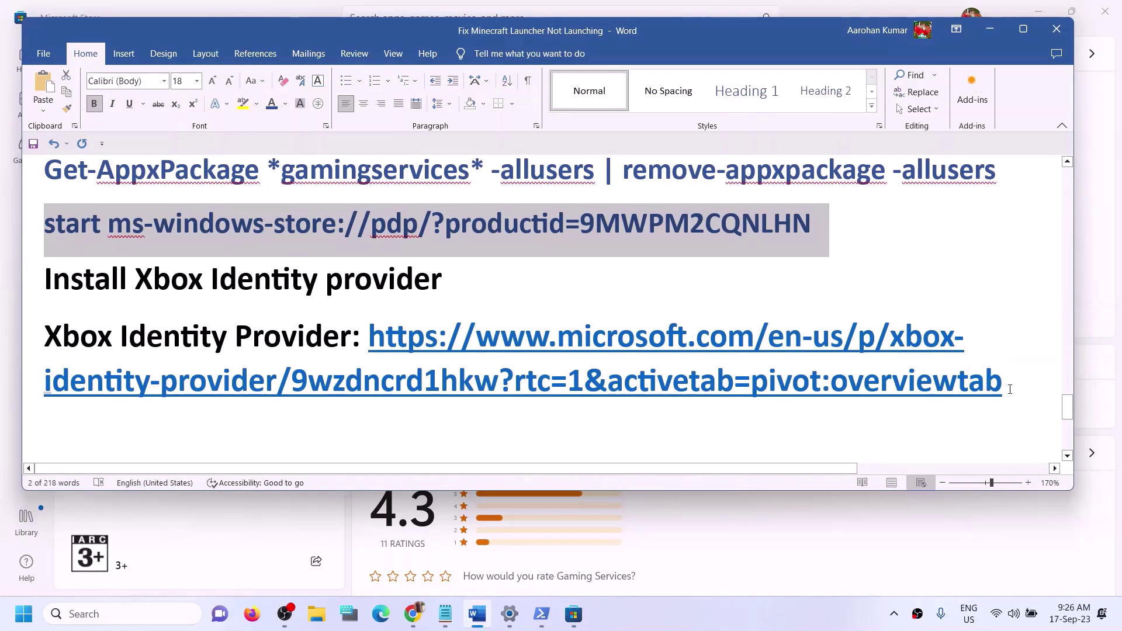
triple_click(599, 392)
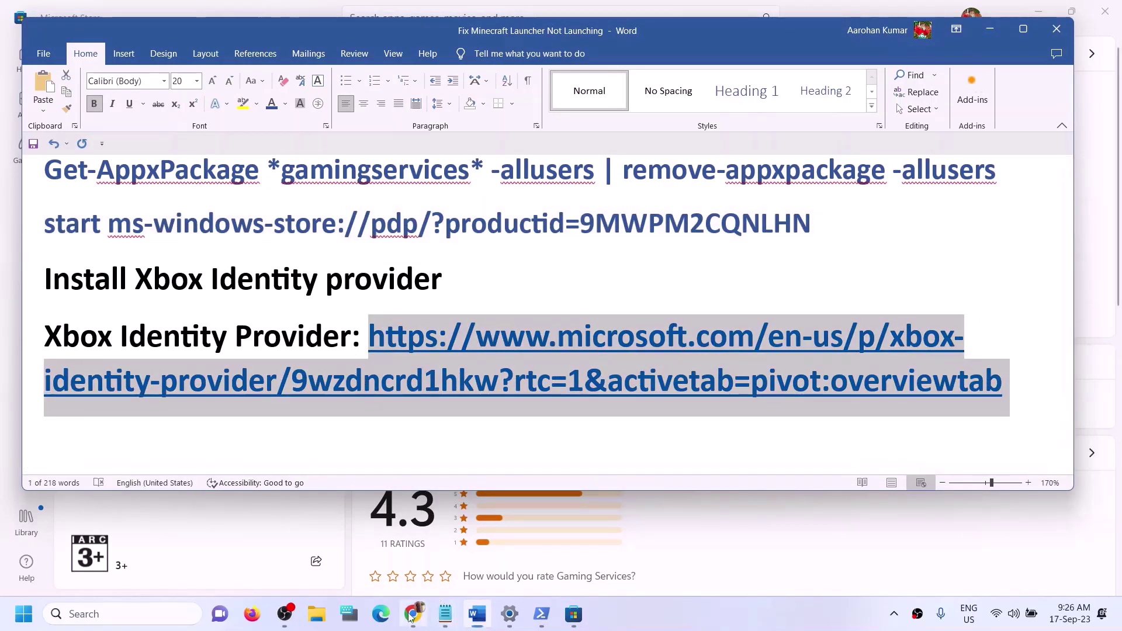
Switch to Chrome, open the copied link in a new tab, and request Xbox Identity Provider in the Store app
click(413, 614)
click(374, 6)
key(ctrl+v)
key(Return)
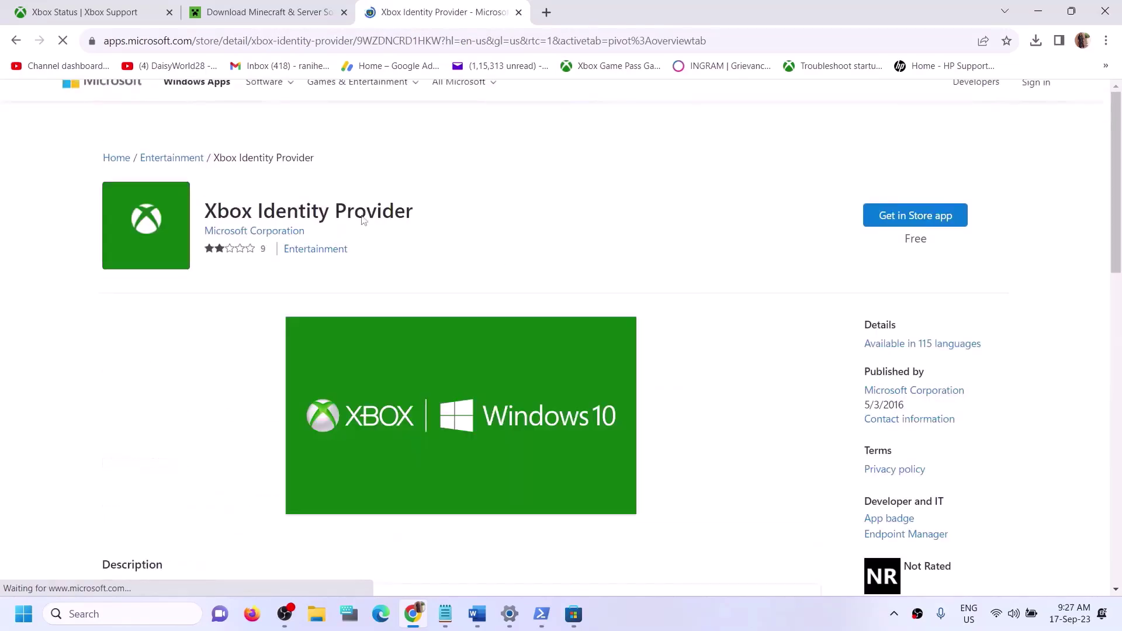
click(925, 221)
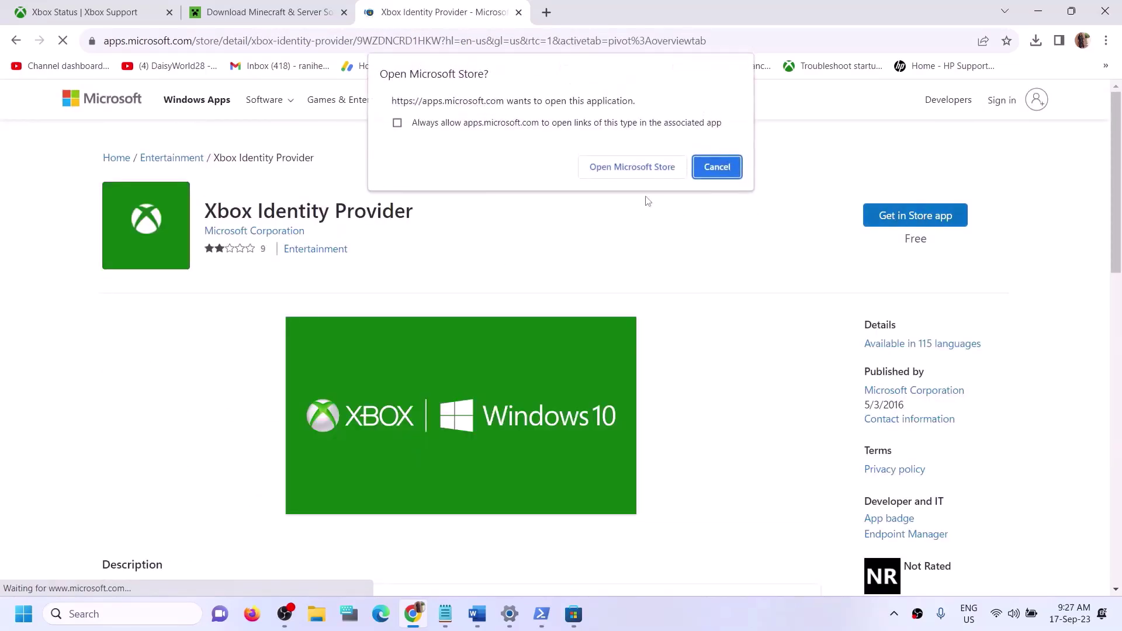